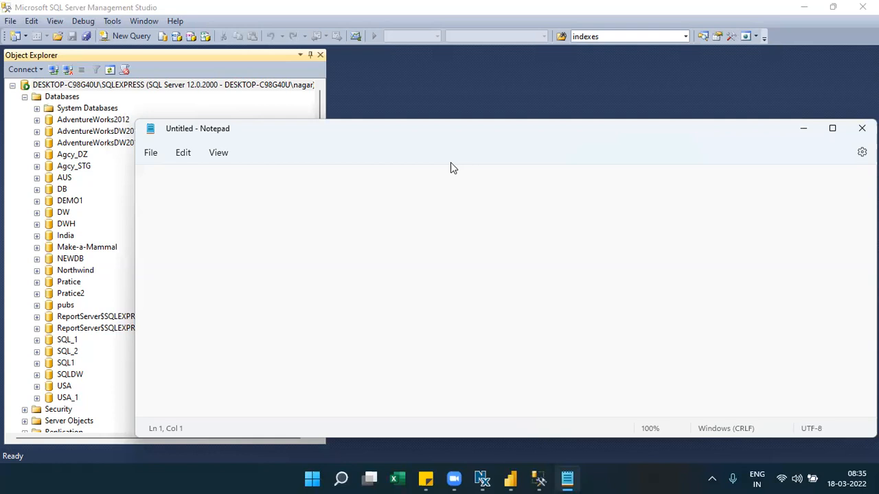
# - Two lines down in the blank Notepad document, type 'Datasource ------> Database or Excel or CSV'
pyautogui.press('Return')
pyautogui.press('Return')
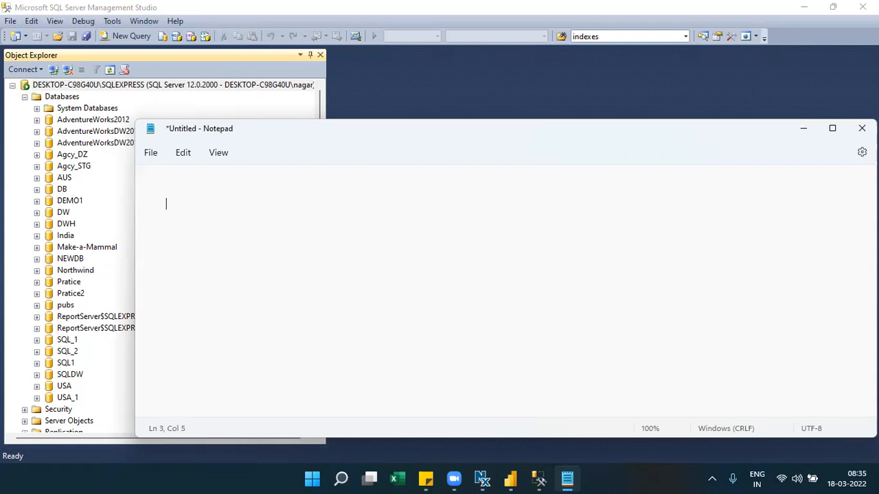
pyautogui.write('Datasource  ------> Database ')
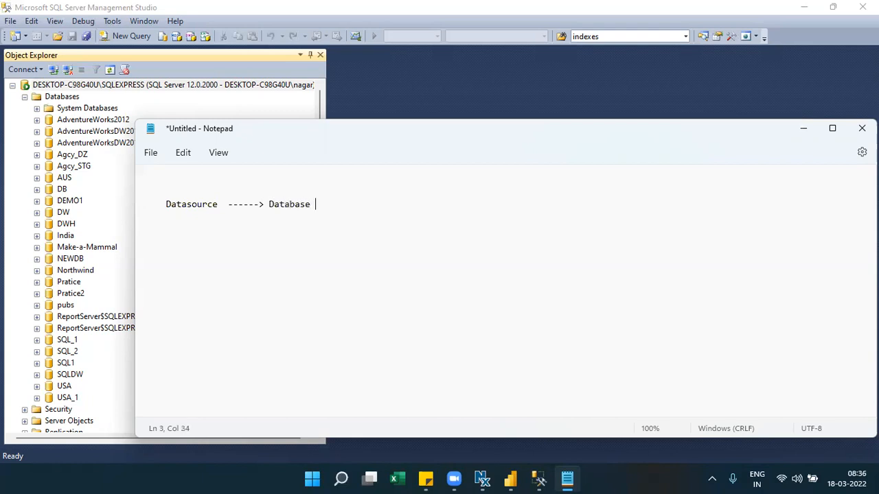
pyautogui.write('or Excel  or CSV')
# - Start line 6 with 'India' and 'US', capitalising India
pyautogui.press('Return')
pyautogui.press('Return')
pyautogui.press('Return')
pyautogui.press('BackSpace')
pyautogui.press('BackSpace')
pyautogui.press('BackSpace')
pyautogui.press('BackSpace')
pyautogui.press('BackSpace')
pyautogui.press('BackSpace')
pyautogui.press('BackSpace')
pyautogui.press('BackSpace')
pyautogui.write('india  ')
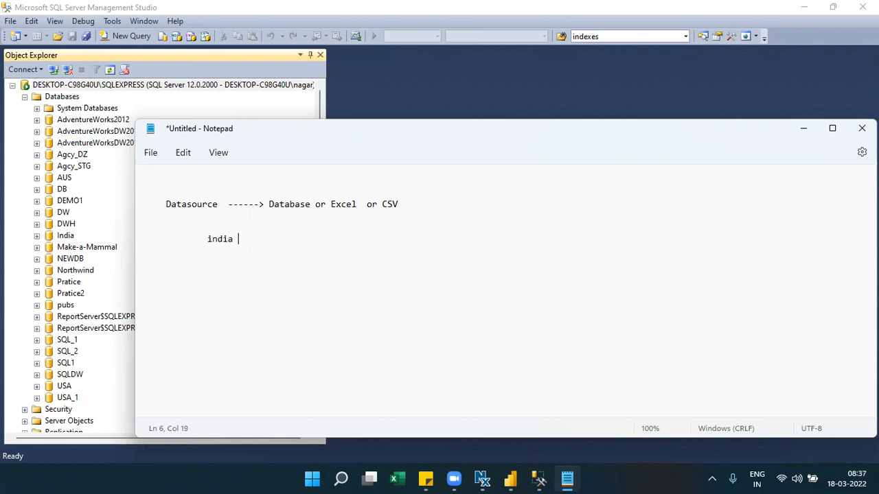
pyautogui.write('                    and')
pyautogui.press('BackSpace')
pyautogui.press('BackSpace')
pyautogui.press('BackSpace')
pyautogui.write('US')
pyautogui.click(207, 239)
pyautogui.press('Delete')
pyautogui.write('I')
# - Append '-----Report' to the Datasource line and prefix line 6 with 'Two Database---->'
pyautogui.click(418, 208)
pyautogui.write('-----Report')
pyautogui.click(157, 239)
pyautogui.write('Tow')
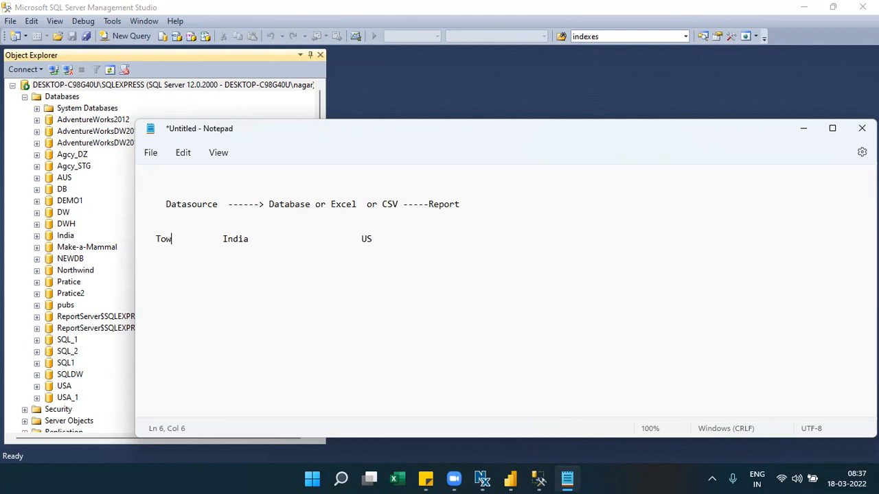
pyautogui.press('BackSpace')
pyautogui.press('BackSpace')
pyautogui.write('wo Database')
pyautogui.press('BackSpace')
pyautogui.press('BackSpace')
pyautogui.press('BackSpace')
pyautogui.write('ase---->')
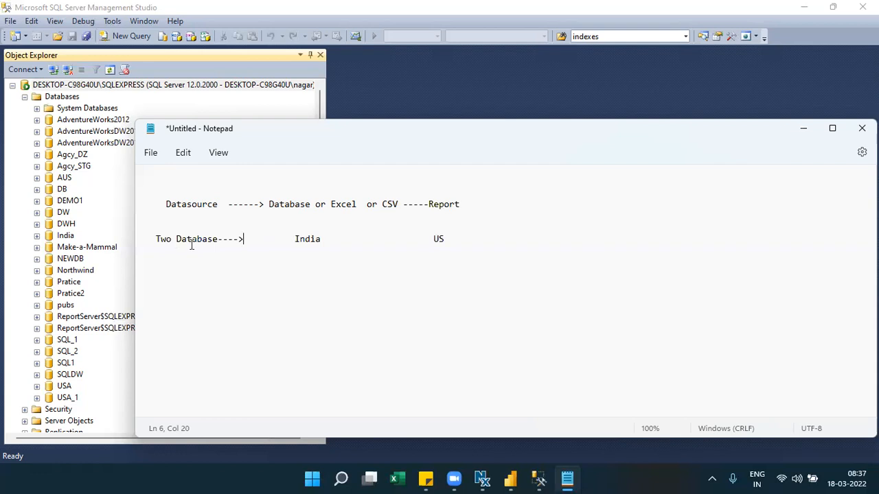
# - Add '(Sales Related to India)' after India and '(Sales Related to US)' after US
pyautogui.click(323, 239)
pyautogui.write('(')
pyautogui.write('india')
pyautogui.press('BackSpace')
pyautogui.press('BackSpace')
pyautogui.press('BackSpace')
pyautogui.press('BackSpace')
pyautogui.press('BackSpace')
pyautogui.write('Sales ')
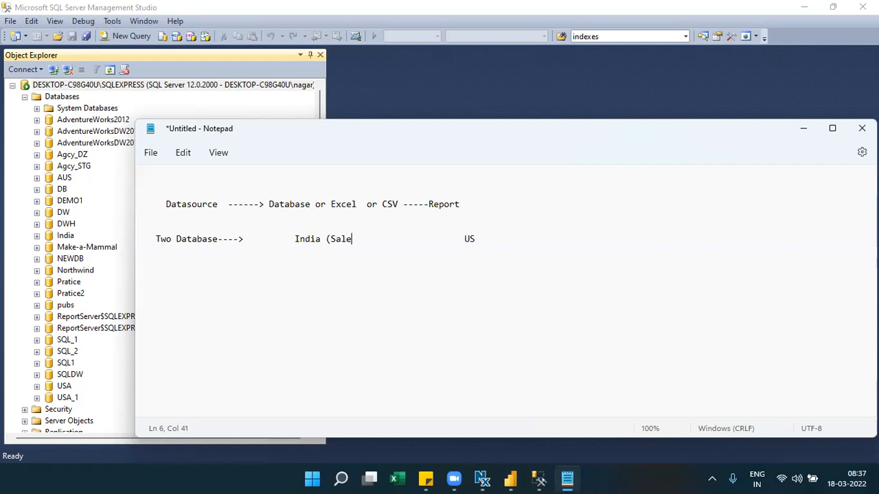
pyautogui.write('Relat')
pyautogui.write('ed INdia')
pyautogui.press('BackSpace')
pyautogui.press('BackSpace')
pyautogui.press('BackSpace')
pyautogui.press('BackSpace')
pyautogui.write('ndia')
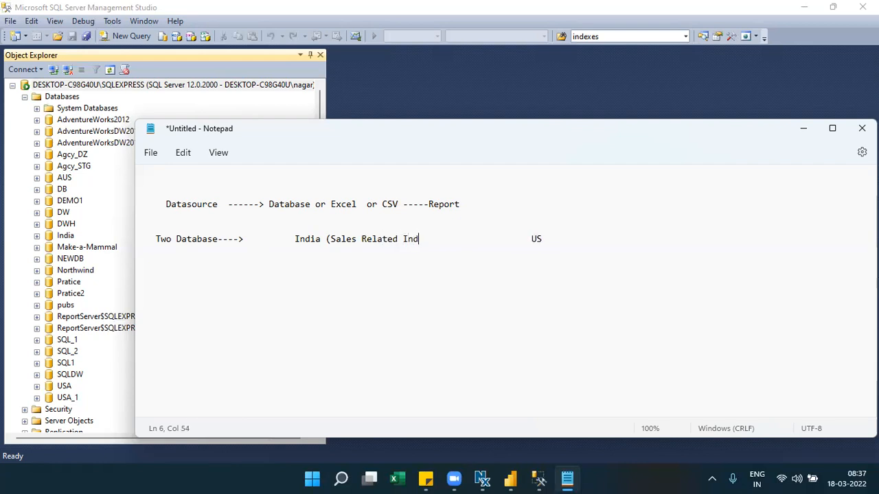
pyautogui.write(')')
pyautogui.moveTo(329, 238); pyautogui.dragTo(430, 239)
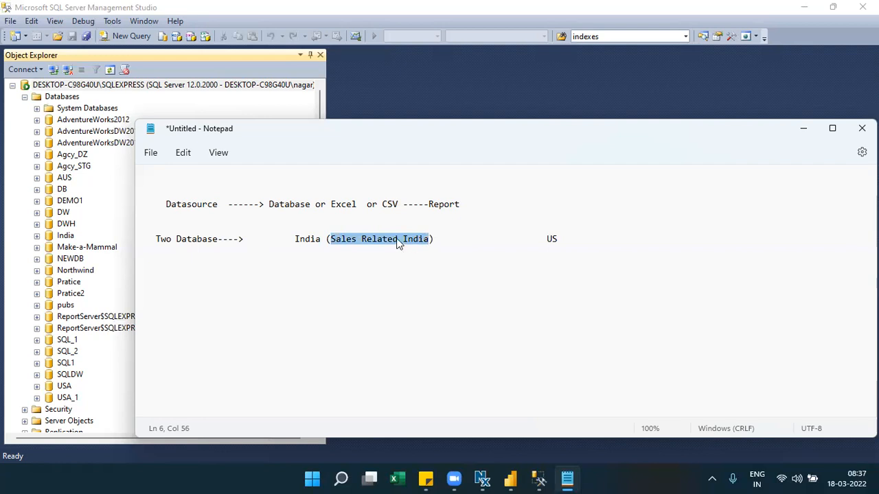
pyautogui.click(399, 239)
pyautogui.write('to')
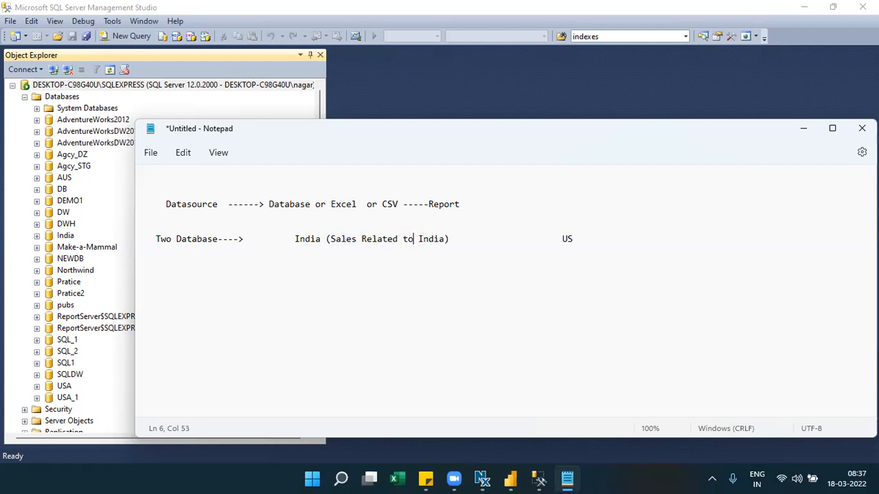
pyautogui.click(577, 238)
pyautogui.write('(Sales Related to US)')
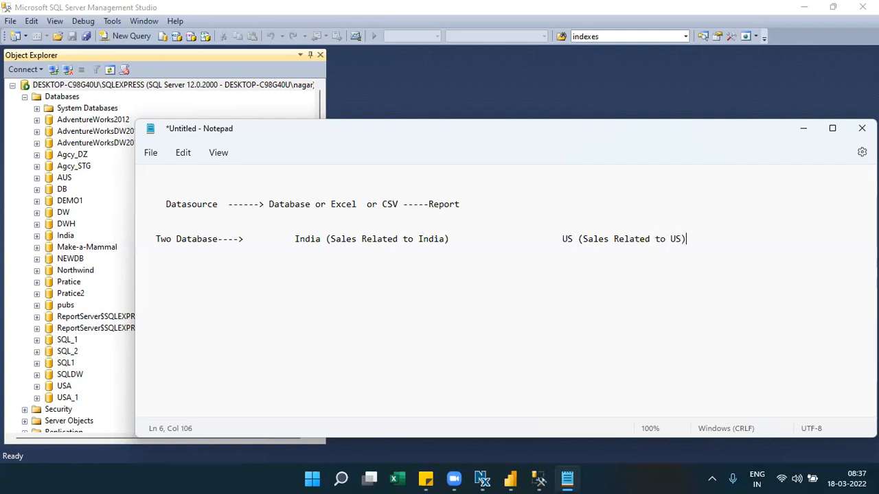
# - Type 'all tbls are same' after the India description and select it
pyautogui.click(451, 241)
pyautogui.write('S')
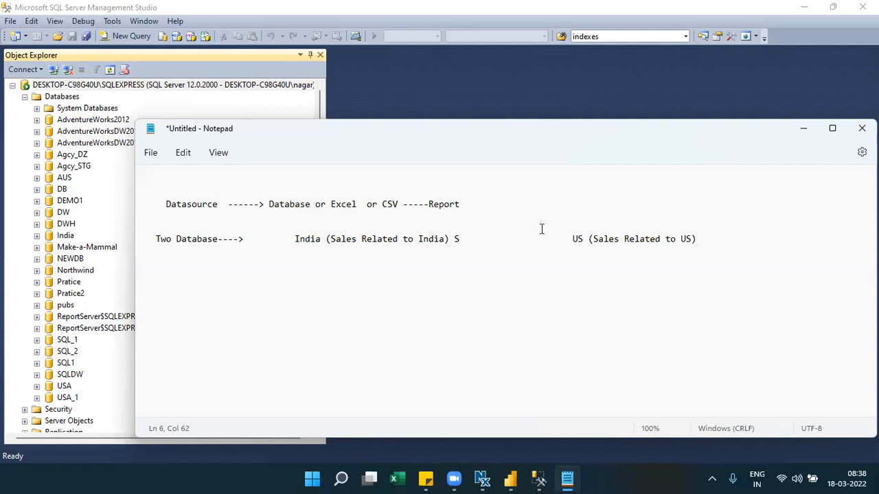
pyautogui.press('BackSpace')
pyautogui.press('BackSpace')
pyautogui.write('all tb')
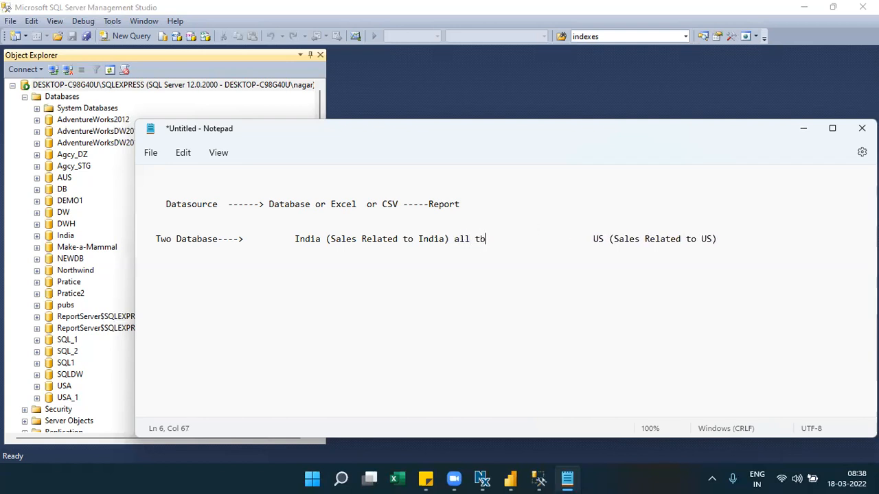
pyautogui.write('ls are ')
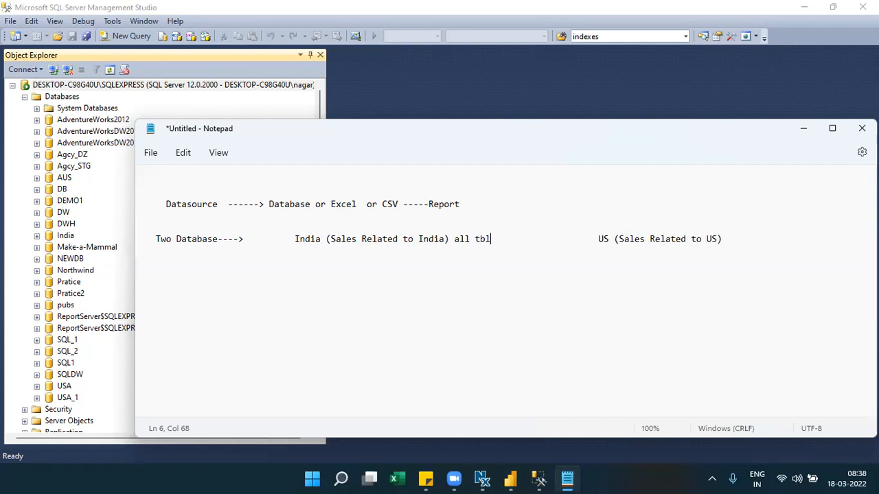
pyautogui.write('same')
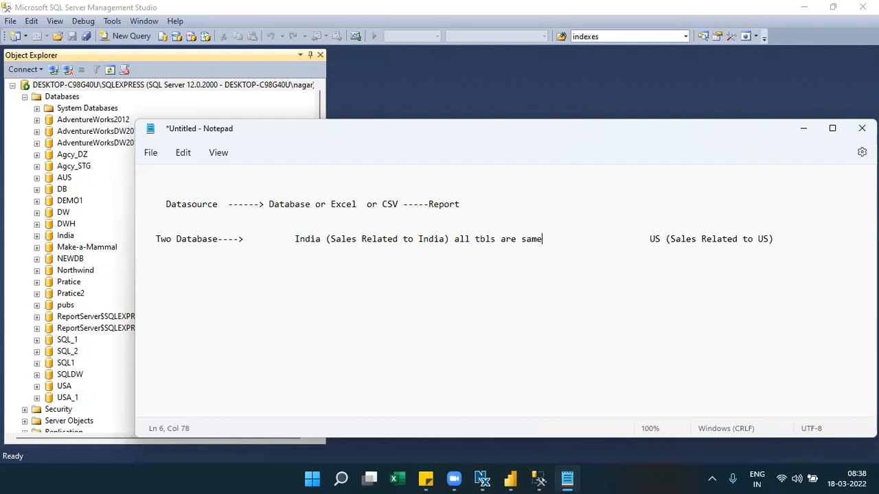
pyautogui.moveTo(547, 247); pyautogui.dragTo(455, 241)
pyautogui.hotkey('ctrl', 'c')
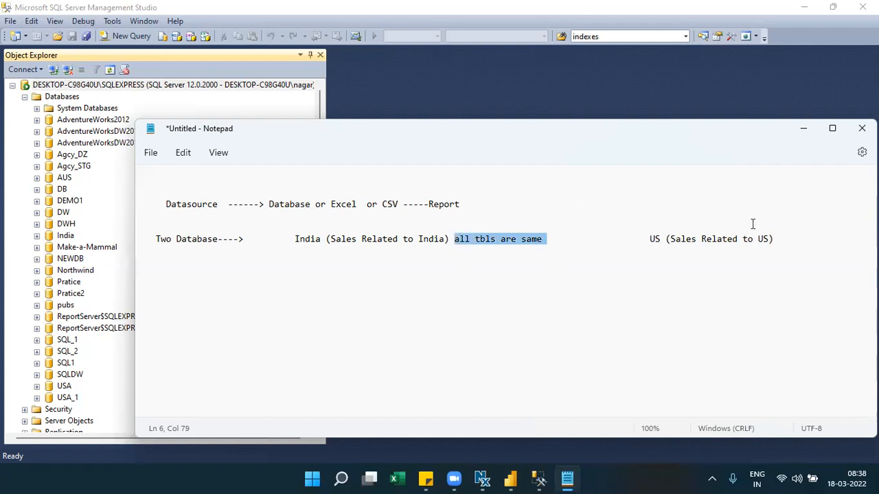
# - Paste 'all tbls are same' after the US entry, remove the extra spaces before US, and start a new line
pyautogui.click(780, 239)
pyautogui.hotkey('ctrl', 'v')
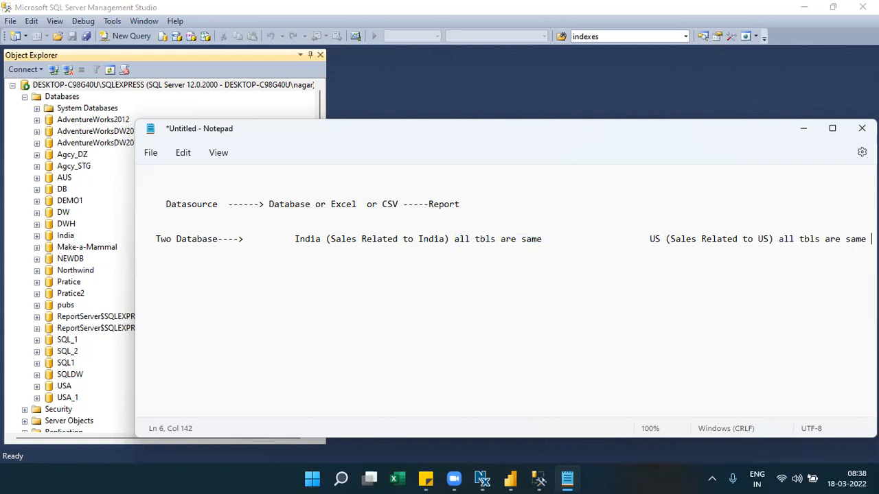
pyautogui.click(648, 239)
pyautogui.press('BackSpace')
pyautogui.press('BackSpace')
pyautogui.press('BackSpace')
pyautogui.press('BackSpace')
pyautogui.press('BackSpace')
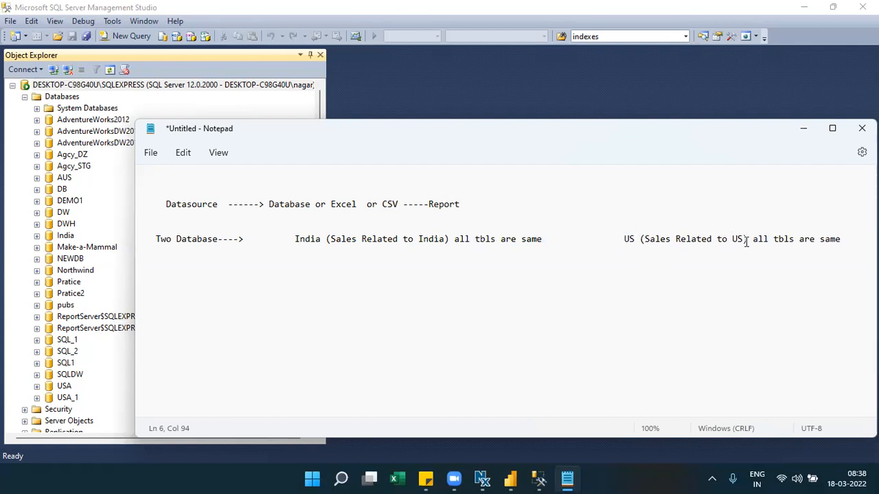
pyautogui.click(846, 243)
pyautogui.press('Return')
pyautogui.press('Return')
pyautogui.press('Return')
# - Type 'Generic----Switch between India and US' on a new line below the database line
pyautogui.write('Generic----Switch bet')
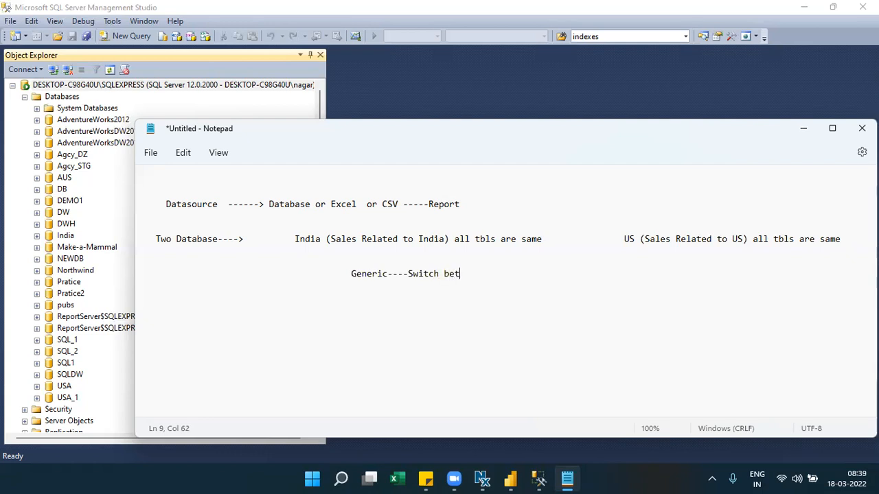
pyautogui.write('ween India ans US')
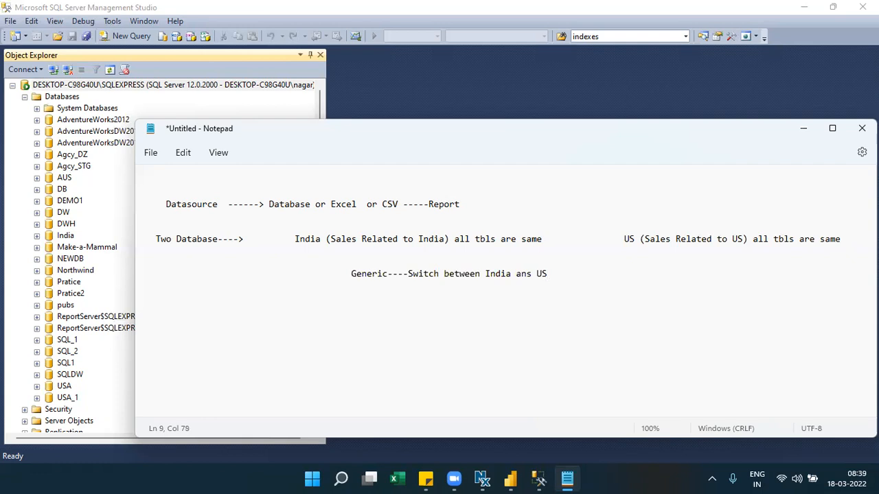
pyautogui.press('BackSpace')
pyautogui.press('BackSpace')
pyautogui.press('BackSpace')
pyautogui.press('BackSpace')
pyautogui.write('d US')
pyautogui.moveTo(547, 275); pyautogui.dragTo(535, 277)
pyautogui.click(624, 240)
pyautogui.hotkey('shift', 'End')
pyautogui.moveTo(836, 245); pyautogui.dragTo(841, 241)
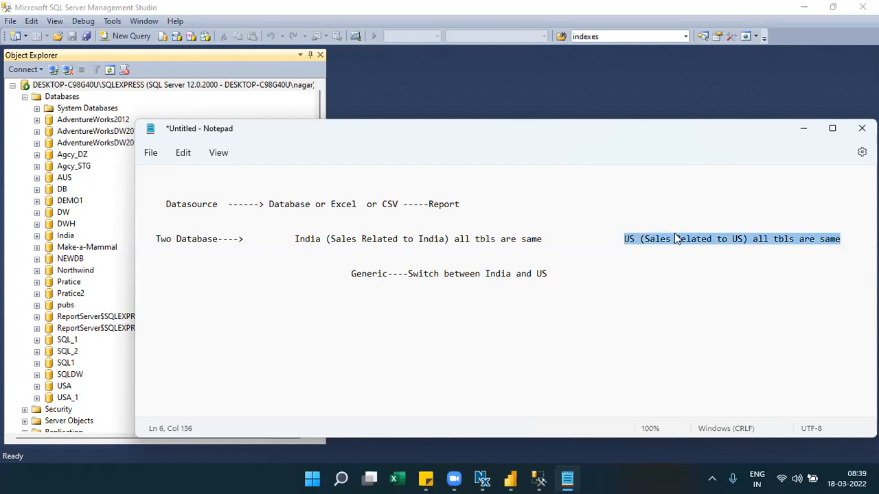
# - Extend the Generic line with '---Parameters ---Switch between Databases or Servers or Files path'
pyautogui.moveTo(557, 275); pyautogui.dragTo(403, 275)
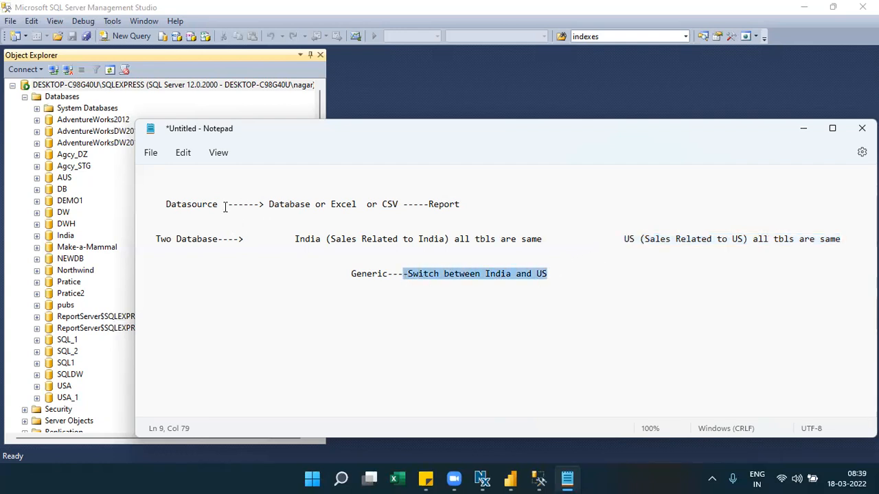
pyautogui.moveTo(221, 206); pyautogui.dragTo(164, 213)
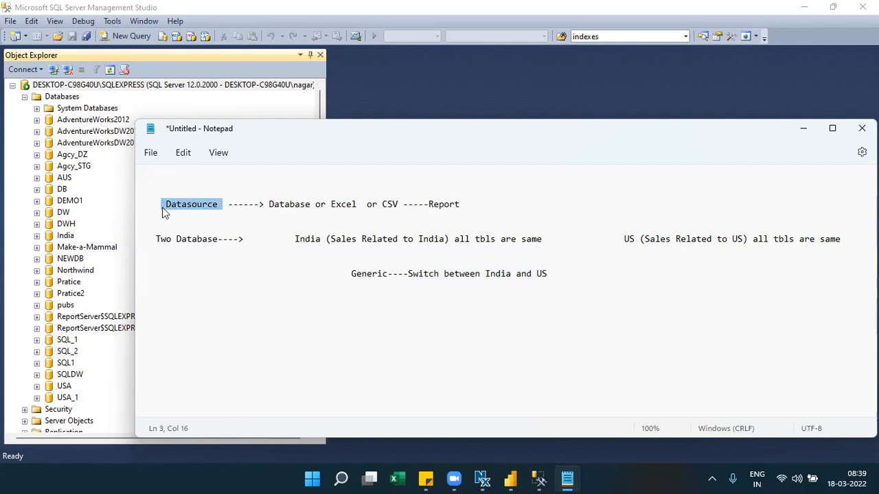
pyautogui.click(552, 274)
pyautogui.write('---')
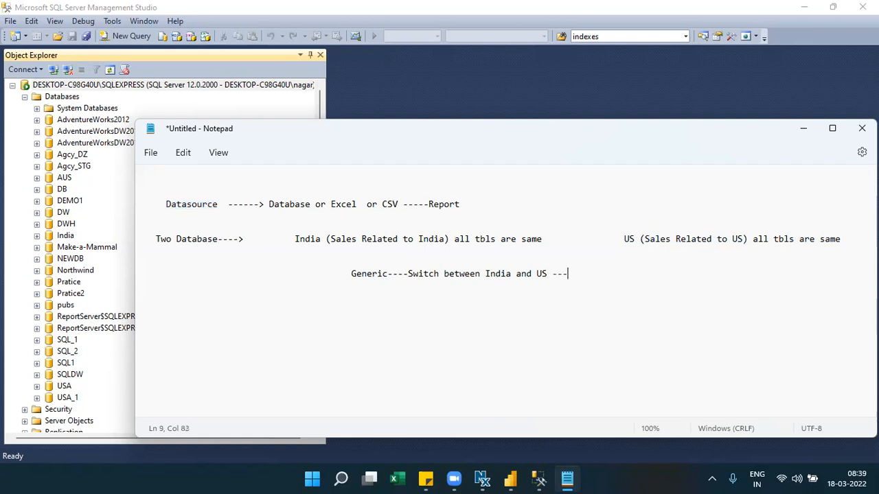
pyautogui.write('Parameters ---Switch between Databases or Servers or')
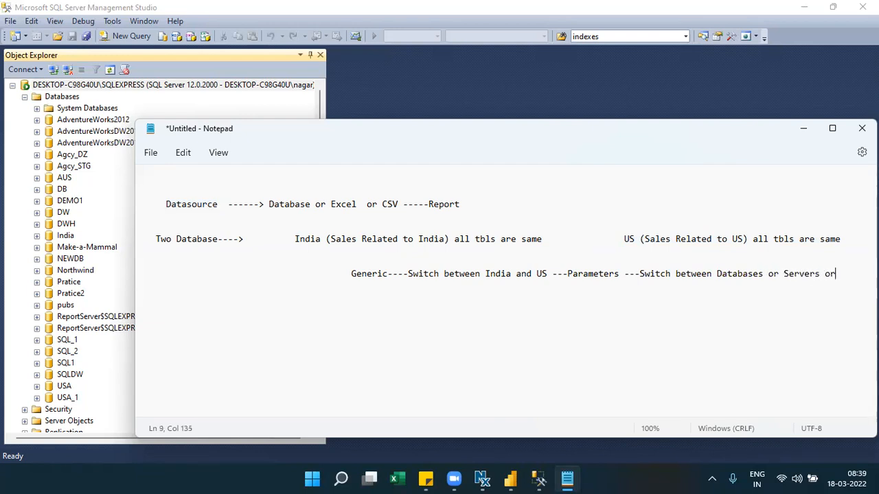
pyautogui.write(' Excel pat')
pyautogui.write('hs')
pyautogui.write('r')
pyautogui.press('BackSpace')
pyautogui.press('BackSpace')
pyautogui.press('BackSpace')
pyautogui.press('BackSpace')
pyautogui.press('BackSpace')
pyautogui.press('BackSpace')
pyautogui.press('BackSpace')
pyautogui.press('BackSpace')
pyautogui.press('BackSpace')
pyautogui.press('BackSpace')
pyautogui.press('BackSpace')
pyautogui.press('BackSpace')
pyautogui.press('BackSpace')
pyautogui.press('BackSpace')
pyautogui.write('Files path')
# - Add the heading 'Datasource as parameteriztion' on the top line
pyautogui.click(208, 185)
pyautogui.write('Data')
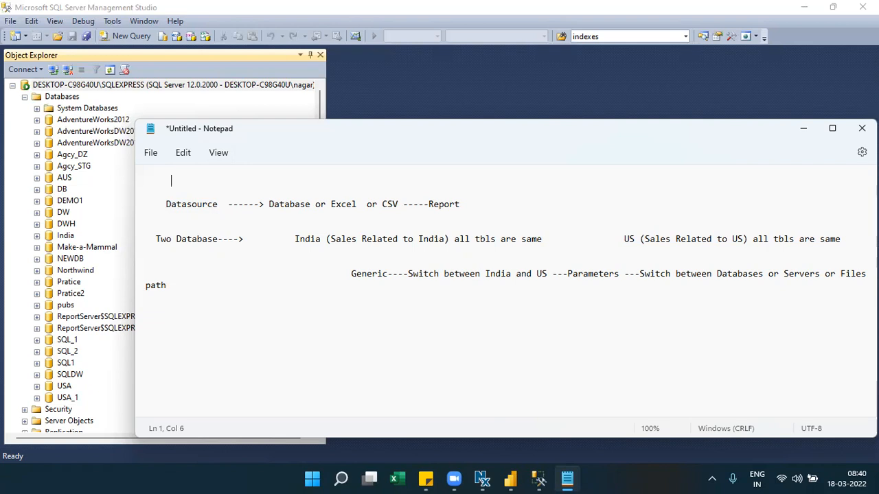
pyautogui.press('BackSpace')
pyautogui.write('sourcve')
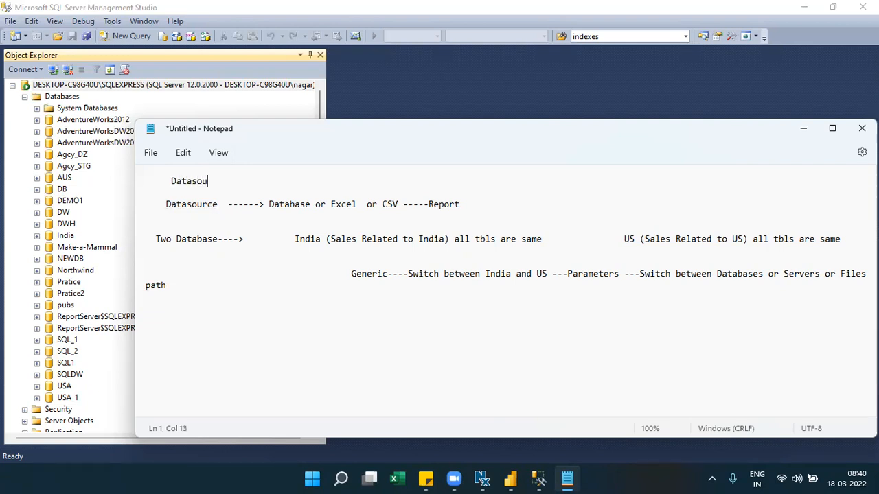
pyautogui.press('BackSpace')
pyautogui.press('BackSpace')
pyautogui.write('e as parameteriztion')
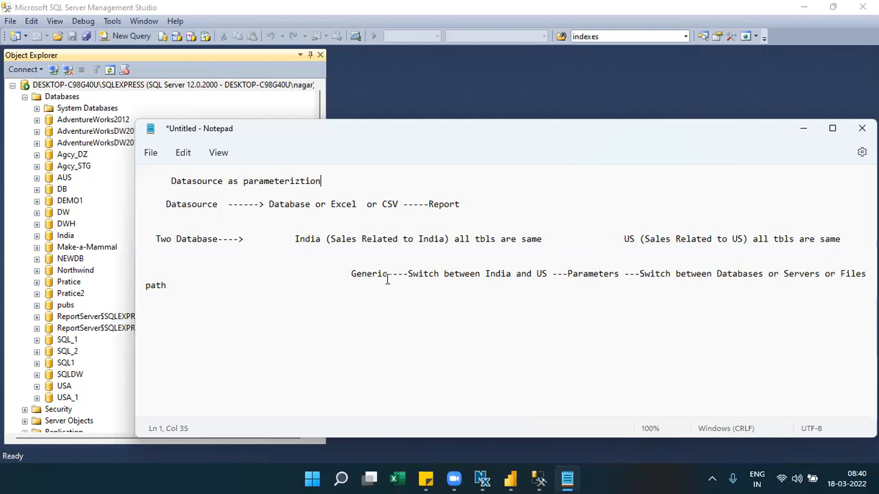
# - Prefix the Generic line with '(Power BI Template)' and remove the extra spaces before Generic
pyautogui.click(293, 273)
pyautogui.write('(Poww')
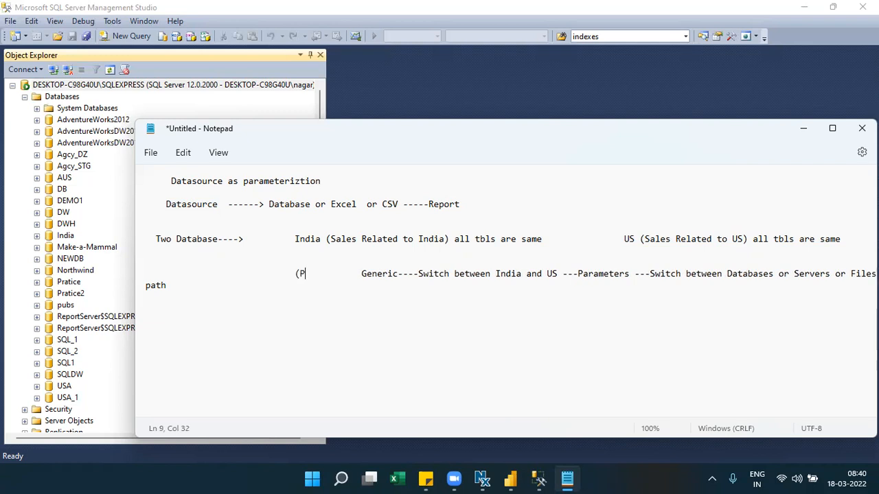
pyautogui.press('BackSpace')
pyautogui.write('er B')
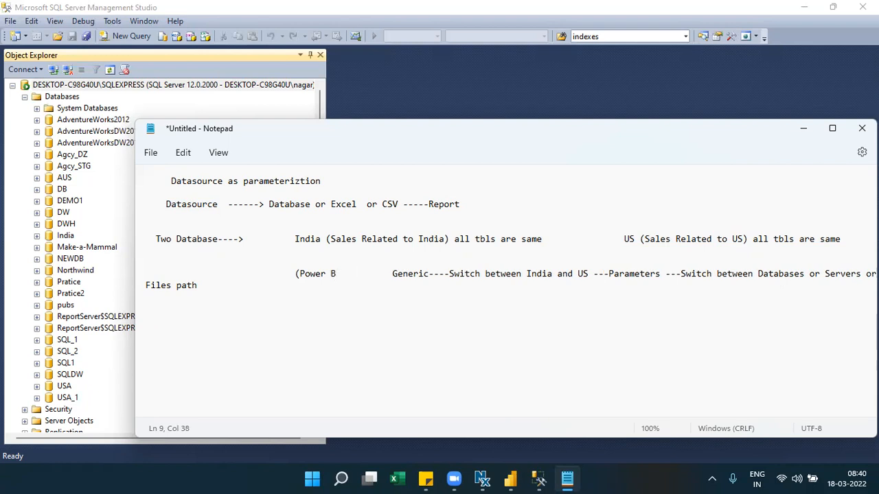
pyautogui.write('I ')
pyautogui.write('Template')
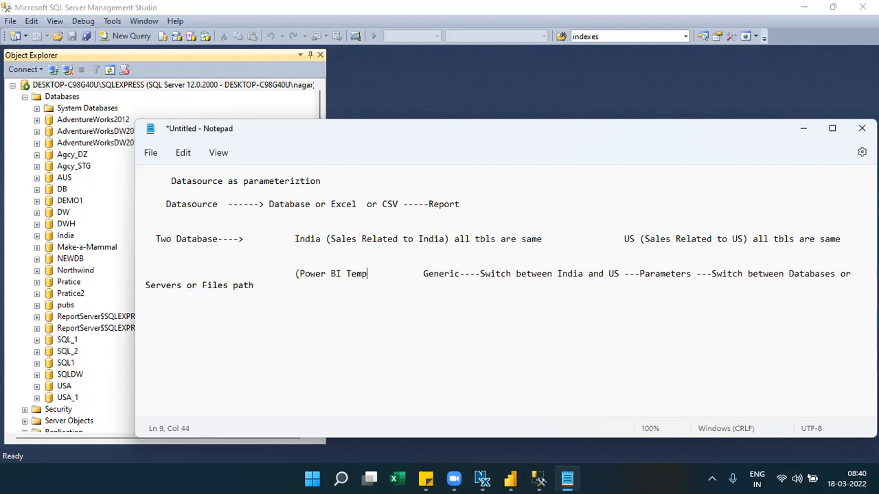
pyautogui.write(')')
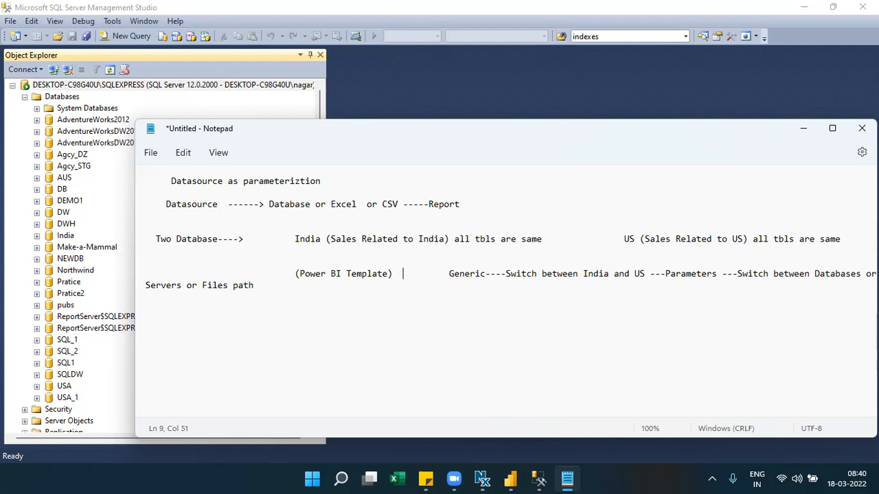
pyautogui.press('Right')
pyautogui.press('Right')
pyautogui.press('Right')
pyautogui.press('BackSpace')
pyautogui.press('BackSpace')
pyautogui.press('BackSpace')
pyautogui.press('BackSpace')
pyautogui.press('BackSpace')
pyautogui.press('BackSpace')
pyautogui.press('BackSpace')
pyautogui.press('BackSpace')
pyautogui.press('BackSpace')
pyautogui.press('BackSpace')
pyautogui.press('BackSpace')
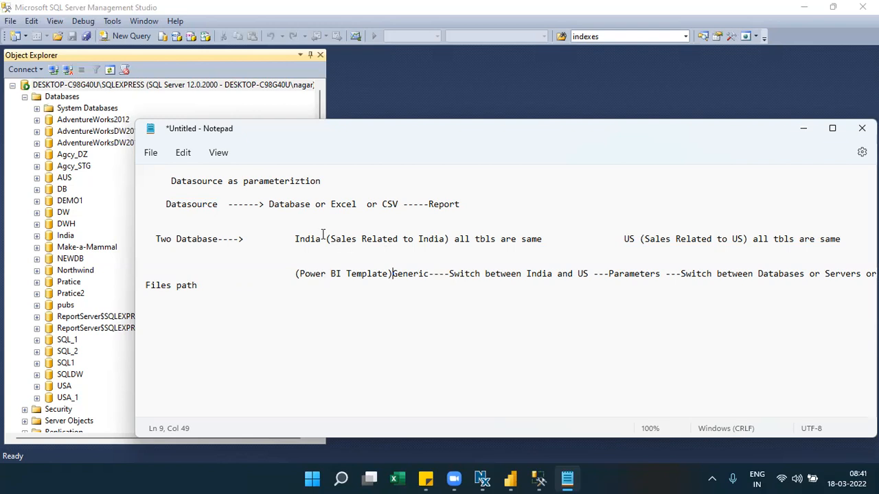
# - Highlight India, US, the India-and-US switching phrase and 'Parameters' in the notes
pyautogui.moveTo(325, 239); pyautogui.dragTo(274, 239)
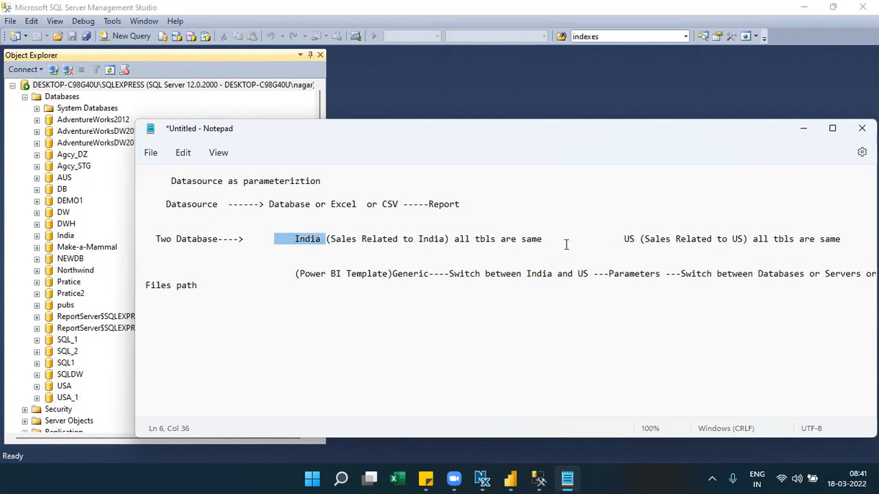
pyautogui.moveTo(616, 237); pyautogui.dragTo(637, 241)
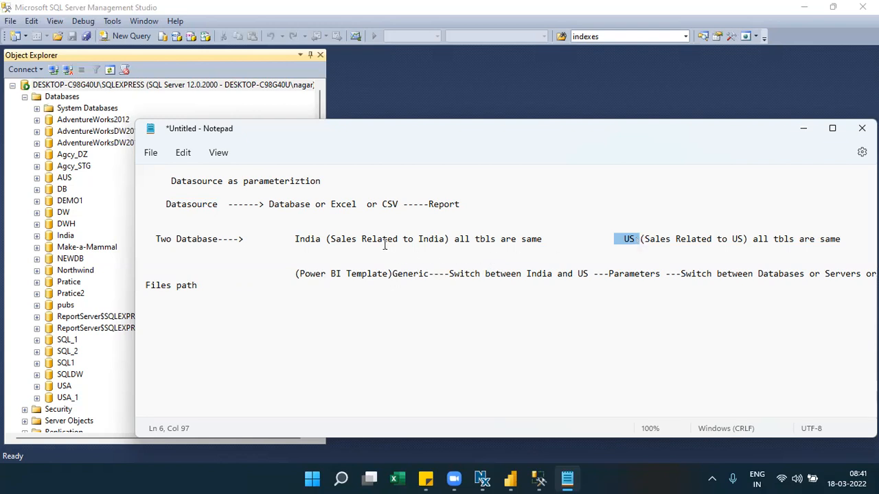
pyautogui.doubleClick(319, 239)
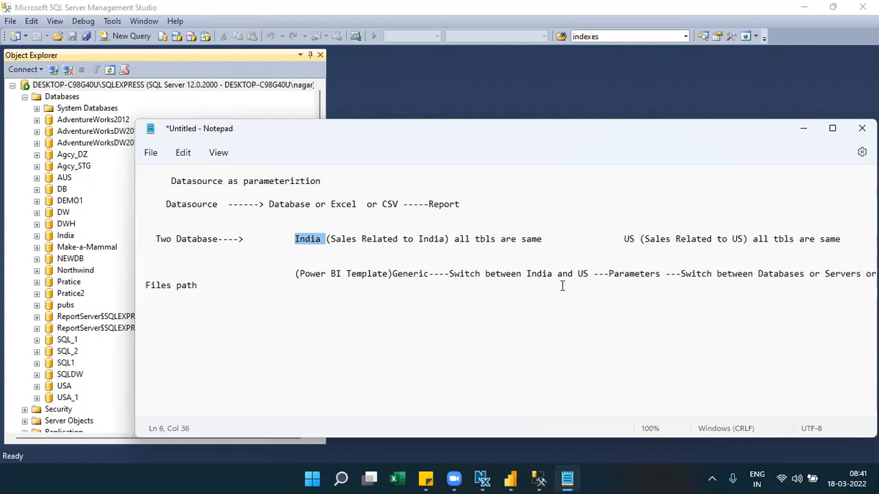
pyautogui.moveTo(590, 273); pyautogui.dragTo(529, 276)
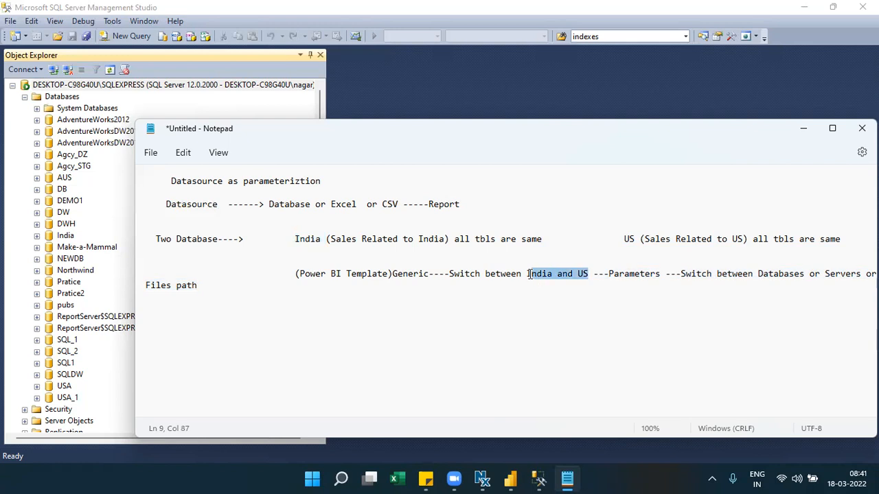
pyautogui.doubleClick(636, 277)
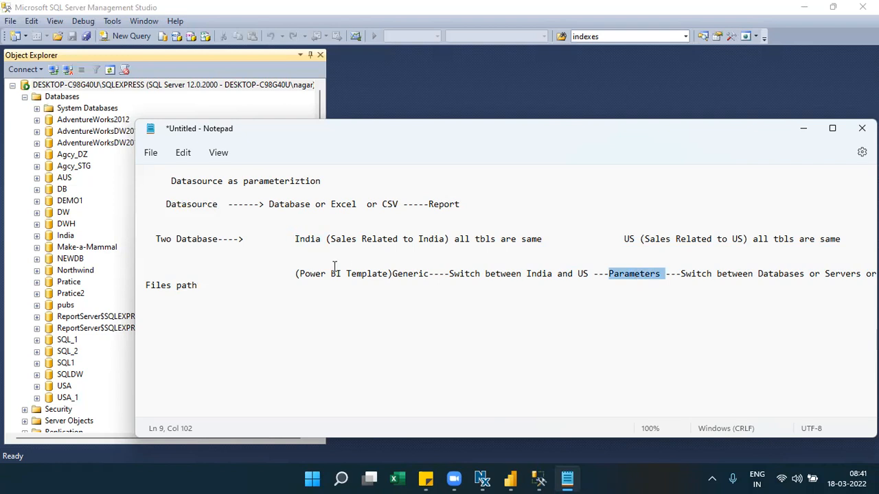
# - Remove the indentation before '(Power BI Template)', then switch to SQL Server Management Studio
pyautogui.click(291, 274)
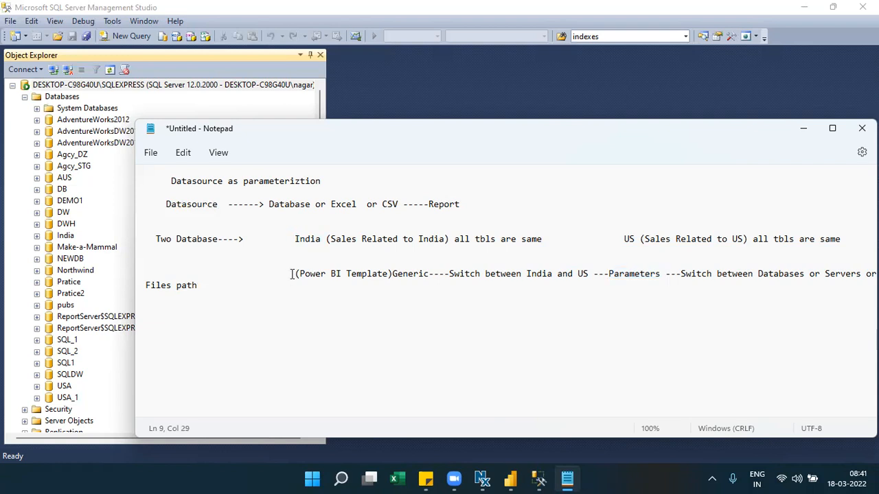
pyautogui.press('BackSpace')
pyautogui.press('BackSpace')
pyautogui.press('BackSpace')
pyautogui.press('BackSpace')
pyautogui.press('BackSpace')
pyautogui.press('BackSpace')
pyautogui.press('BackSpace')
pyautogui.press('BackSpace')
pyautogui.press('BackSpace')
pyautogui.press('BackSpace')
pyautogui.press('BackSpace')
pyautogui.press('BackSpace')
pyautogui.press('BackSpace')
pyautogui.press('BackSpace')
pyautogui.press('BackSpace')
pyautogui.press('BackSpace')
pyautogui.press('BackSpace')
pyautogui.press('BackSpace')
pyautogui.press('BackSpace')
pyautogui.press('BackSpace')
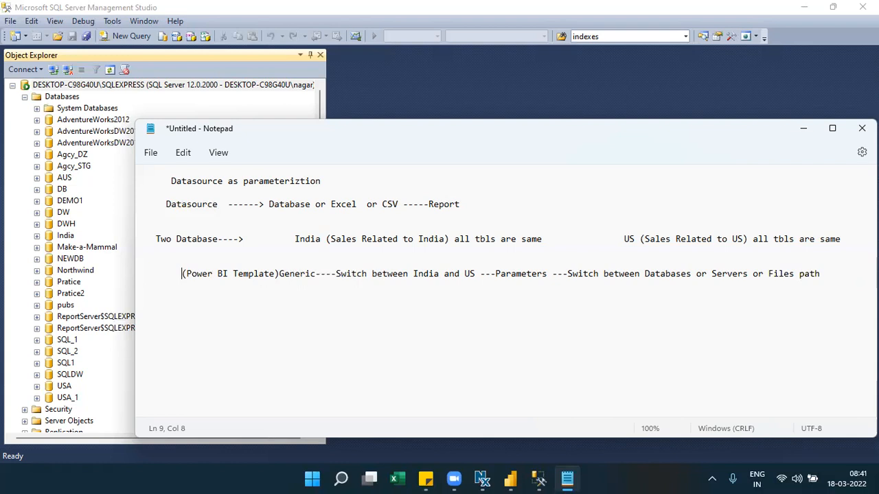
pyautogui.click(155, 87)
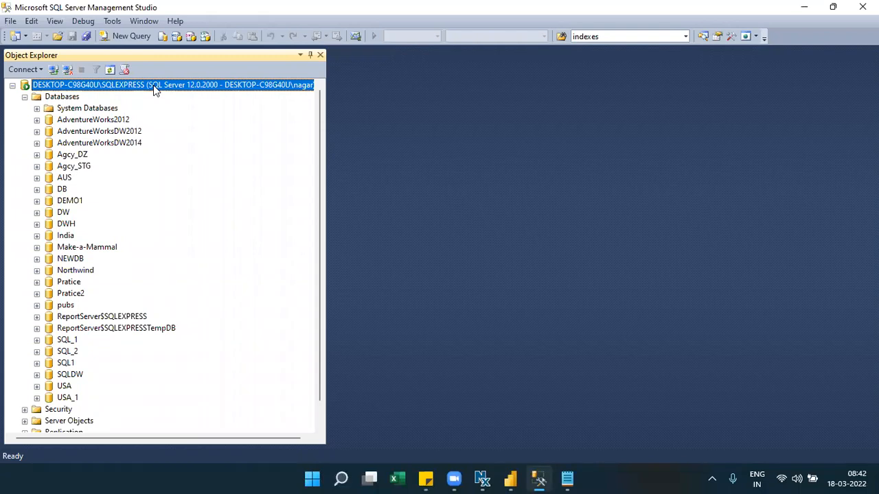
# - Select the India and USA databases in Object Explorer, ending on India
pyautogui.click(65, 236)
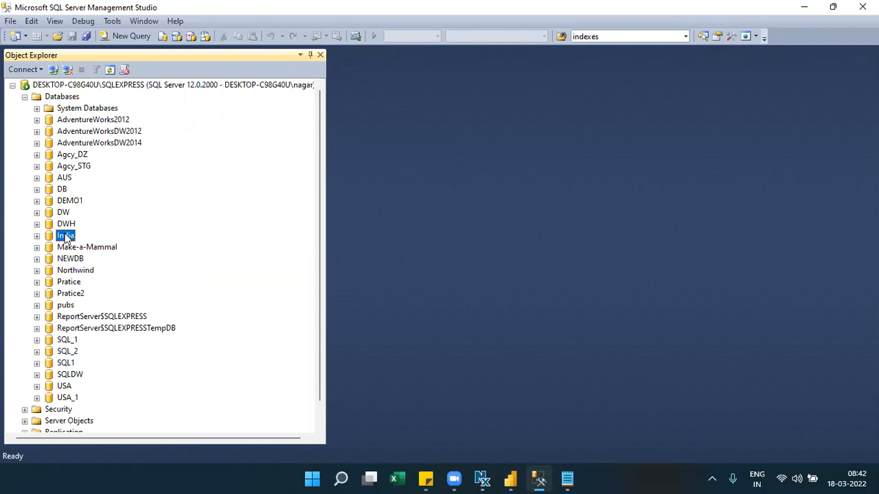
pyautogui.click(65, 387)
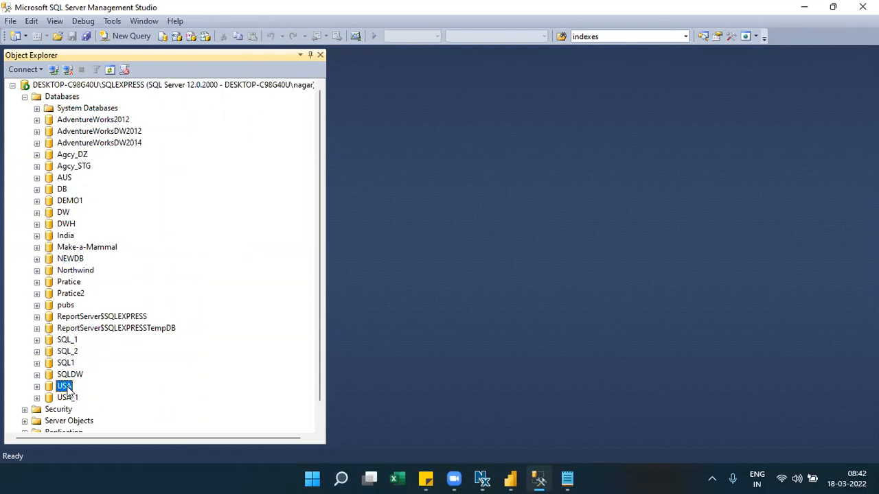
pyautogui.click(65, 235)
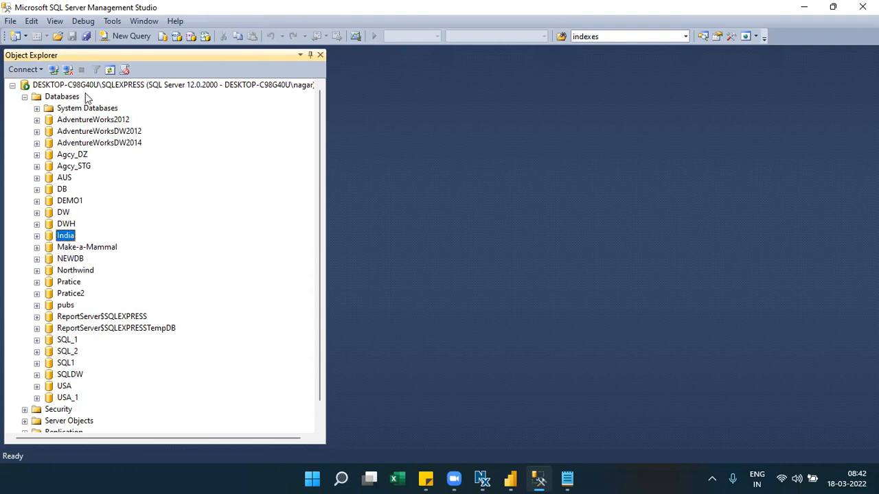
# - Run 'select * from [dbo].[sales]' in a new query on the India database
pyautogui.click(110, 40)
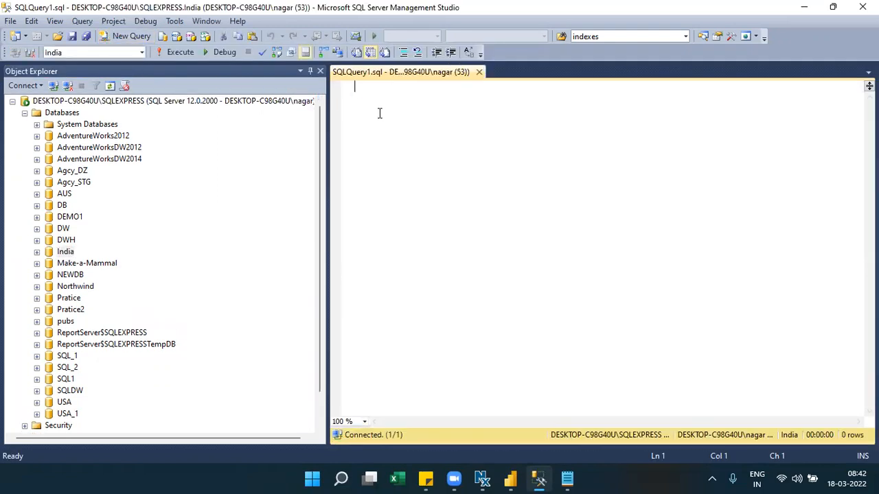
pyautogui.write('select * fro ')
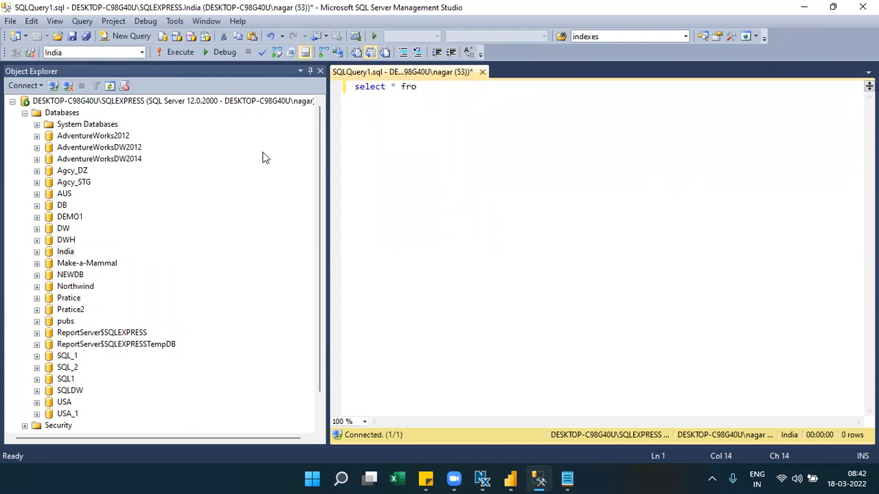
pyautogui.write('m')
pyautogui.click(37, 252)
pyautogui.click(48, 275)
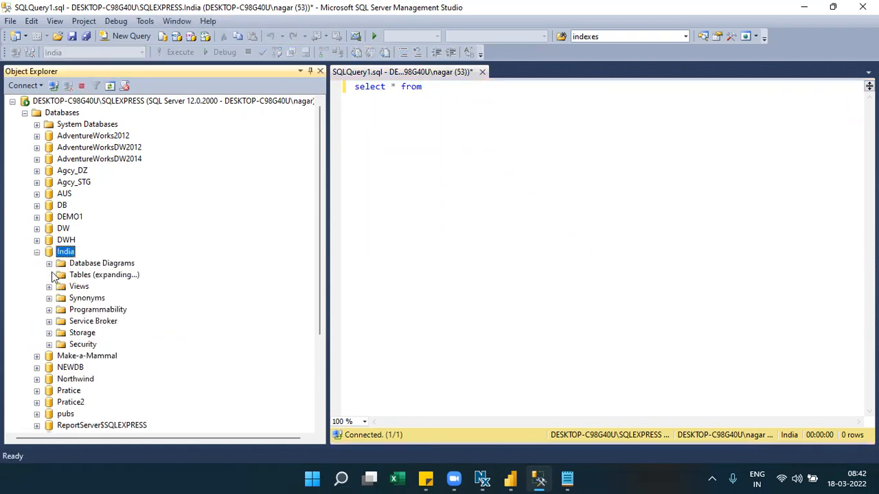
pyautogui.moveTo(106, 321); pyautogui.dragTo(457, 153)
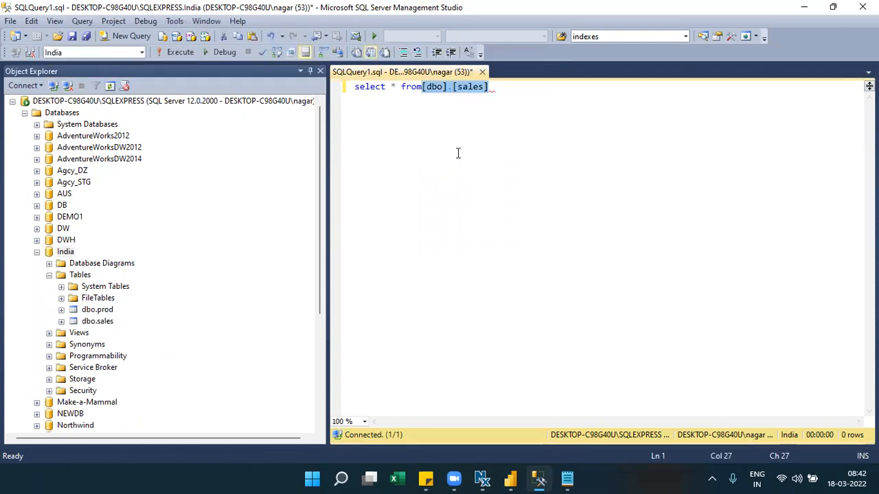
pyautogui.click(423, 88)
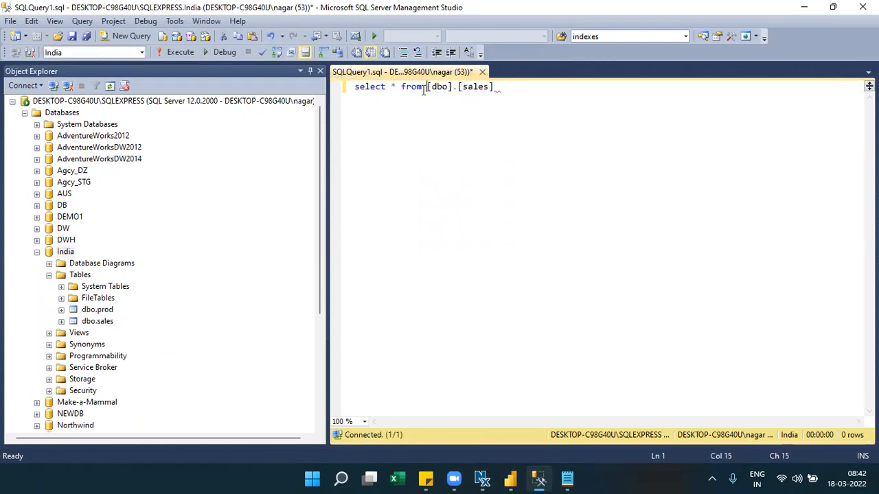
pyautogui.click(175, 52)
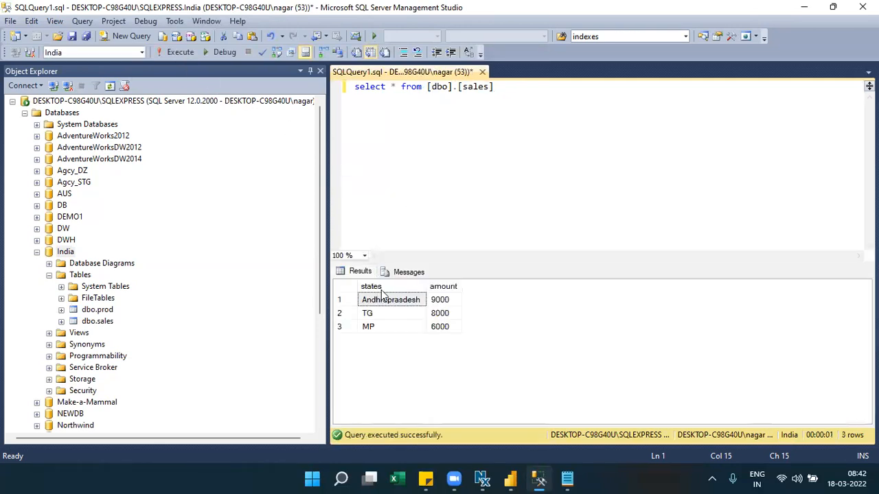
# - Highlight the states and amount results, select the query text, and collapse India
pyautogui.click(383, 287)
pyautogui.click(443, 289)
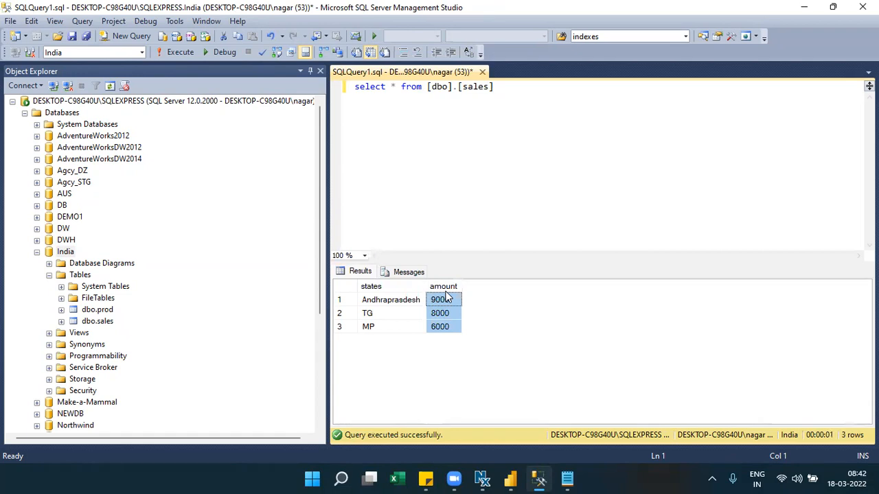
pyautogui.moveTo(381, 302); pyautogui.dragTo(450, 335)
pyautogui.moveTo(494, 87); pyautogui.dragTo(350, 87)
pyautogui.hotkey('ctrl', 'c')
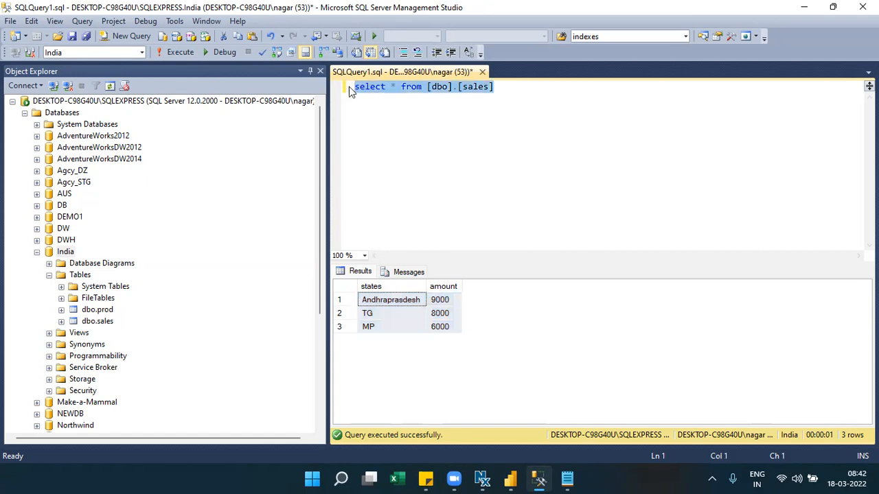
pyautogui.click(37, 252)
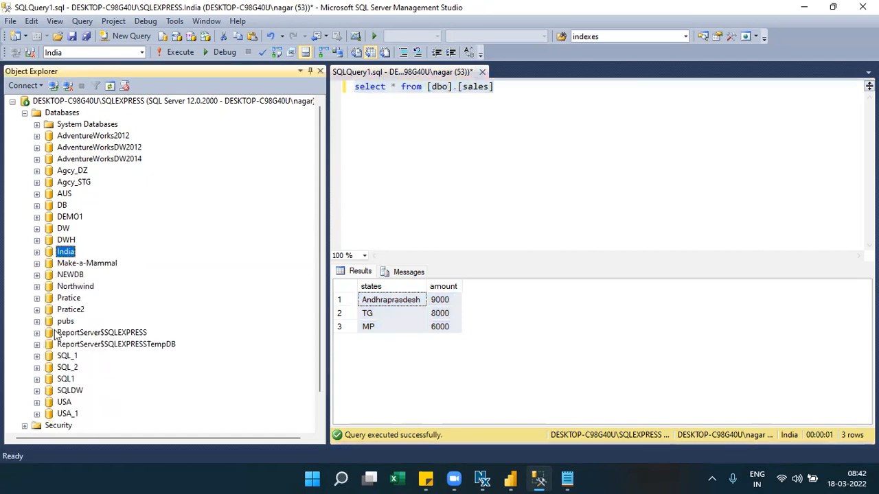
# - Run the same sales query on the USA database, returning Texas, Arizona and California
pyautogui.click(65, 402)
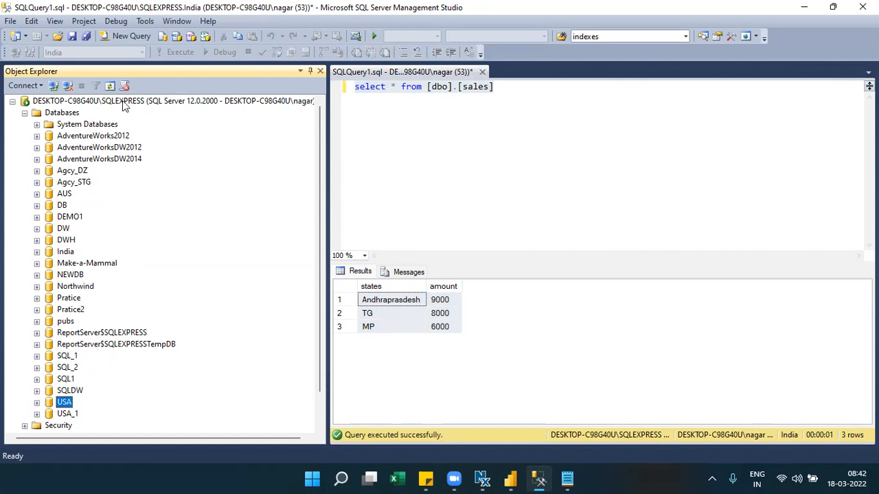
pyautogui.click(132, 37)
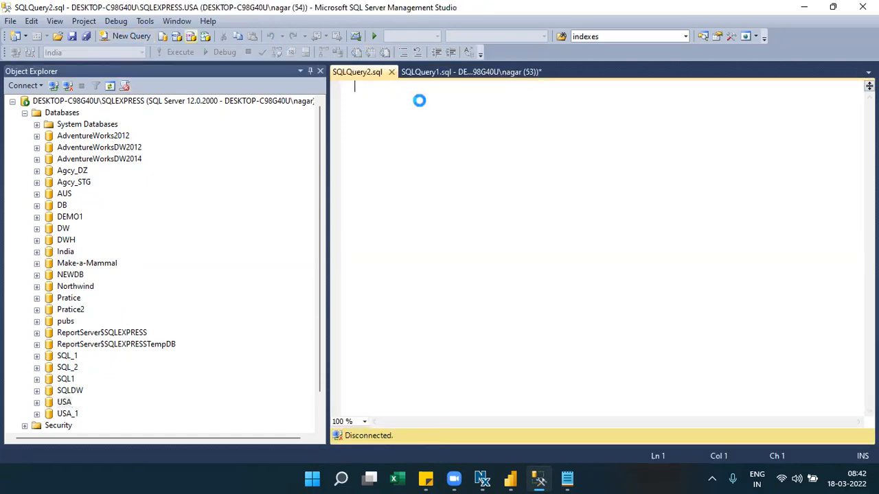
pyautogui.hotkey('ctrl', 'v')
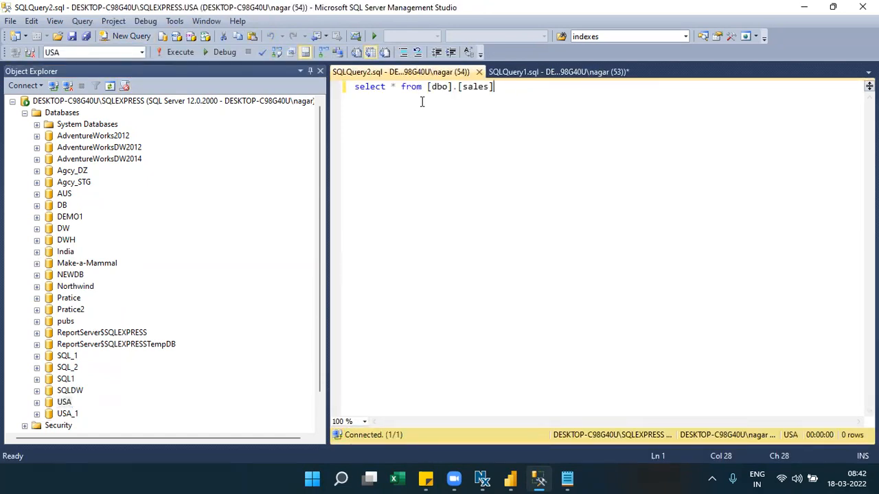
pyautogui.click(180, 52)
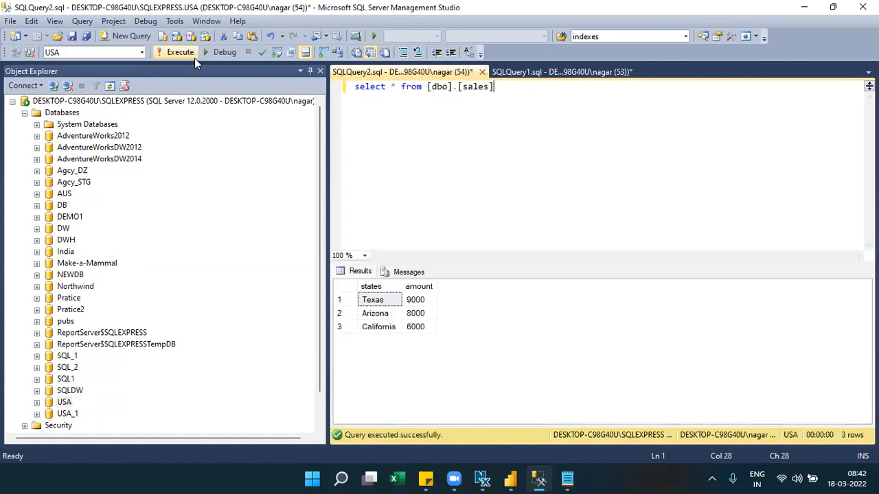
pyautogui.moveTo(416, 326); pyautogui.dragTo(372, 304)
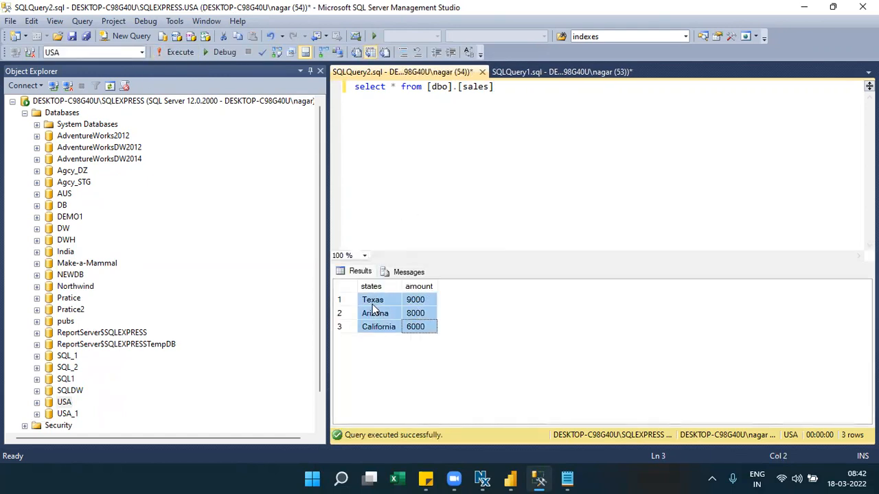
# - Switch between the India and USA results tabs, then switch to Power BI Desktop
pyautogui.click(549, 72)
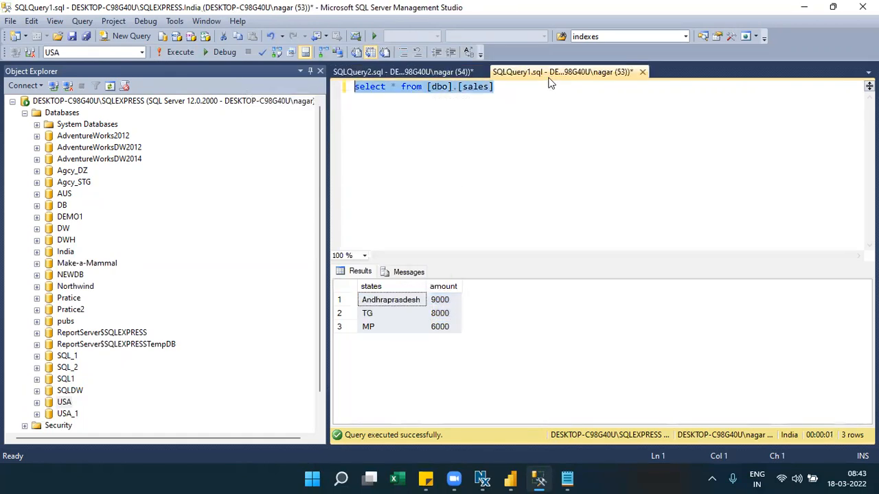
pyautogui.click(444, 74)
pyautogui.click(502, 74)
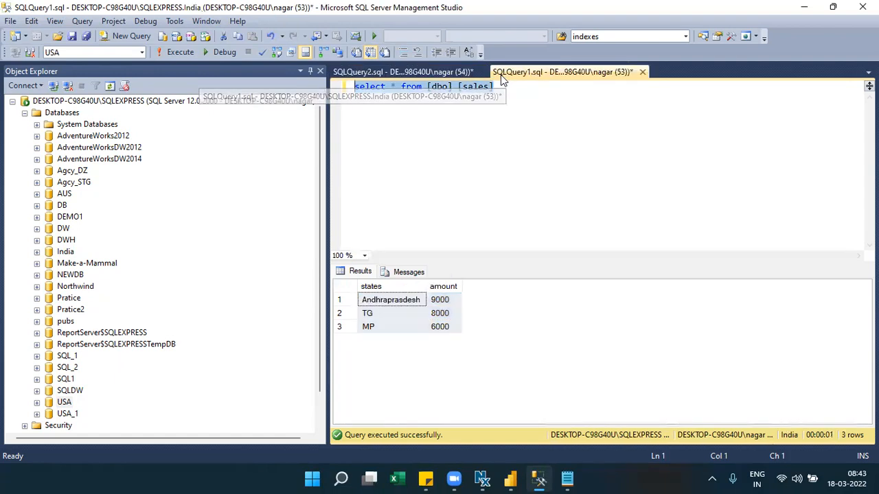
pyautogui.click(429, 75)
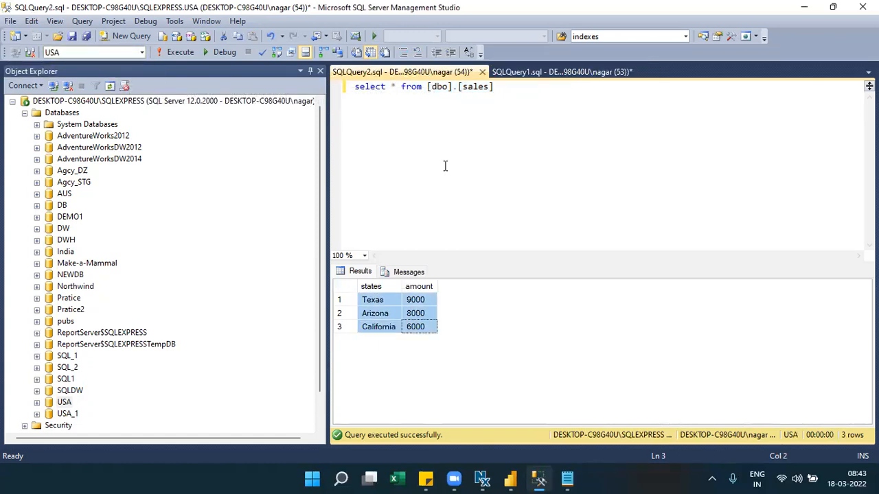
pyautogui.click(516, 479)
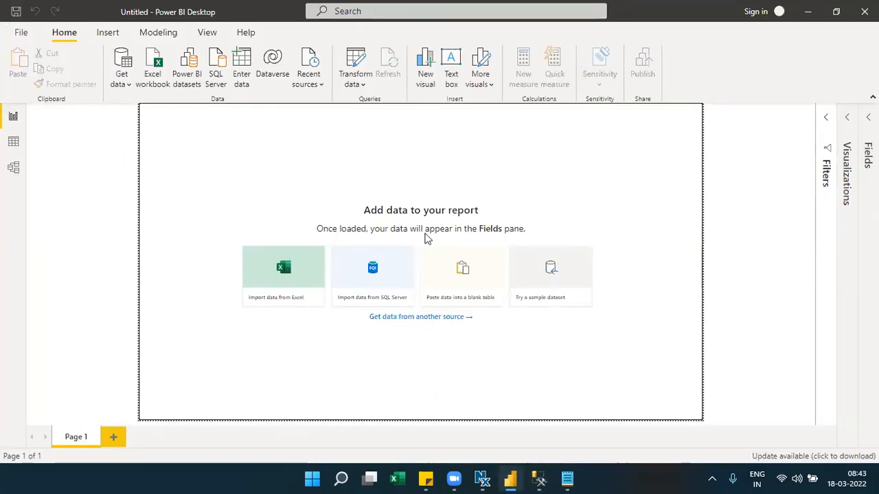
# - Launch Power Query Editor via Transform data, browse the View and Home tabs, and open Manage Parameters
pyautogui.click(364, 86)
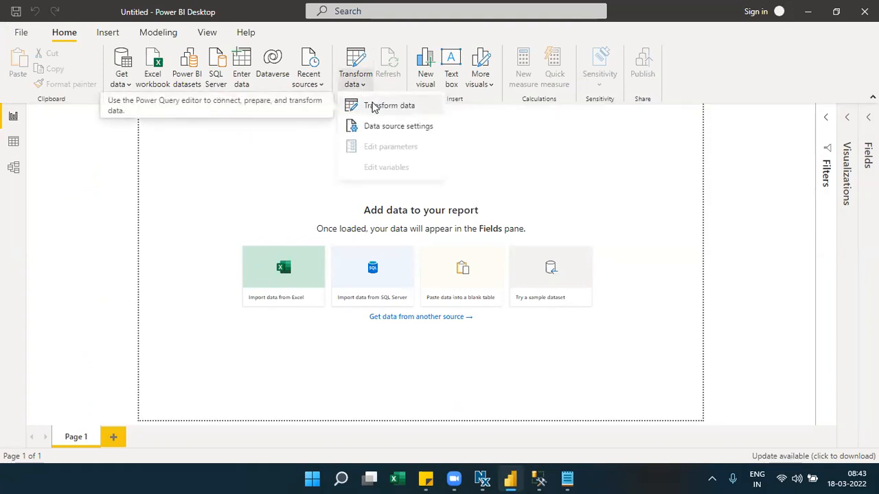
pyautogui.click(374, 106)
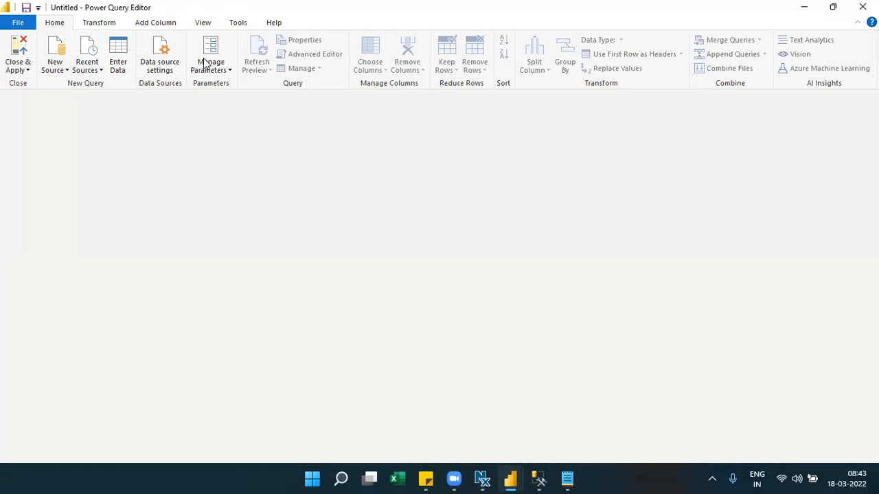
pyautogui.click(197, 27)
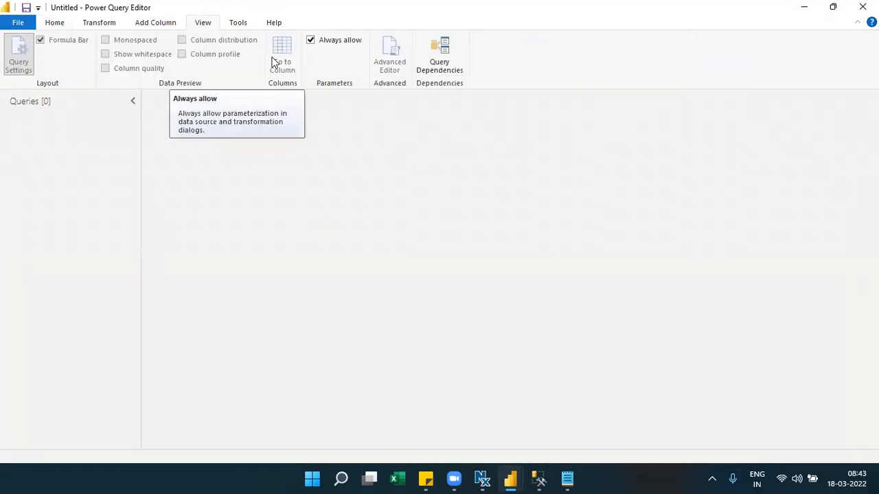
pyautogui.click(64, 24)
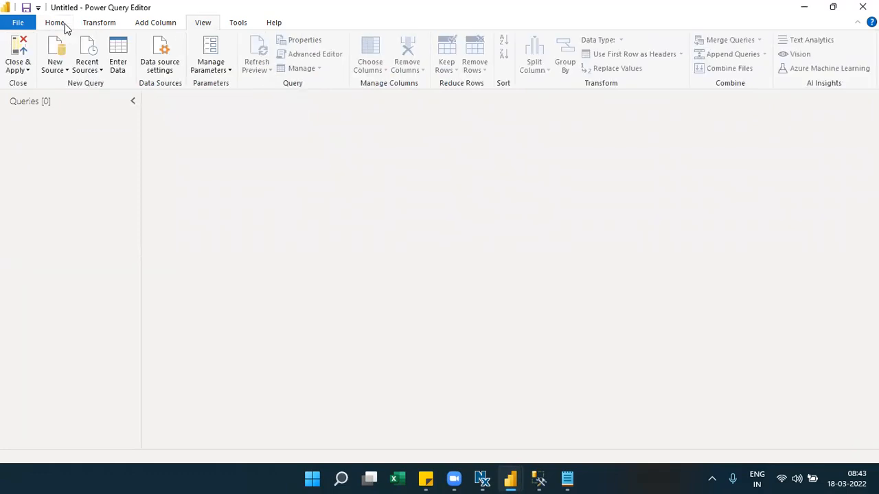
pyautogui.click(67, 71)
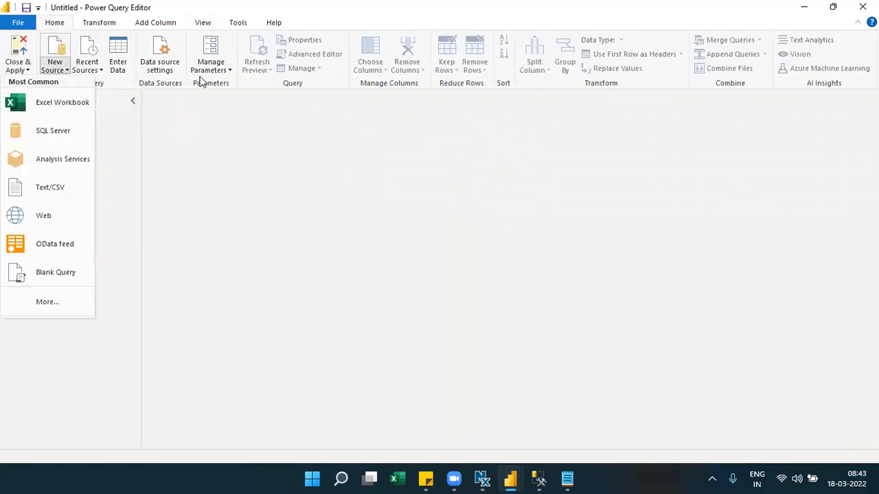
pyautogui.click(228, 68)
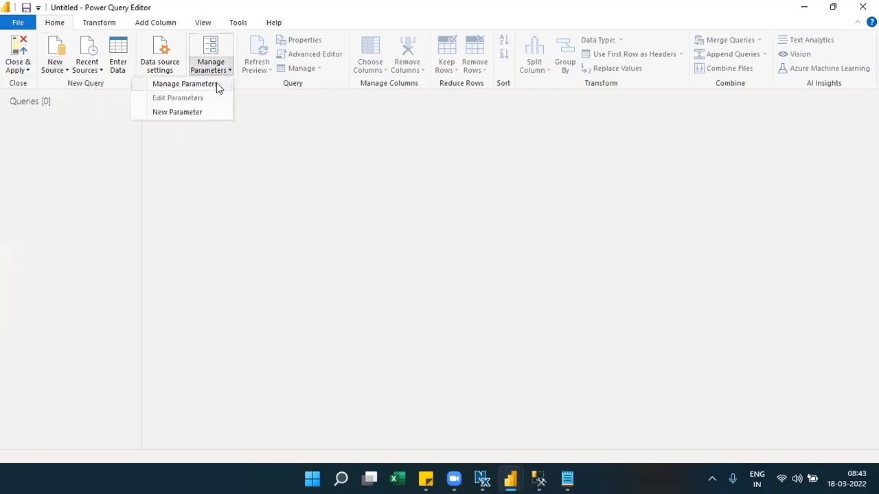
# - Start a new parameter named Database, of type Text, with a description about selecting a database option
pyautogui.click(180, 112)
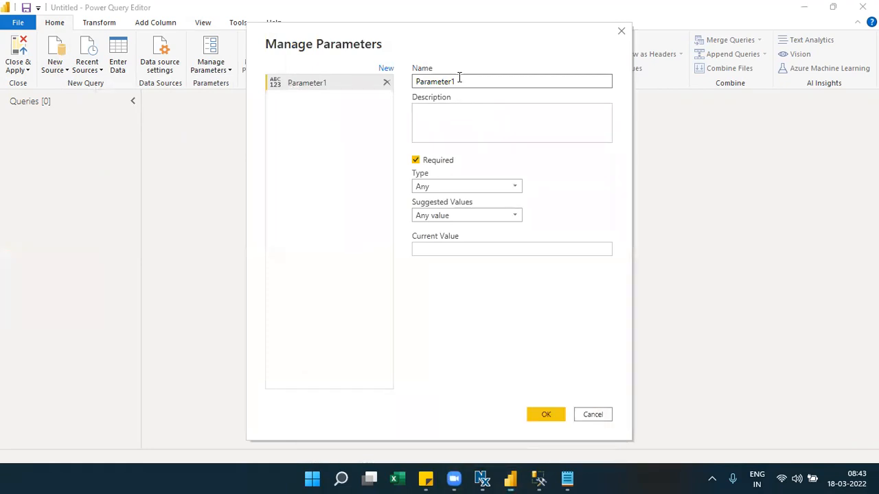
pyautogui.moveTo(460, 78); pyautogui.dragTo(414, 87)
pyautogui.write('Database')
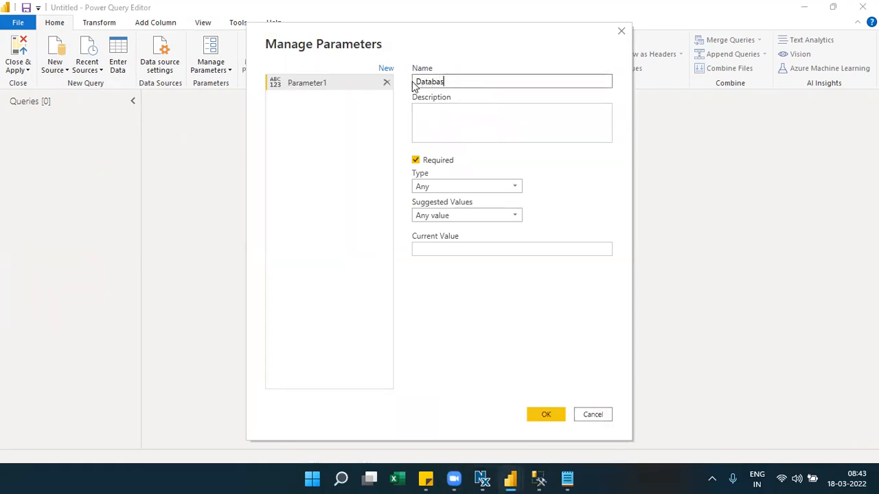
pyautogui.click(436, 122)
pyautogui.write('please sel')
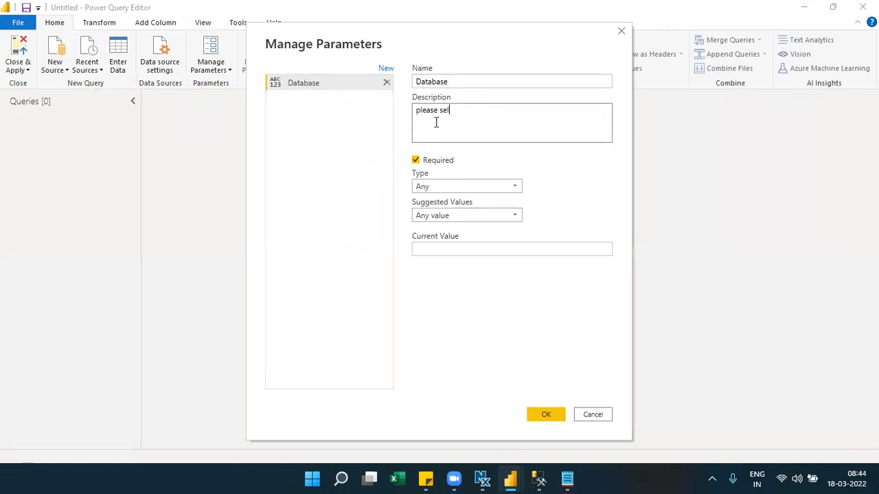
pyautogui.write('ect database option')
pyautogui.click(480, 182)
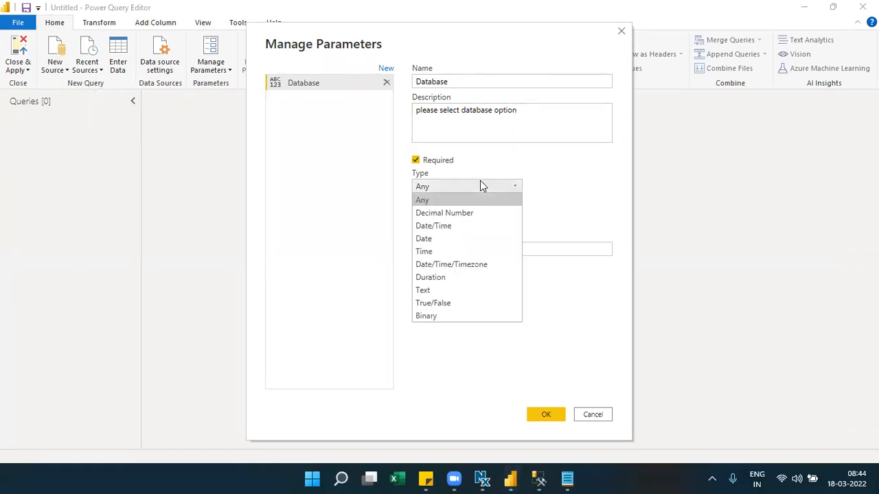
pyautogui.click(425, 290)
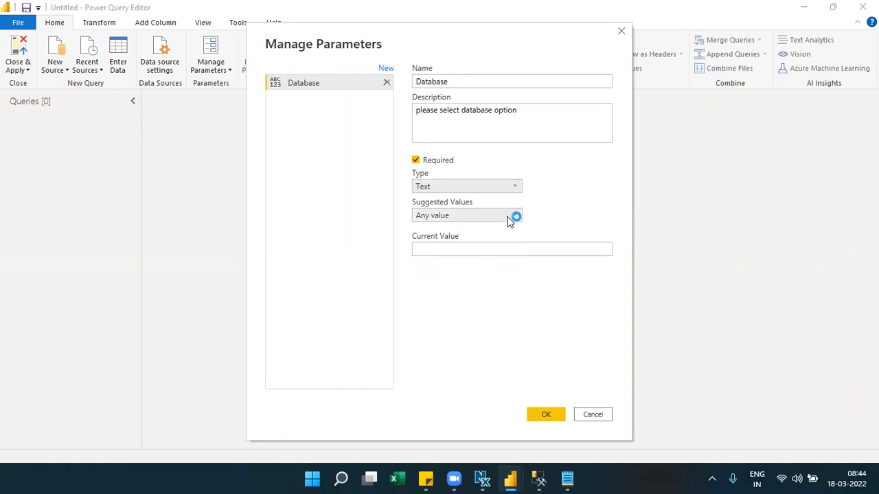
# - Give it a suggested-values list of USA and India, with USA as default and current value
pyautogui.click(509, 215)
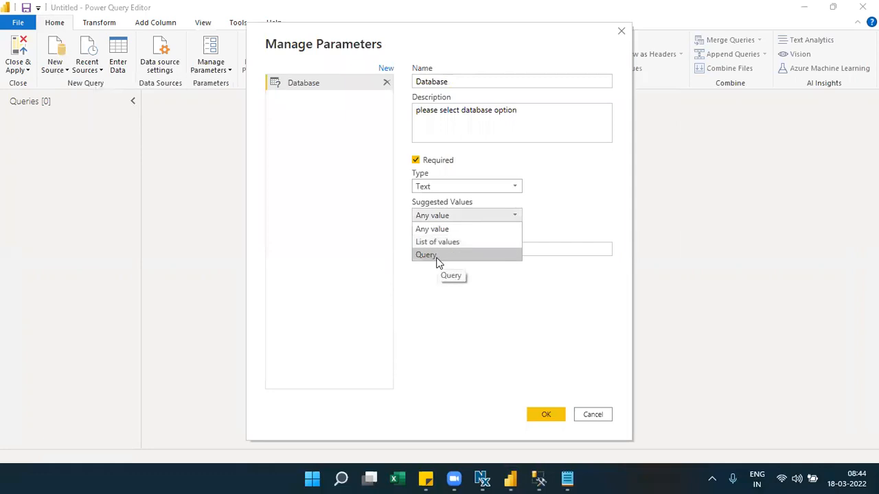
pyautogui.click(455, 244)
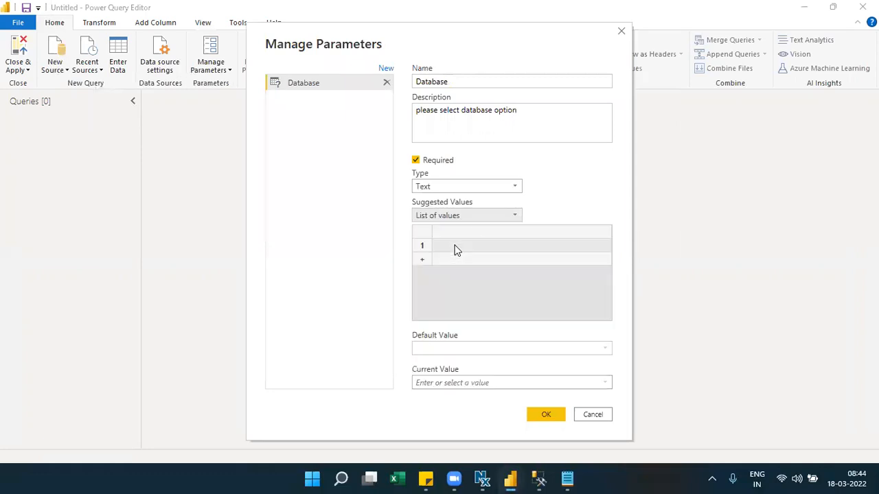
pyautogui.click(451, 246)
pyautogui.write('USA')
pyautogui.click(447, 261)
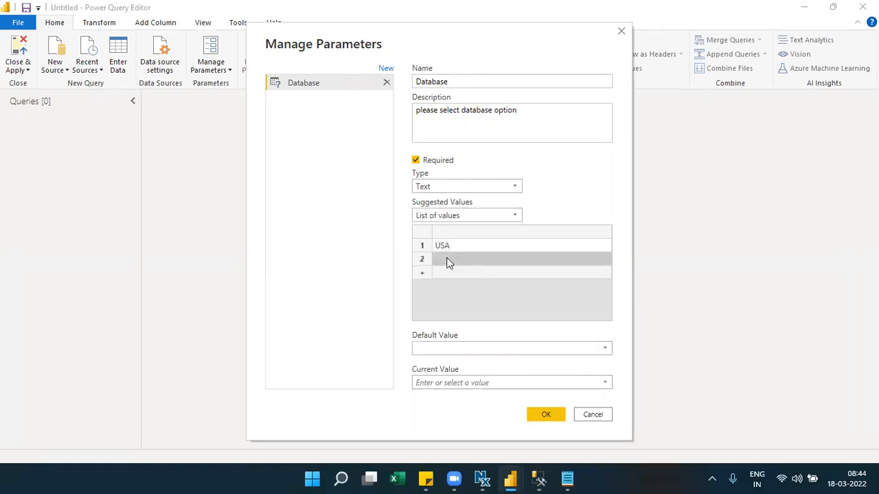
pyautogui.write('India')
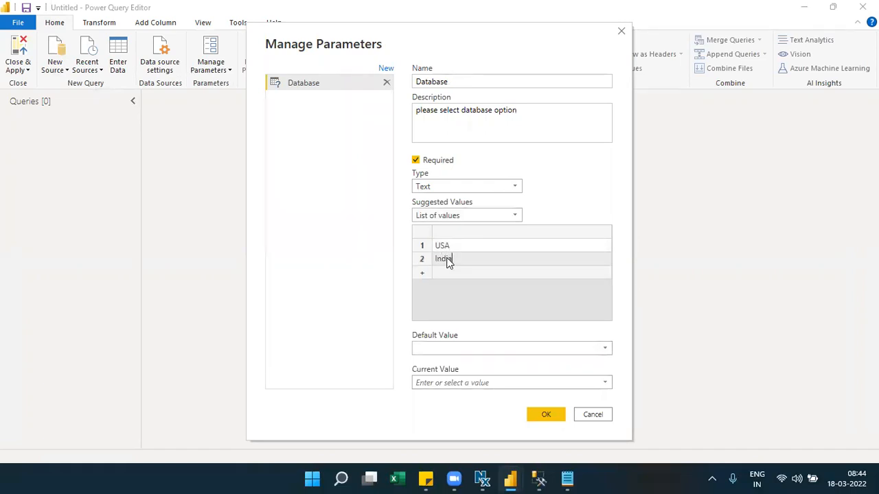
pyautogui.click(598, 349)
pyautogui.click(479, 361)
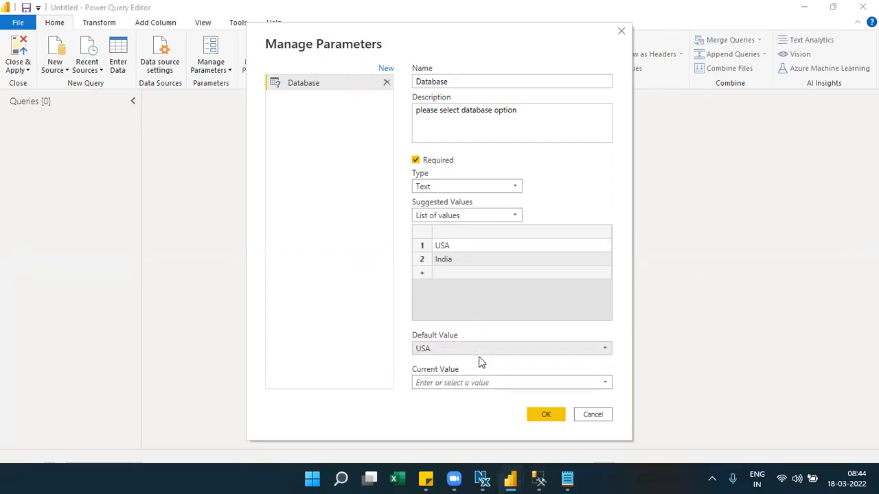
pyautogui.click(604, 383)
pyautogui.click(447, 399)
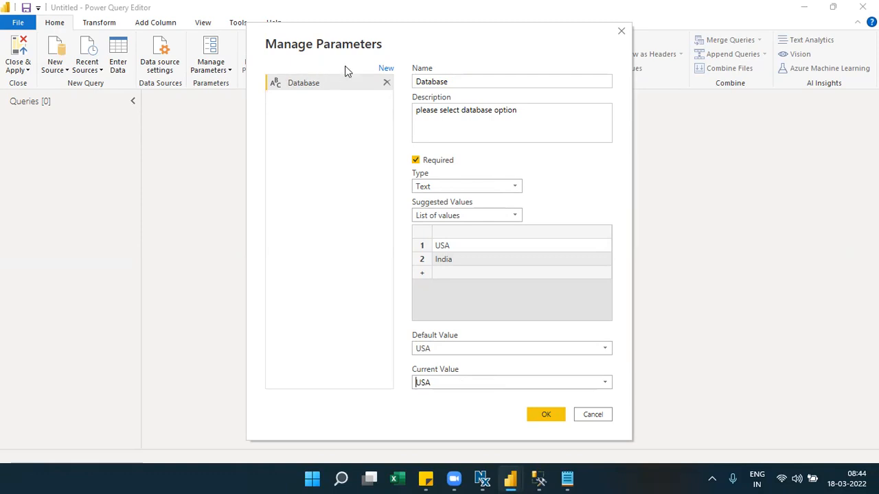
# - Review the name and description, save the Database parameter, and confirm its current value stays USA
pyautogui.moveTo(465, 83); pyautogui.dragTo(417, 86)
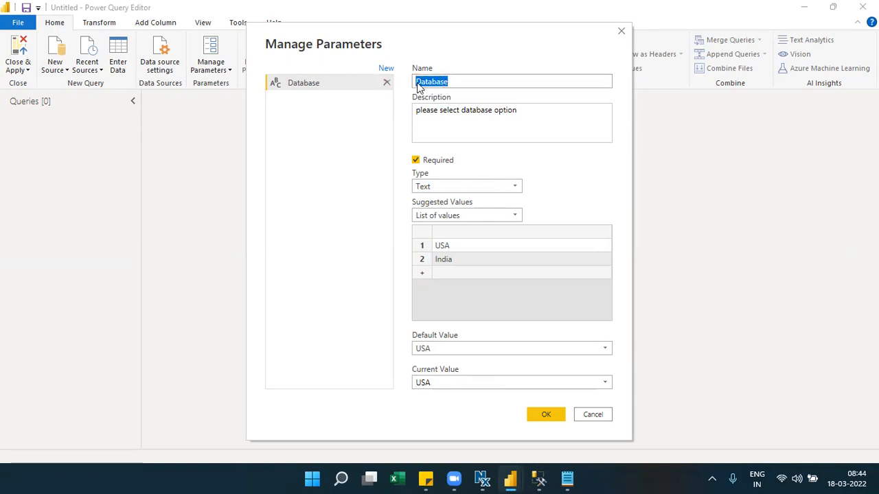
pyautogui.moveTo(525, 110); pyautogui.dragTo(433, 115)
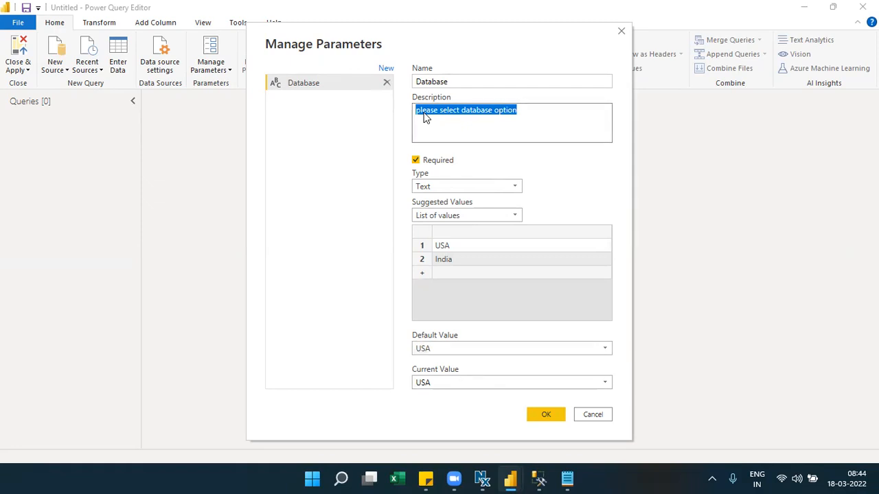
pyautogui.click(526, 124)
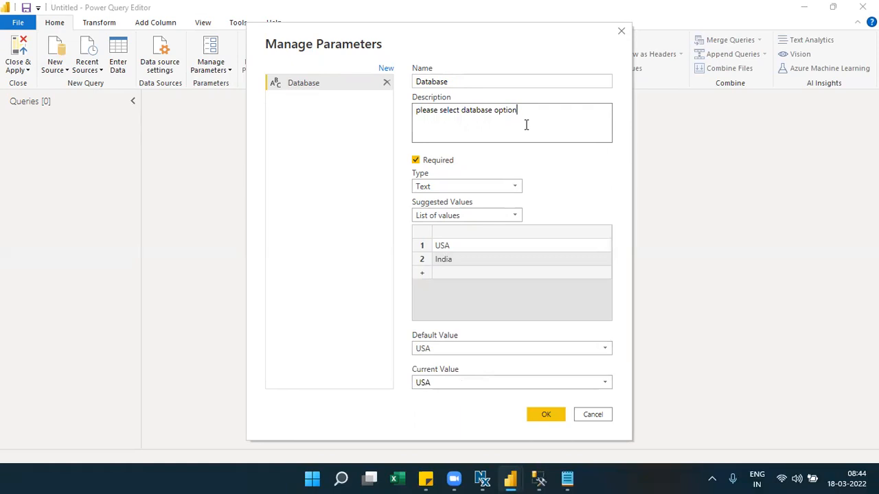
pyautogui.moveTo(526, 124); pyautogui.dragTo(428, 131)
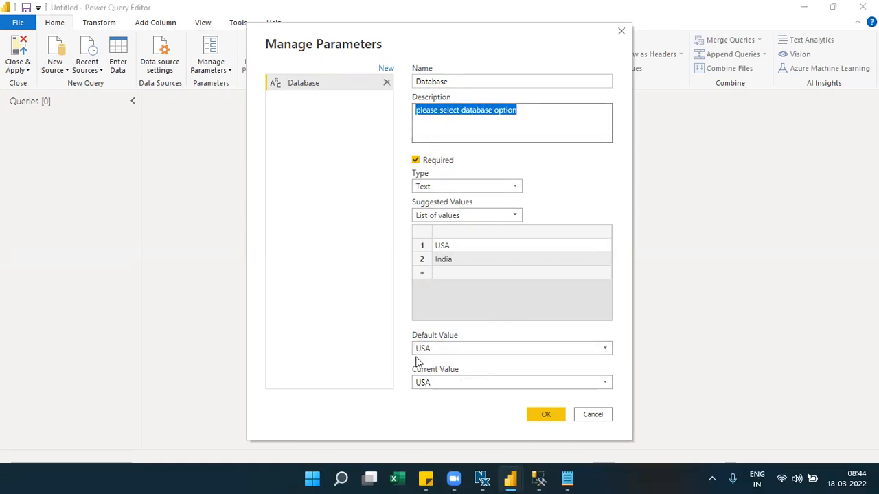
pyautogui.click(545, 417)
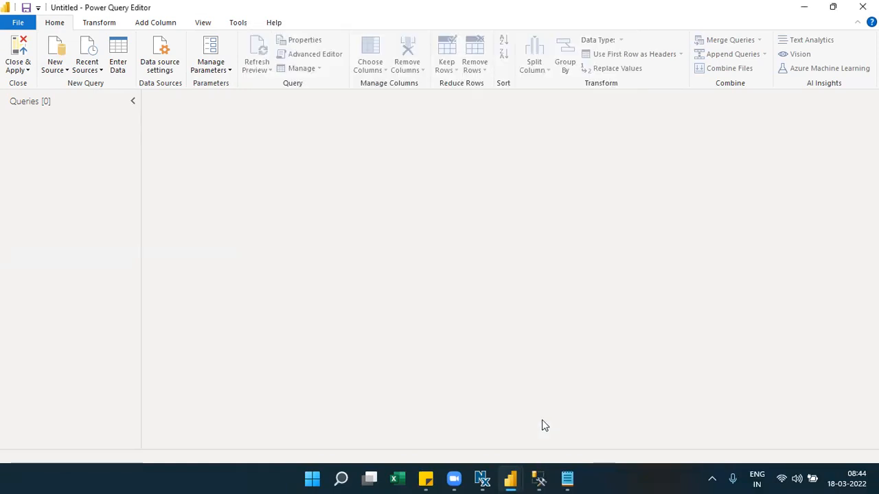
pyautogui.click(353, 126)
pyautogui.click(354, 130)
pyautogui.click(355, 130)
pyautogui.click(354, 129)
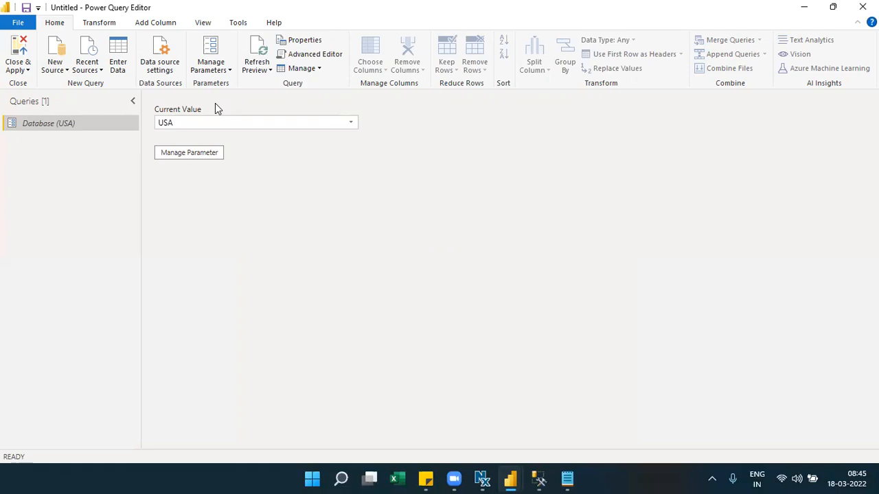
# - Start a SQL Server database connection, check the Server field's value-type options, and cancel it
pyautogui.click(68, 70)
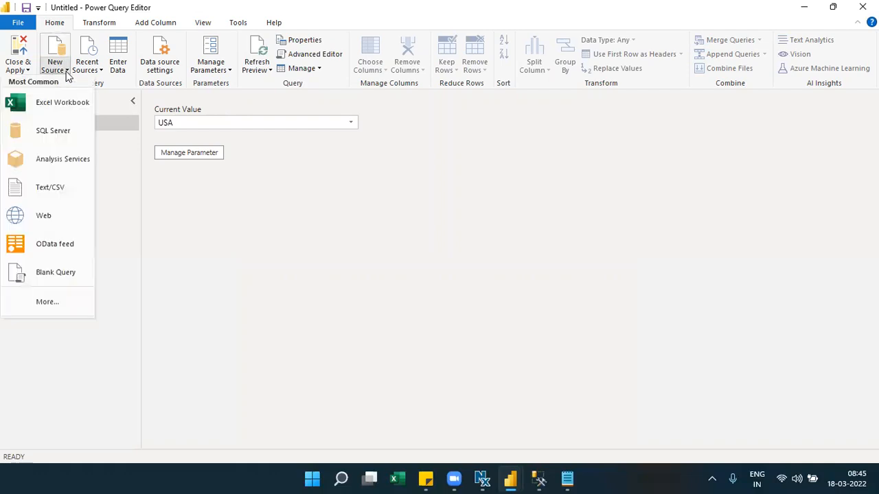
pyautogui.click(60, 141)
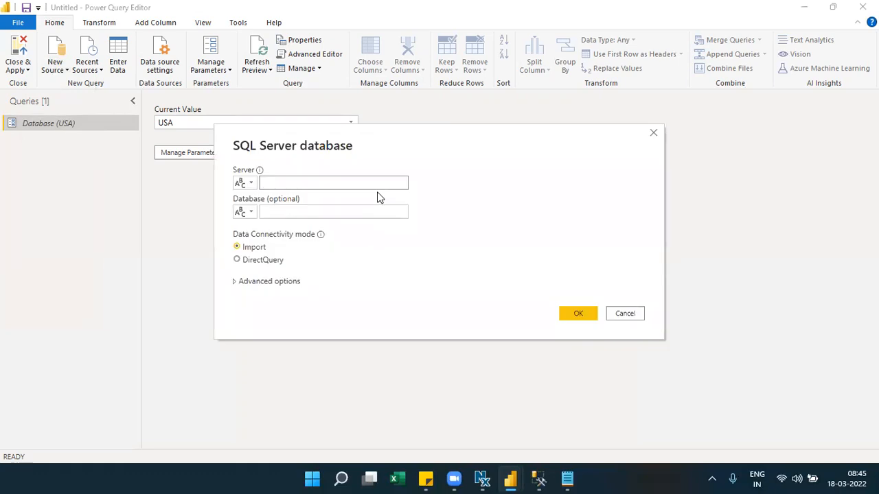
pyautogui.click(290, 183)
pyautogui.click(249, 184)
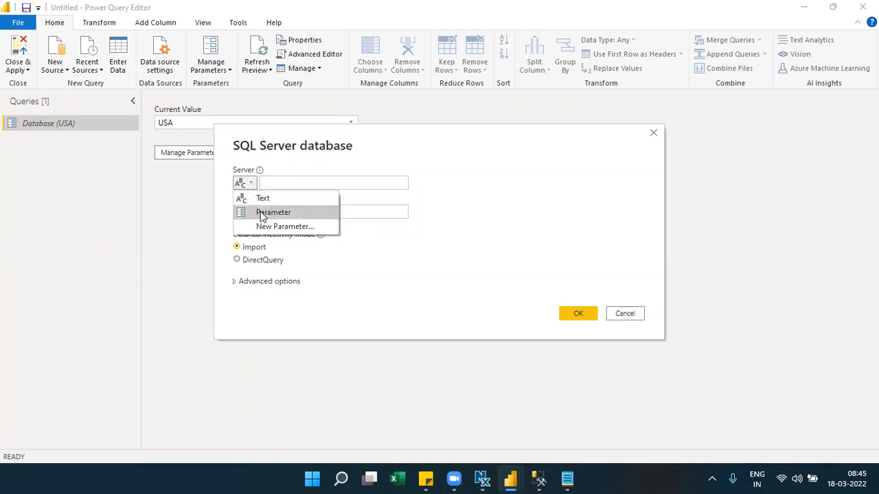
pyautogui.click(323, 184)
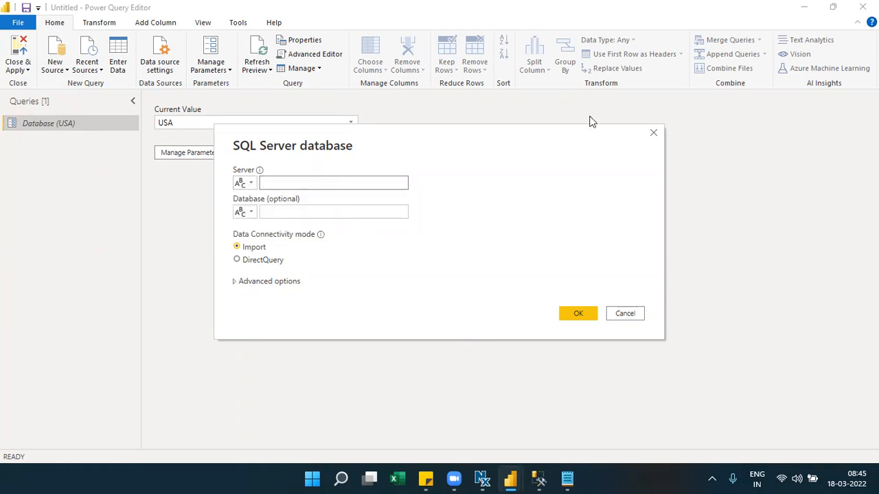
pyautogui.click(653, 134)
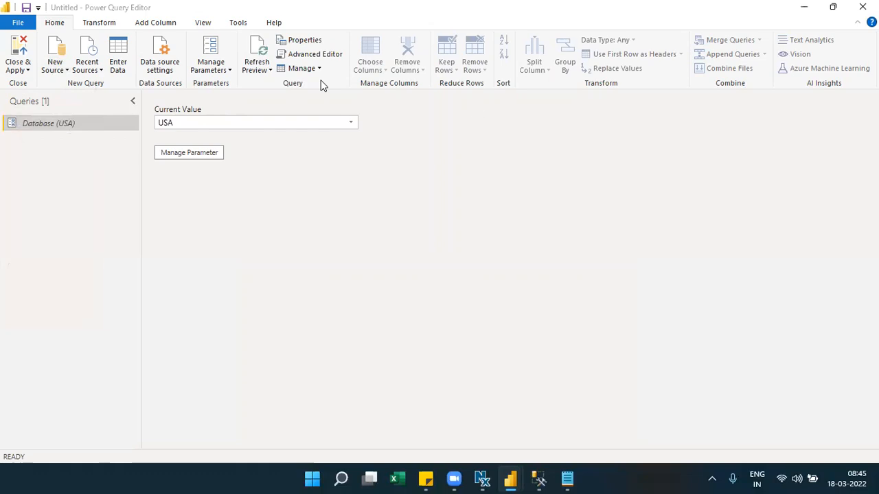
pyautogui.click(195, 26)
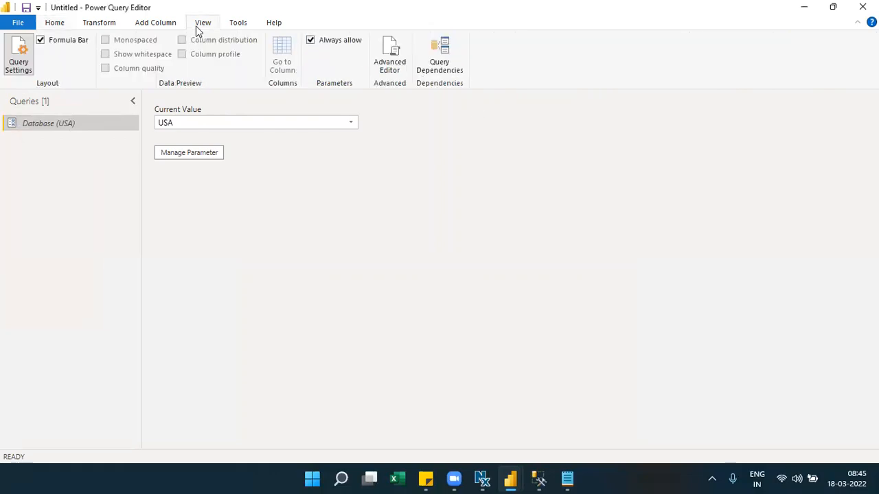
pyautogui.click(69, 28)
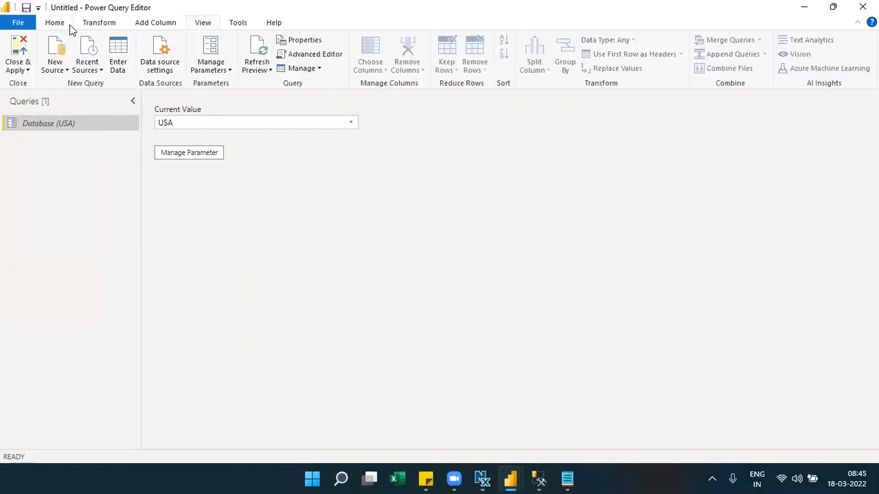
# - Start the SQL Server connection again, recheck the Server value types, and cancel once more
pyautogui.click(67, 70)
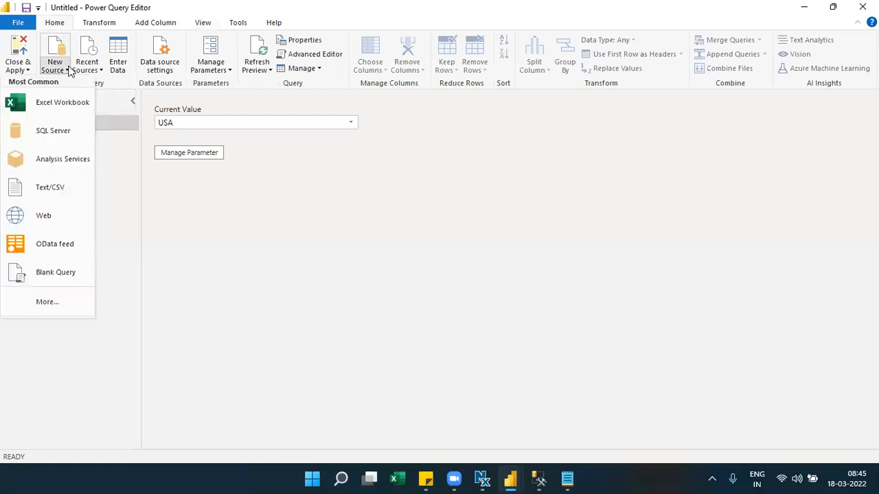
pyautogui.click(71, 131)
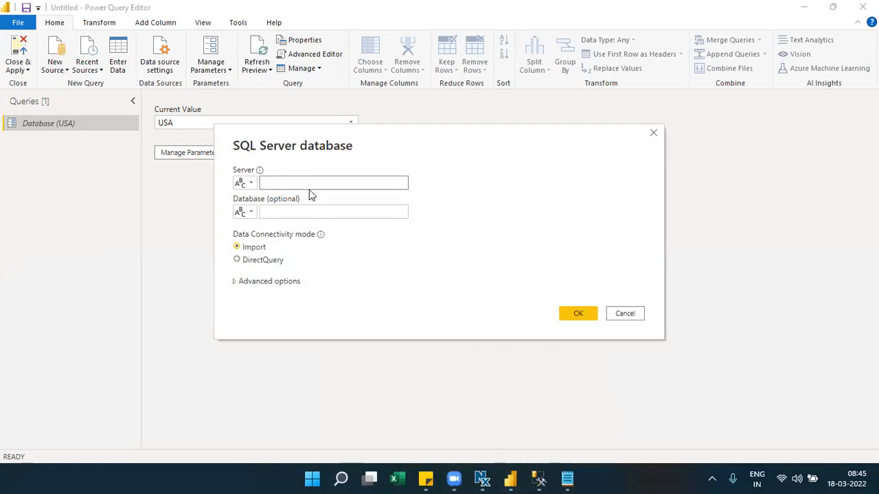
pyautogui.click(272, 186)
pyautogui.click(247, 184)
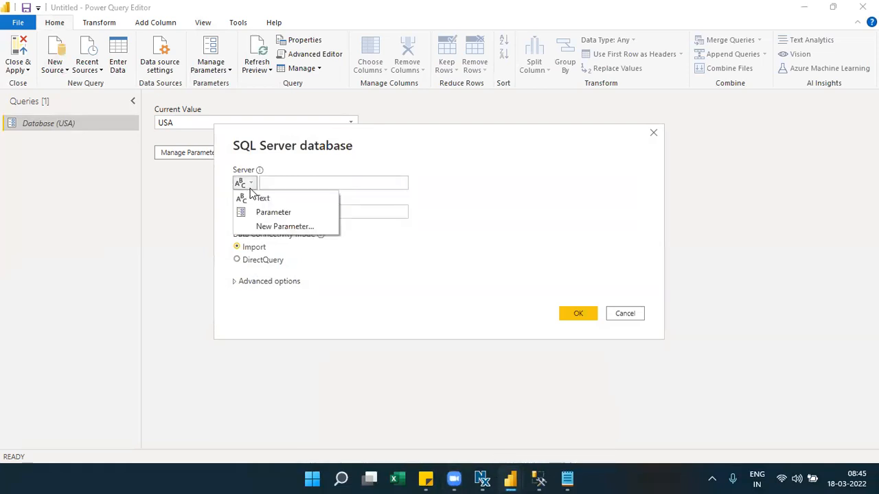
pyautogui.click(653, 133)
pyautogui.click(653, 133)
pyautogui.click(197, 27)
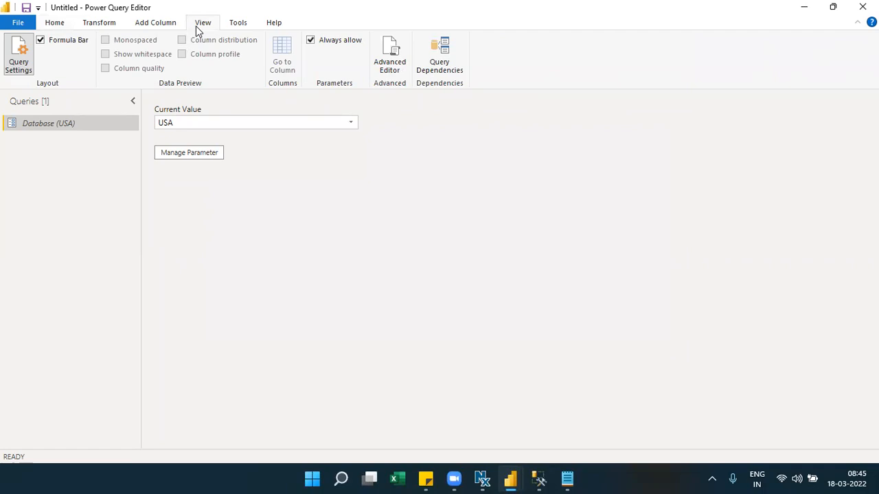
pyautogui.click(58, 27)
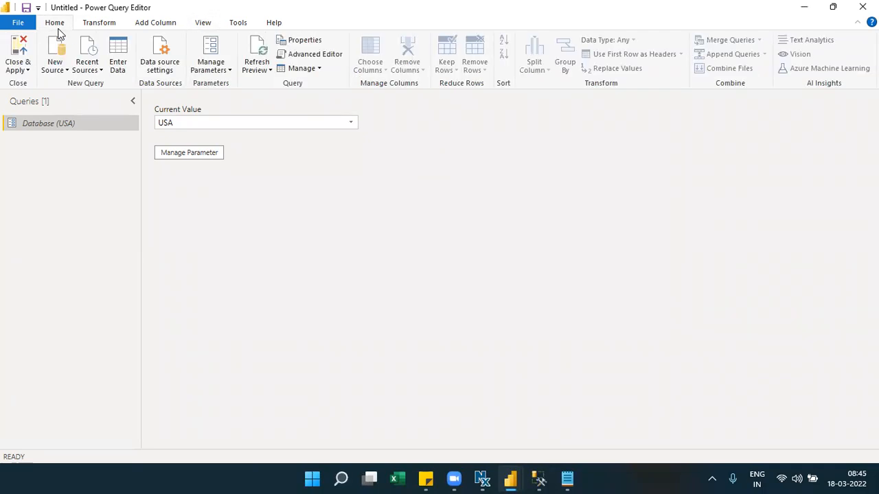
# - Reopen the SQL Server dialog, try Parameter for Server, revert to Text, then switch to SSMS
pyautogui.click(64, 70)
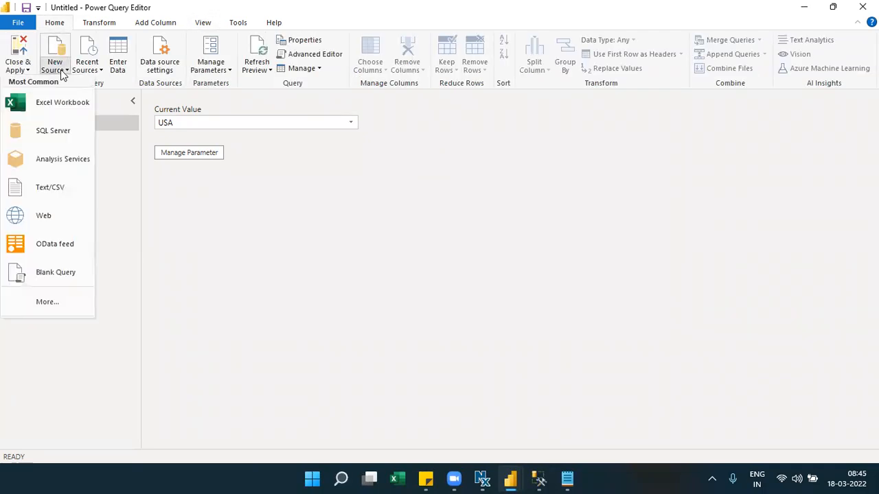
pyautogui.click(69, 130)
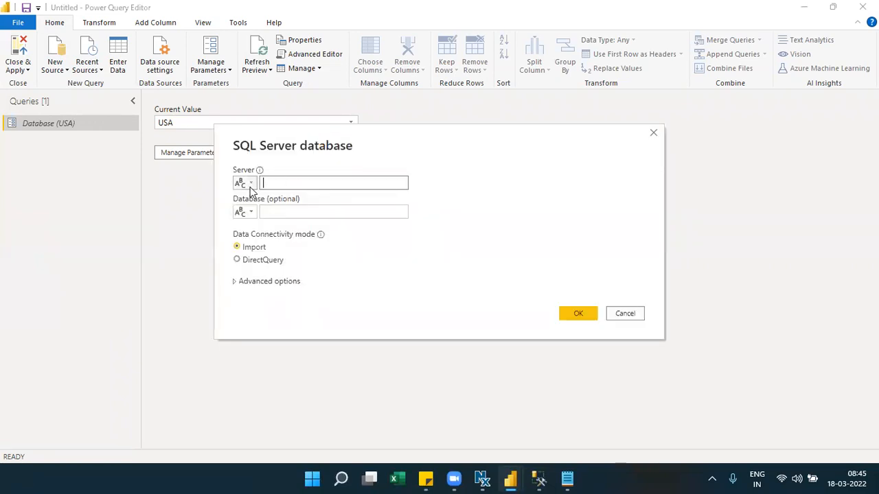
pyautogui.click(245, 183)
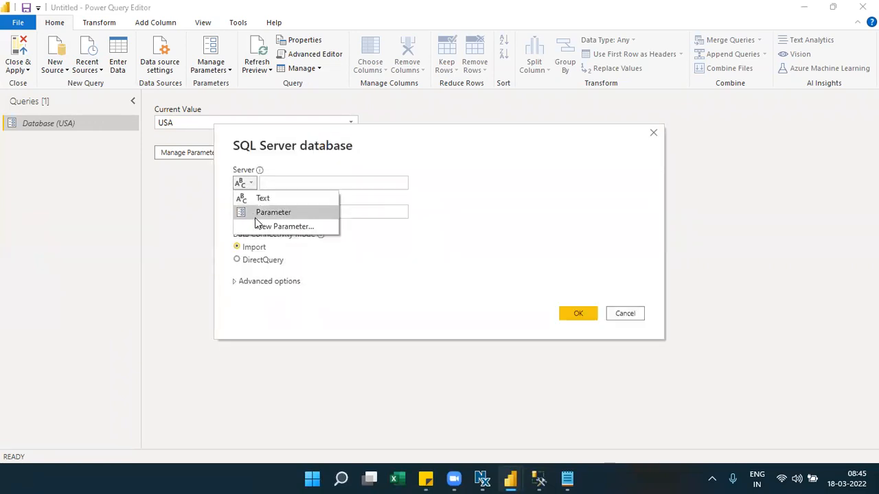
pyautogui.click(255, 217)
pyautogui.click(400, 182)
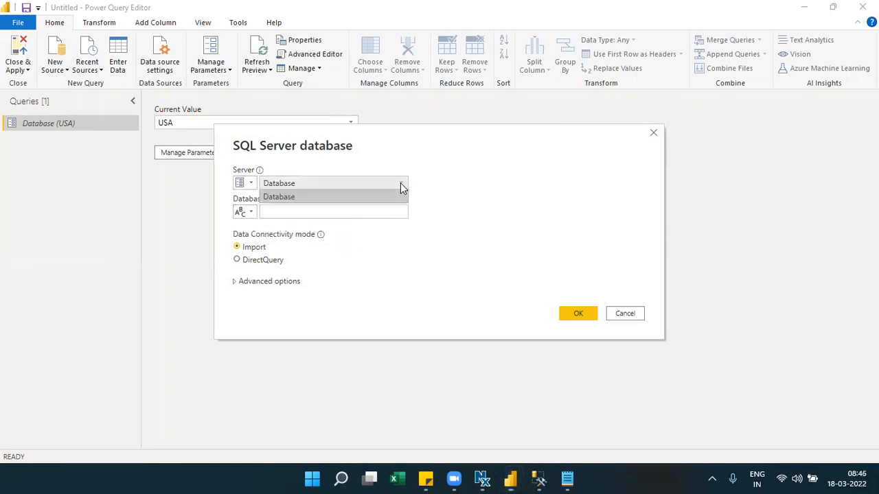
pyautogui.click(255, 188)
pyautogui.click(254, 188)
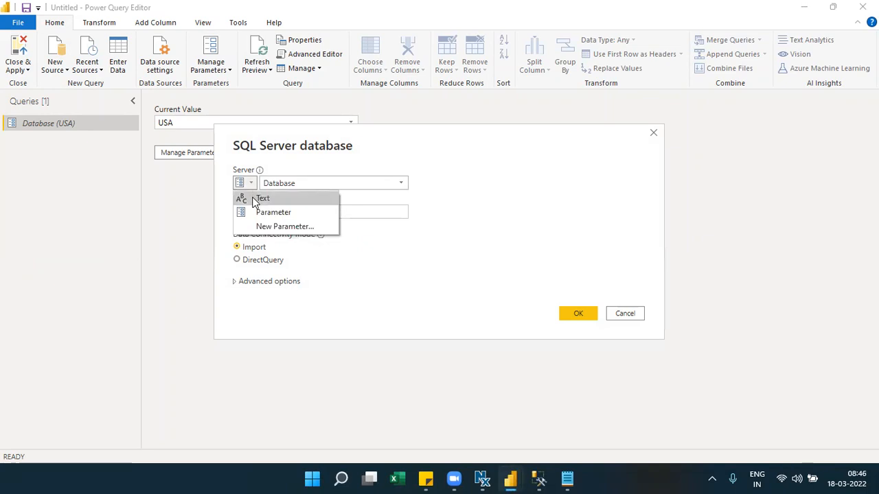
pyautogui.click(255, 199)
pyautogui.click(294, 185)
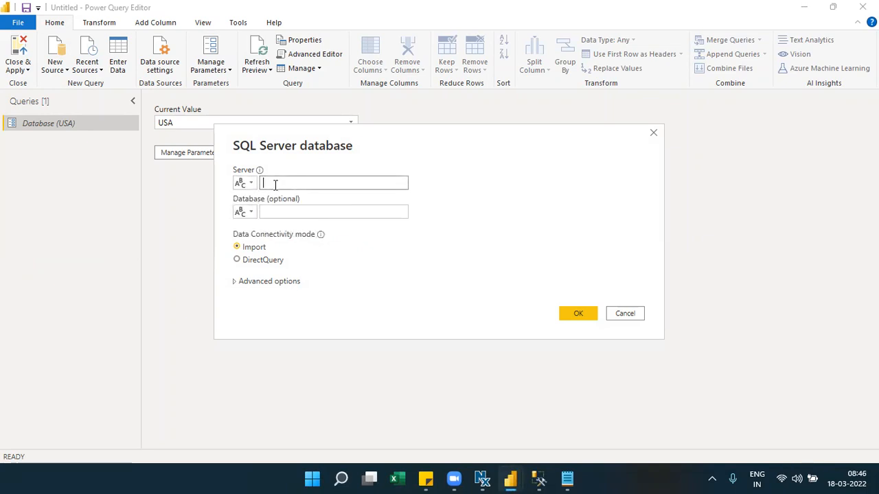
pyautogui.click(540, 479)
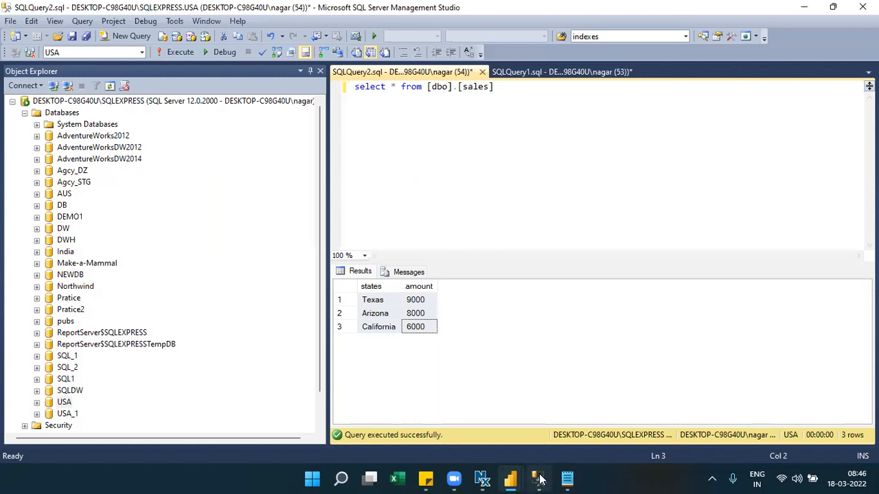
# - Copy the local SQLEXPRESS server name from SSMS's Connect to Server dialog and return to Power Query's Server field
pyautogui.click(54, 85)
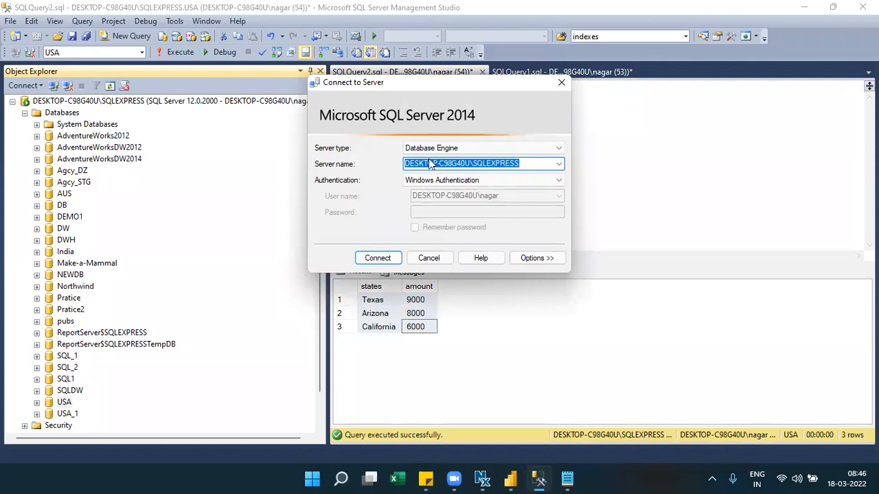
pyautogui.rightClick(430, 163)
pyautogui.click(333, 202)
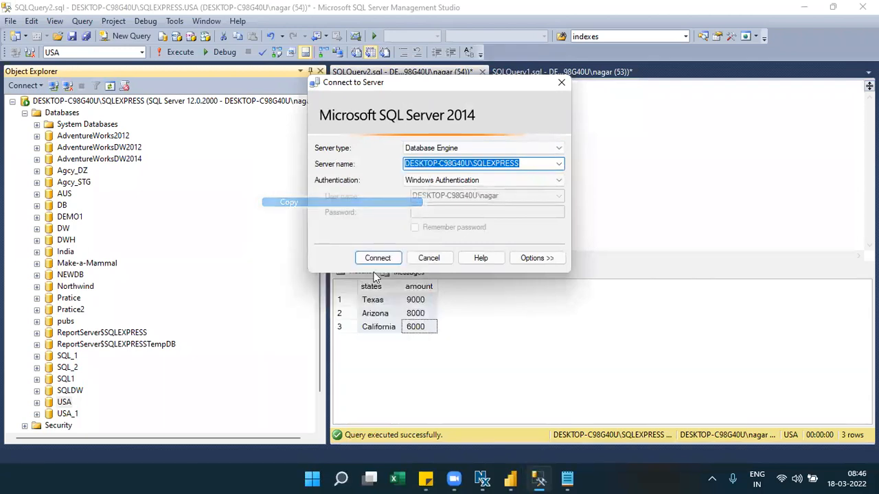
pyautogui.moveTo(507, 479)
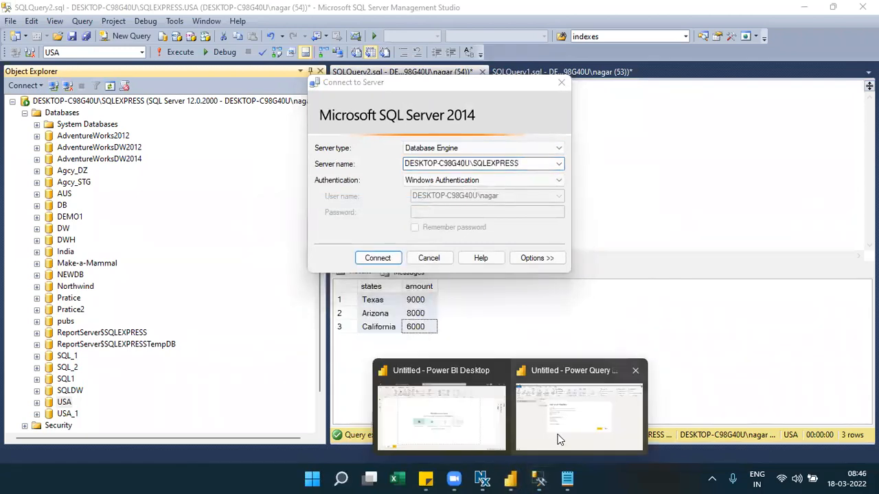
pyautogui.click(579, 415)
pyautogui.click(396, 187)
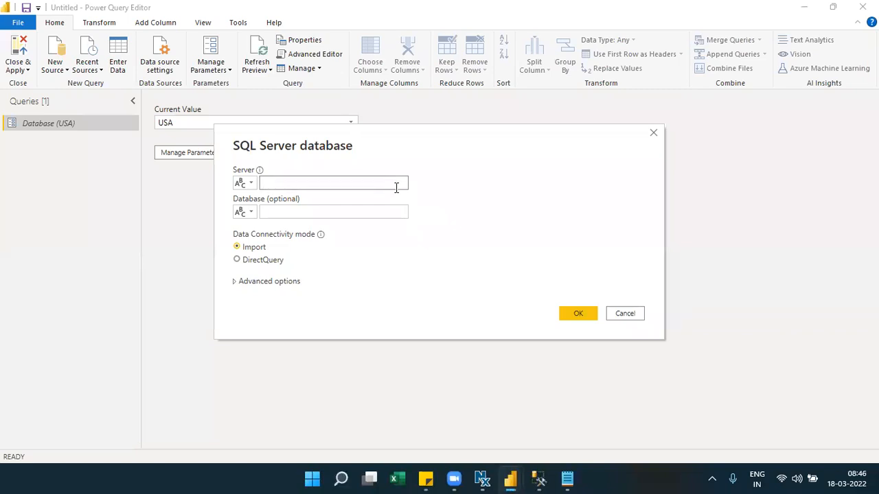
# - Paste DESKTOP-C98G40U\SQLEXPRESS as Server, set Database to the Database parameter, and confirm
pyautogui.write('DESKTOP-C98G40U\\SQLEXPRESS')
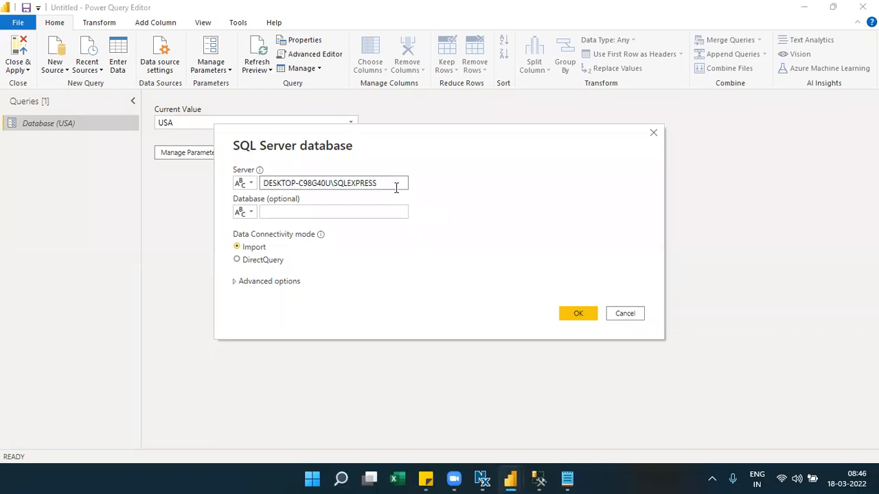
pyautogui.click(245, 212)
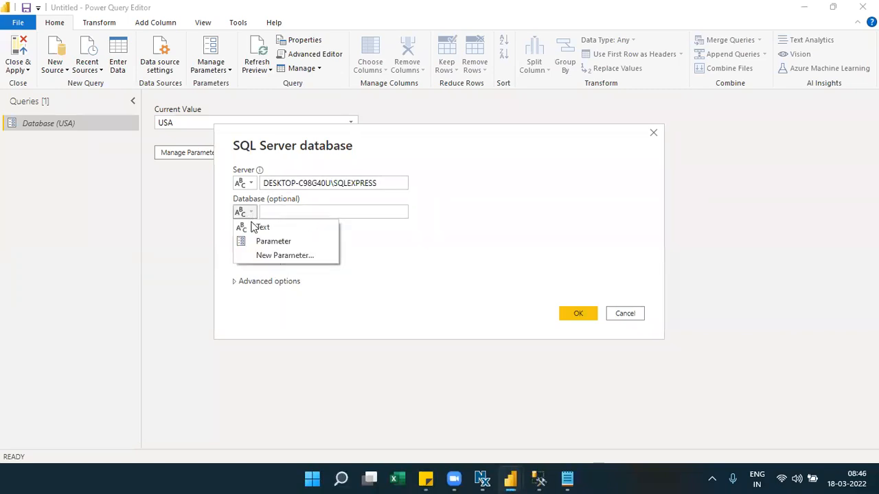
pyautogui.click(350, 213)
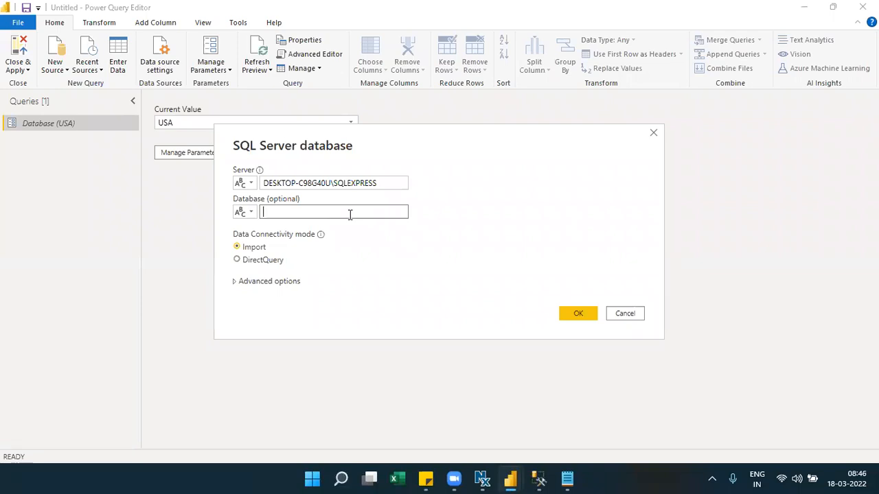
pyautogui.click(249, 212)
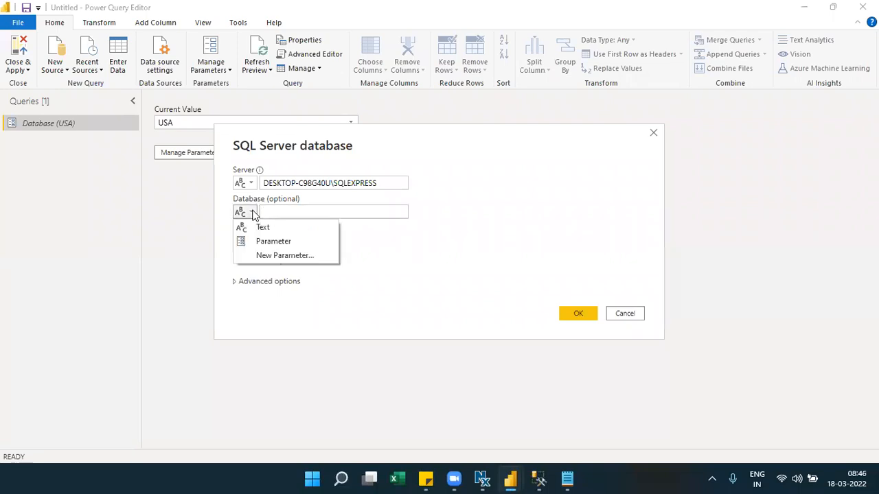
pyautogui.click(270, 242)
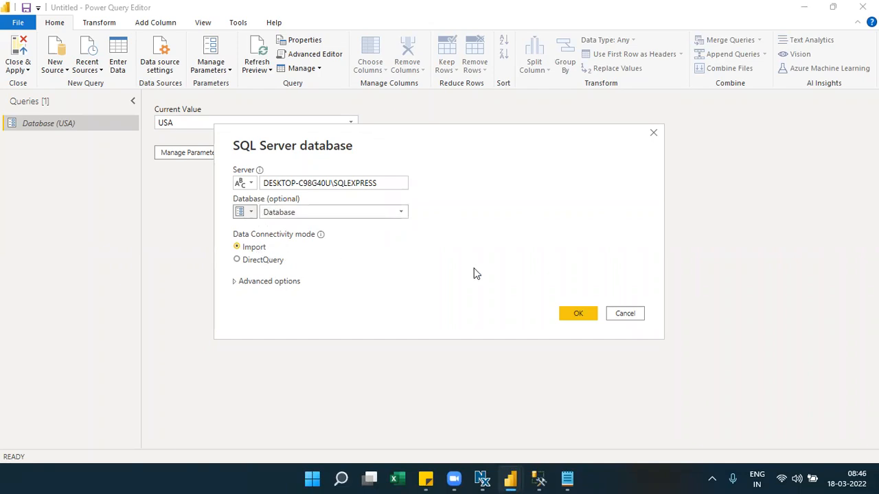
pyautogui.click(574, 316)
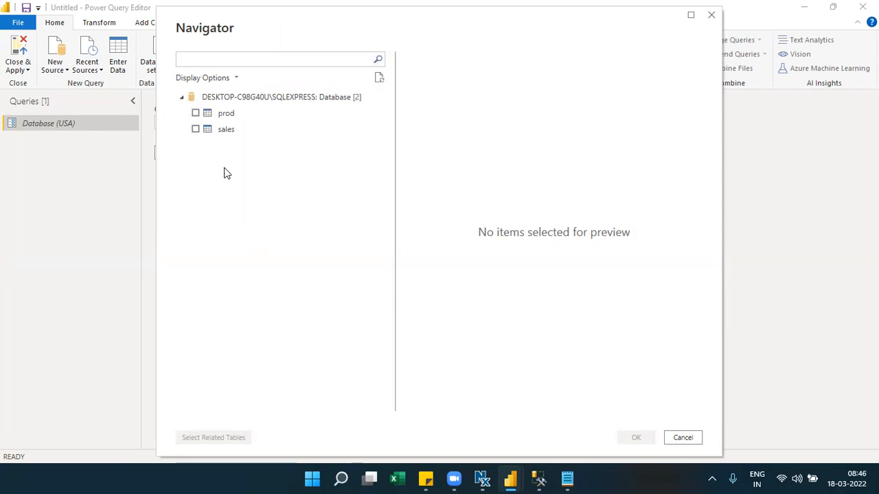
# - Select the sales table in Navigator and load it as a query
pyautogui.click(195, 130)
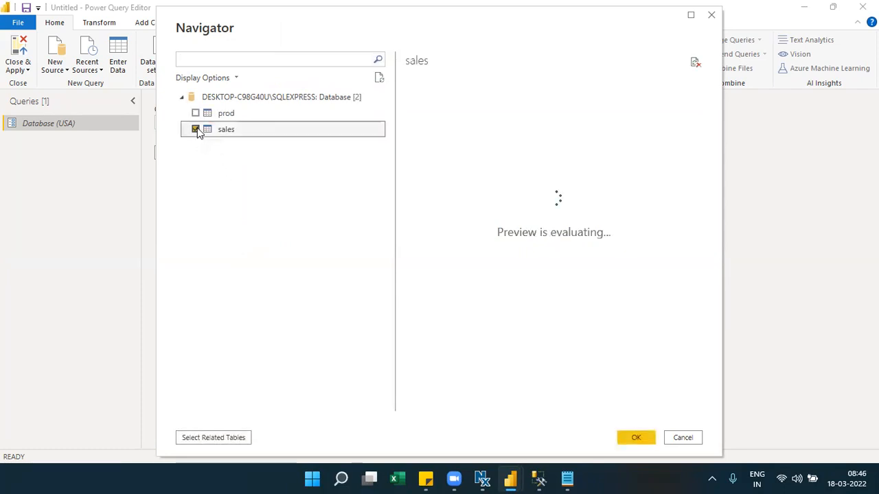
pyautogui.click(637, 437)
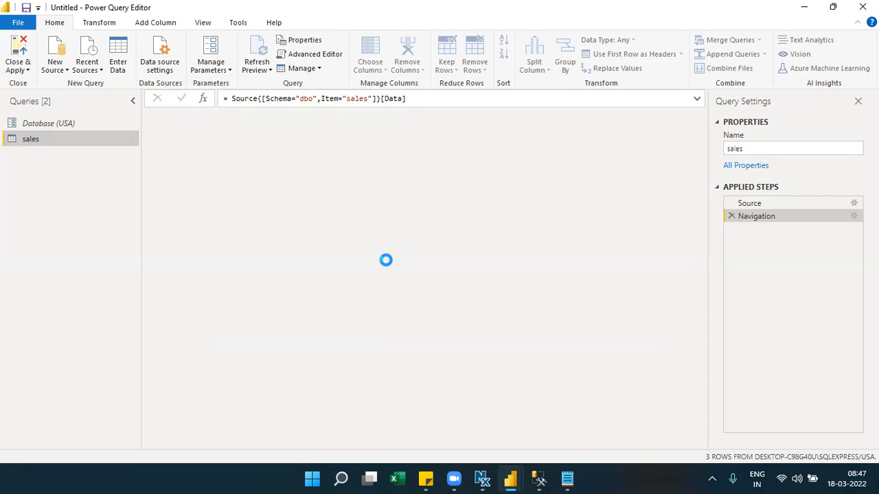
# - Inspect the sales query's server name and Database parameter in the Advanced Editor, then Close & Apply
pyautogui.click(320, 54)
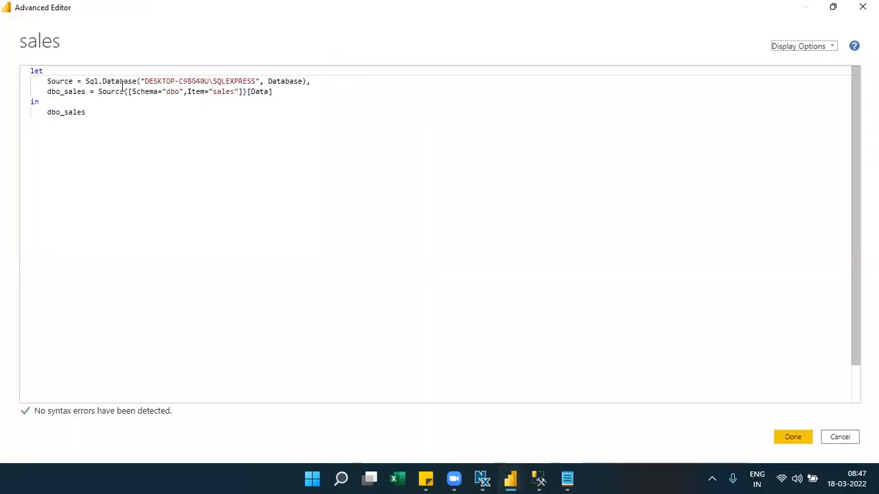
pyautogui.click(144, 81)
pyautogui.moveTo(145, 81); pyautogui.dragTo(256, 81)
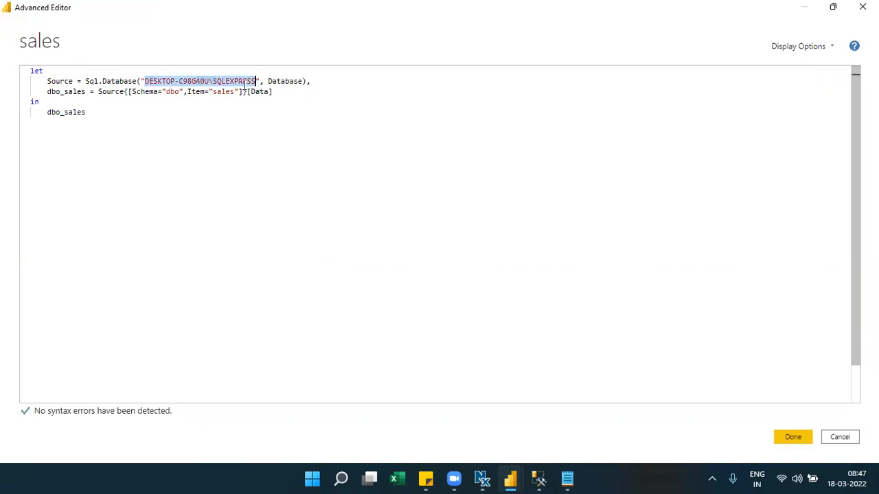
pyautogui.click(293, 81)
pyautogui.doubleClick(293, 81)
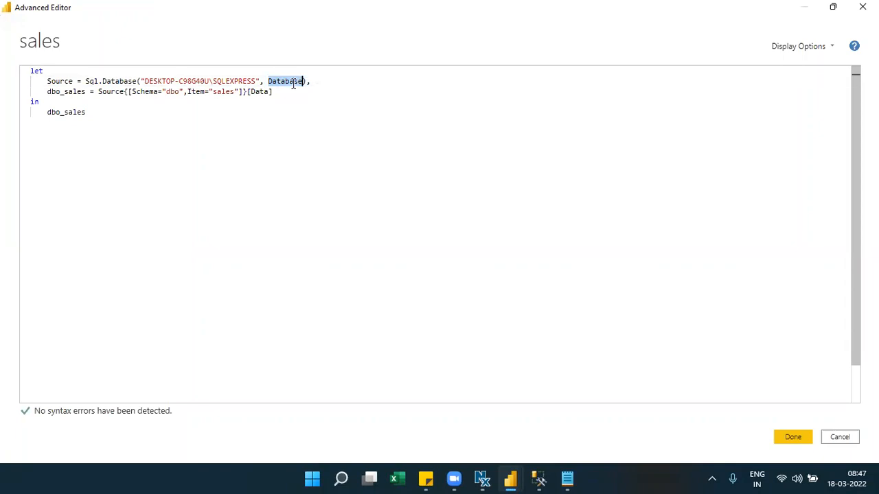
pyautogui.press('Down')
pyautogui.press('Down')
pyautogui.moveTo(295, 82)
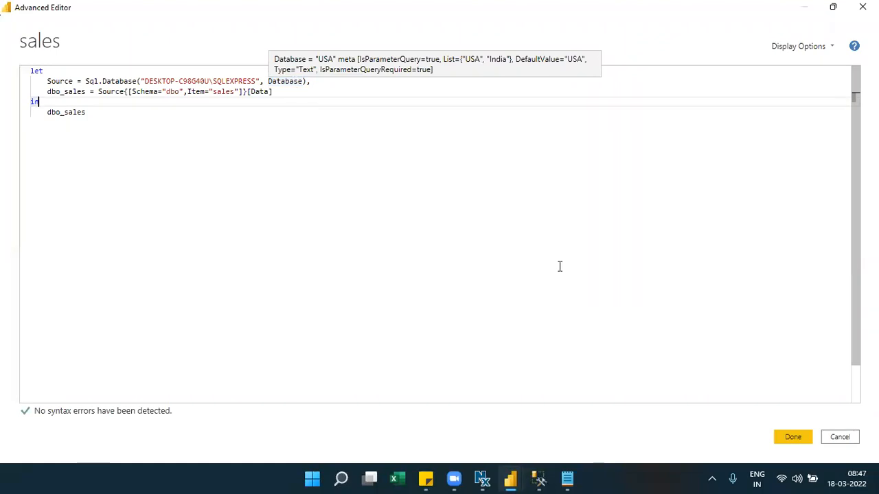
pyautogui.click(793, 437)
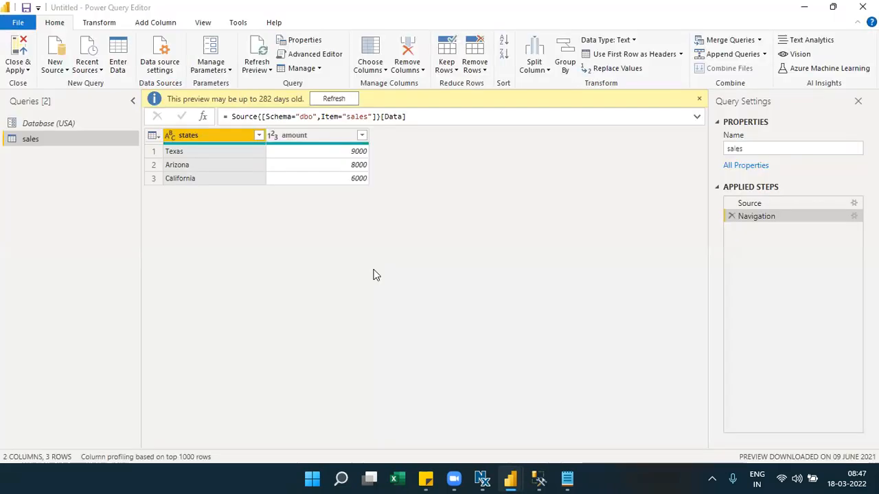
pyautogui.click(27, 70)
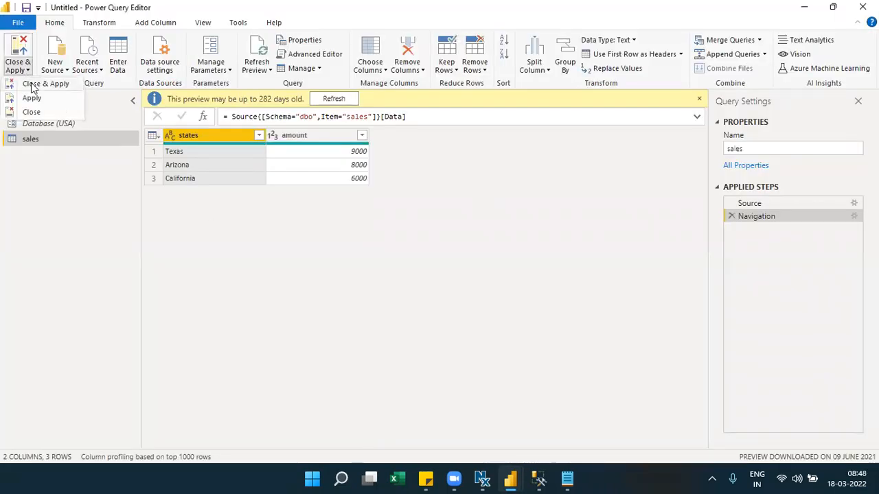
pyautogui.click(31, 85)
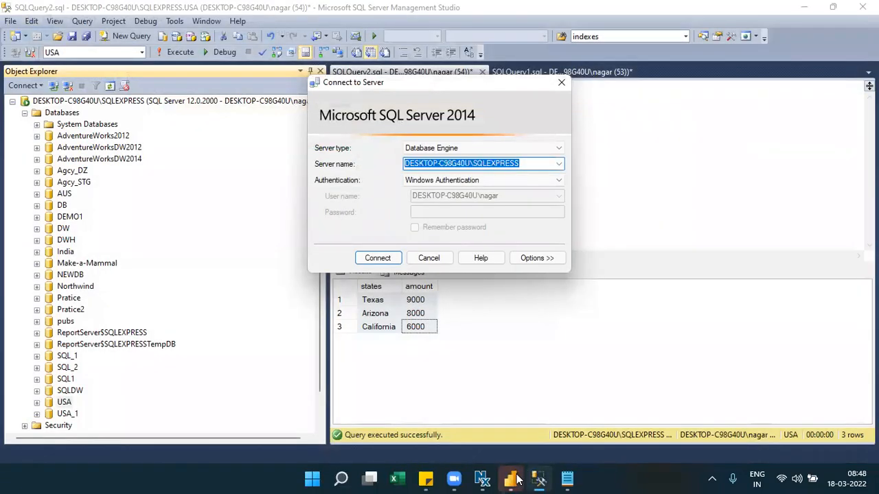
# - Bring Power BI Desktop back to the front from the taskbar
pyautogui.click(512, 479)
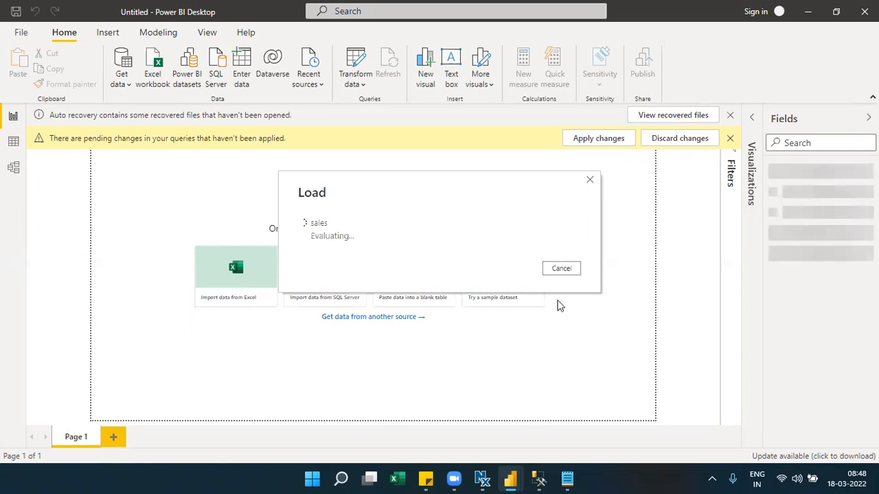
# - Below the Power BI Template note, add a new line reading 'Normal pbix---Manage Parameters---'
pyautogui.click(566, 477)
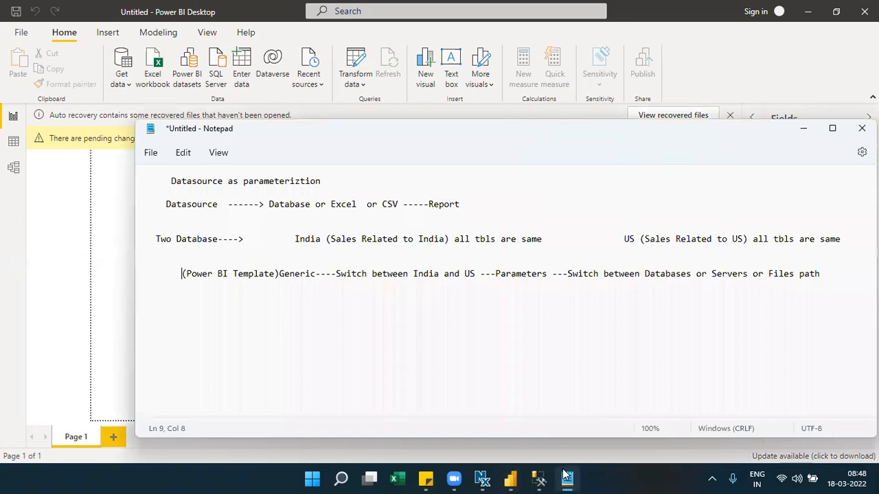
pyautogui.moveTo(476, 273); pyautogui.dragTo(414, 275)
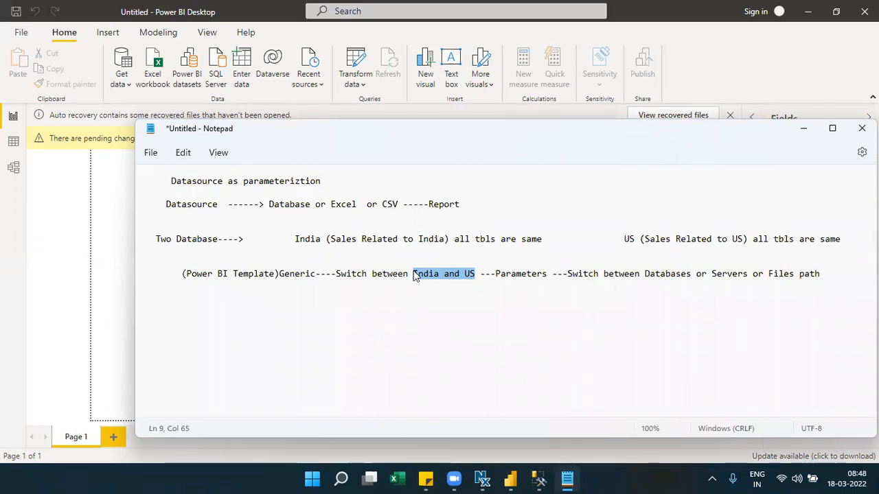
pyautogui.click(830, 274)
pyautogui.press('Return')
pyautogui.press('Return')
pyautogui.press('Return')
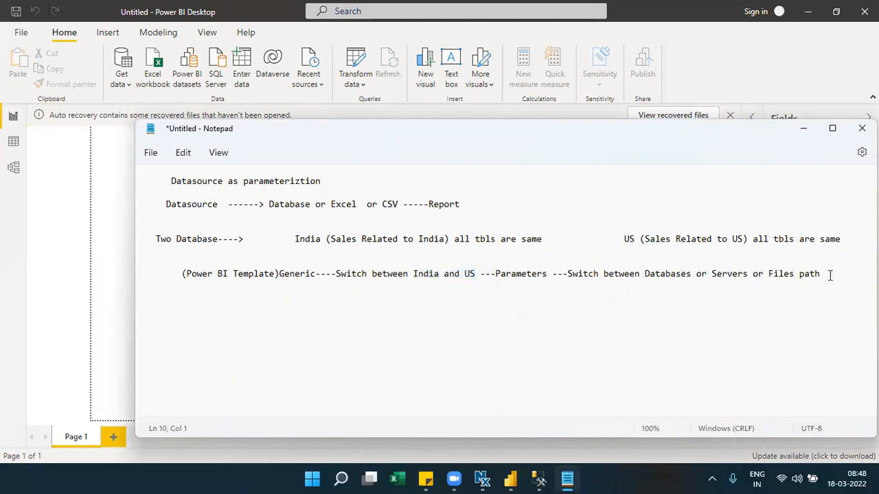
pyautogui.press('Return')
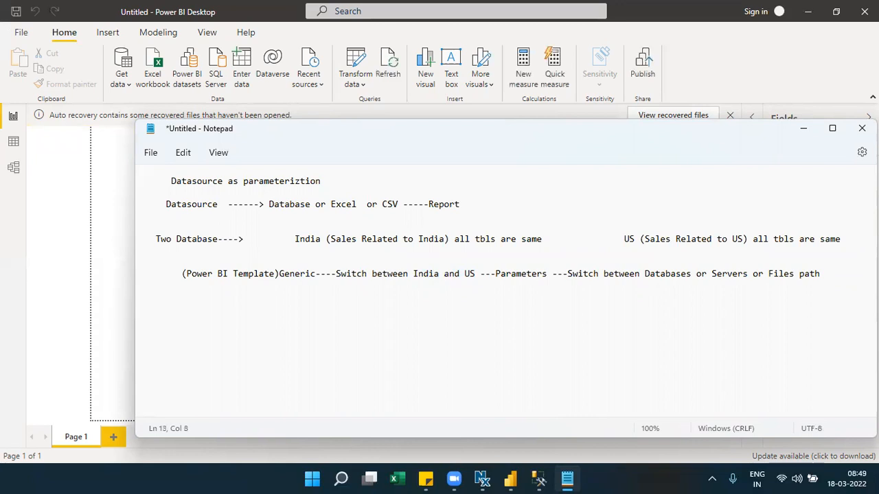
pyautogui.write('Normal pbix---Manage Para')
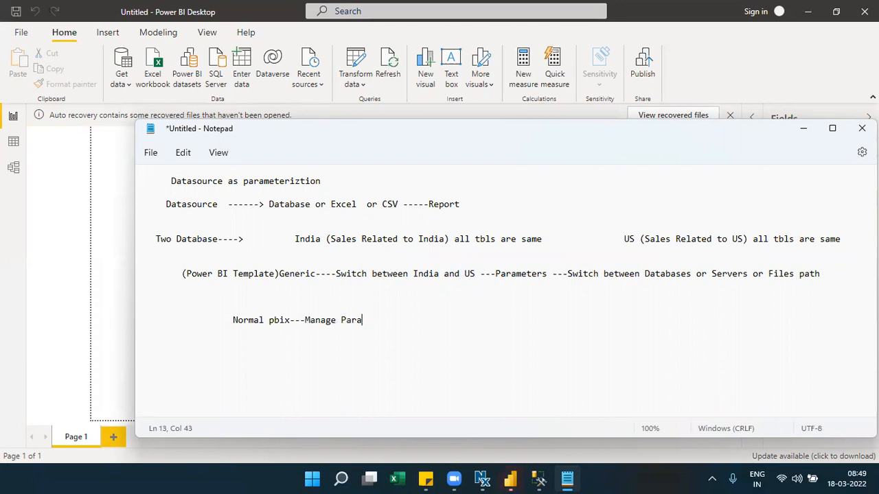
pyautogui.write('meters---')
# - Add a clustered column chart to the report page and enlarge it
pyautogui.click(802, 132)
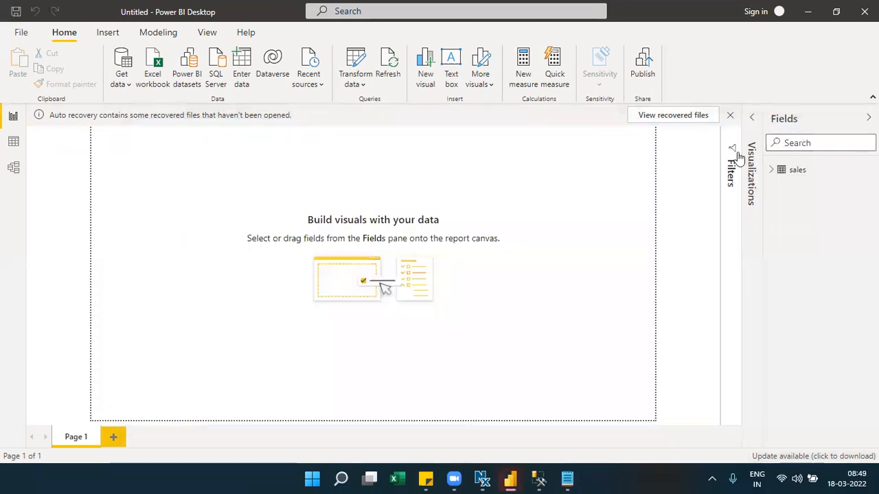
pyautogui.click(759, 144)
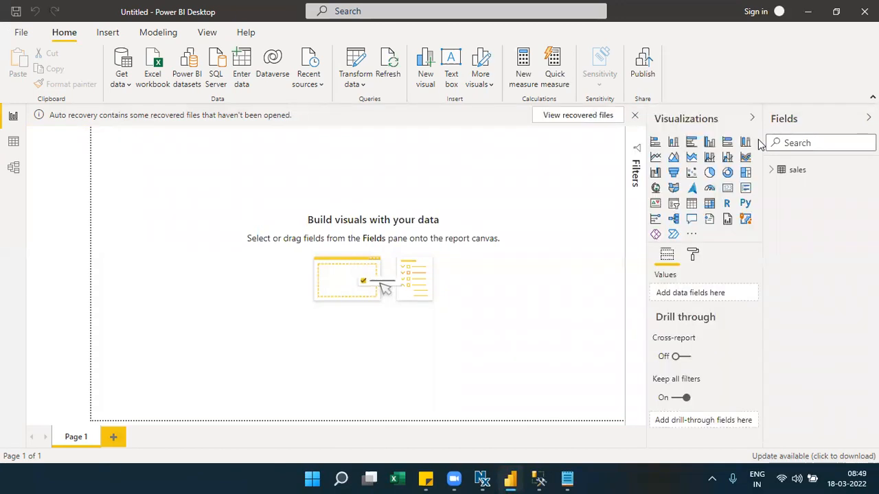
pyautogui.click(709, 145)
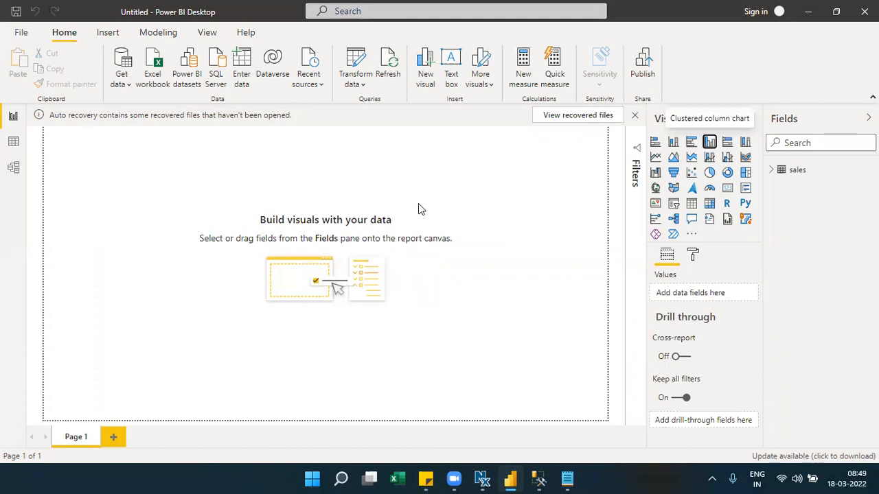
pyautogui.moveTo(133, 209); pyautogui.dragTo(335, 299)
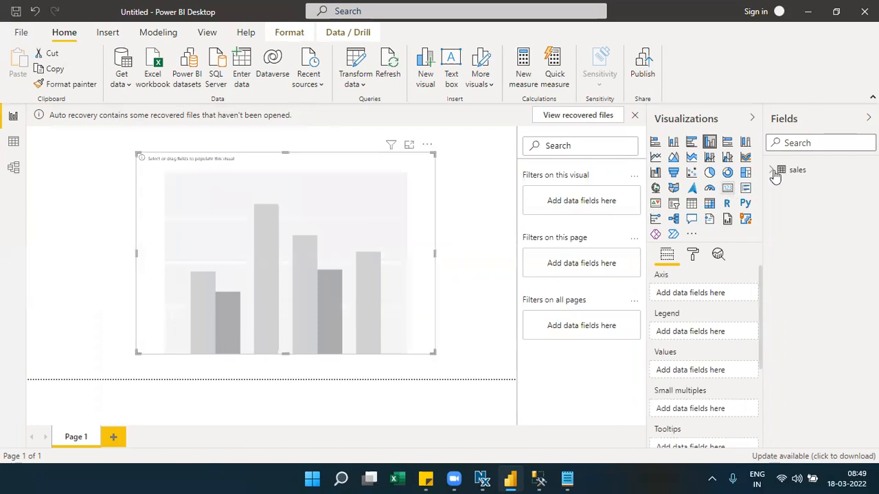
# - Plot amount by states from the sales table and widen the chart
pyautogui.click(799, 170)
pyautogui.click(807, 200)
pyautogui.moveTo(823, 185); pyautogui.dragTo(714, 379)
pyautogui.moveTo(136, 351); pyautogui.dragTo(55, 367)
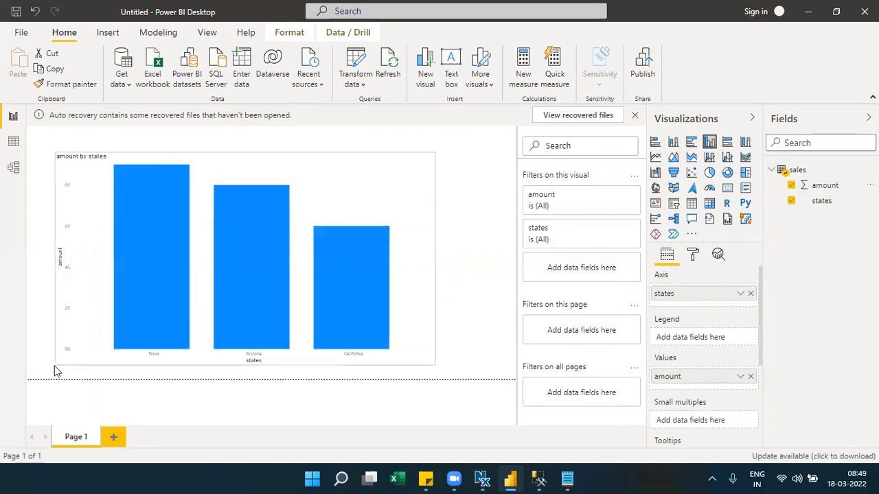
pyautogui.moveTo(430, 366); pyautogui.dragTo(483, 365)
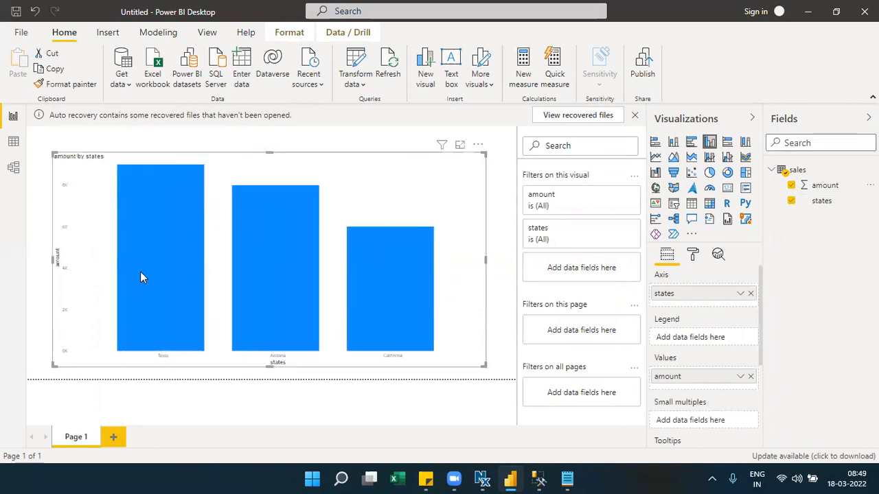
# - Use Transform data > Edit parameters to set Database to India and confirm
pyautogui.moveTo(370, 282)
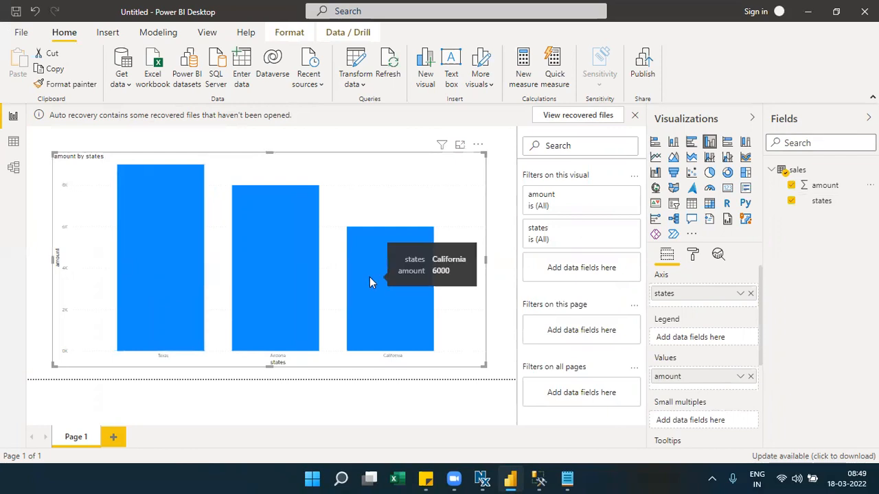
pyautogui.click(361, 82)
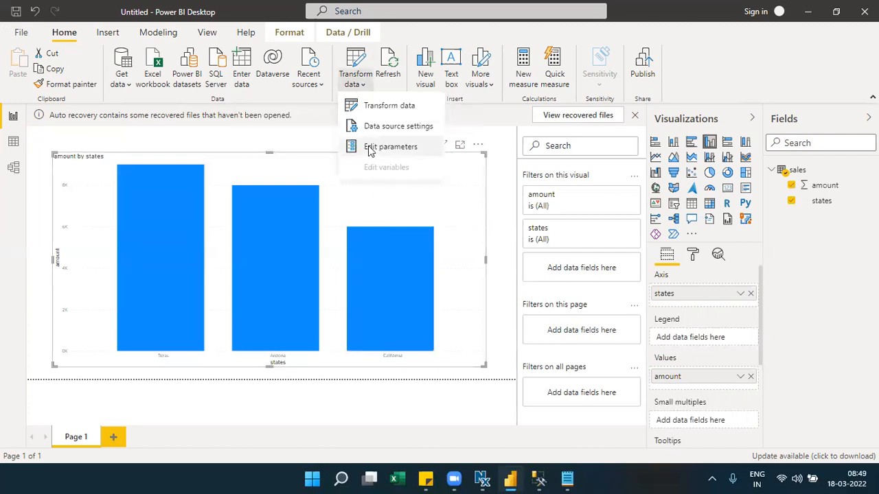
pyautogui.click(388, 147)
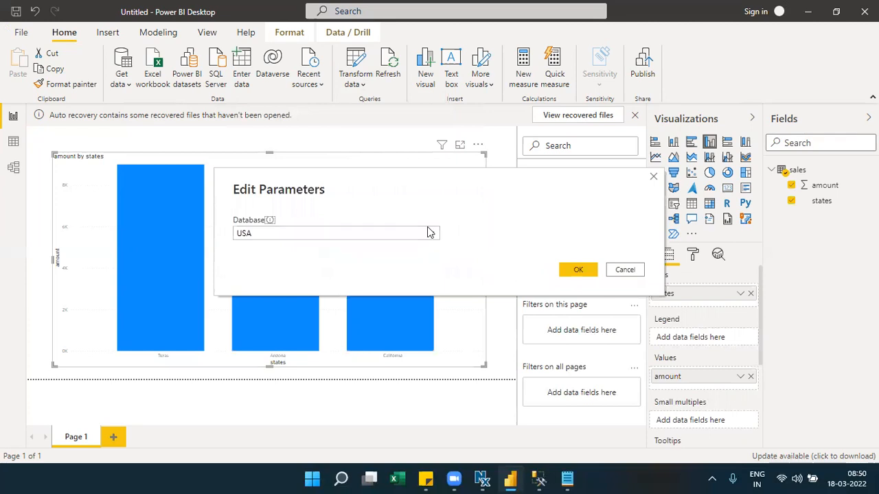
pyautogui.click(433, 236)
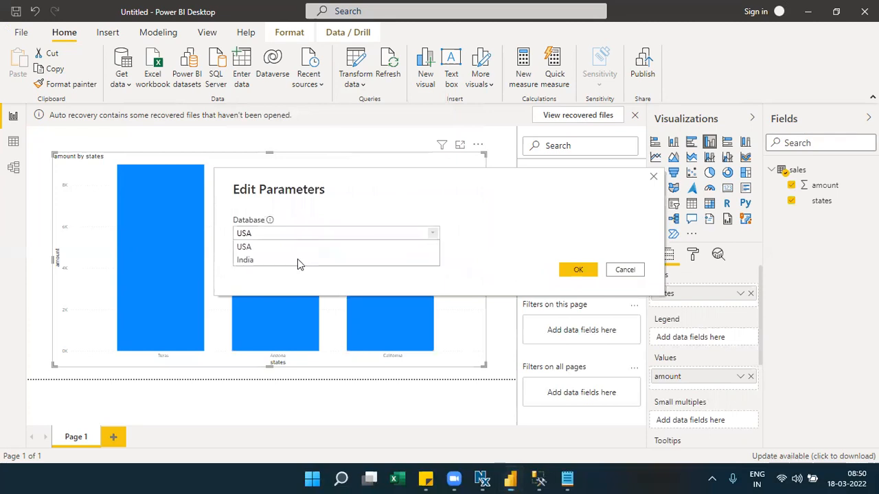
pyautogui.click(297, 259)
pyautogui.moveTo(272, 226)
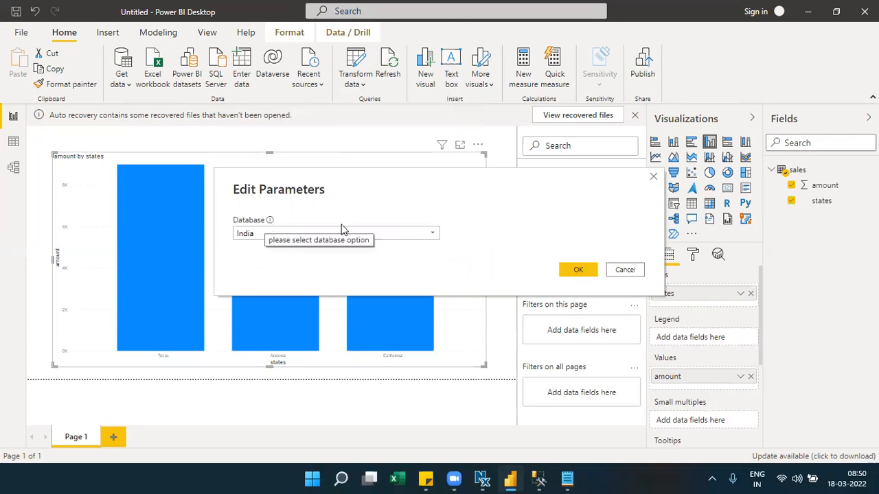
pyautogui.click(577, 272)
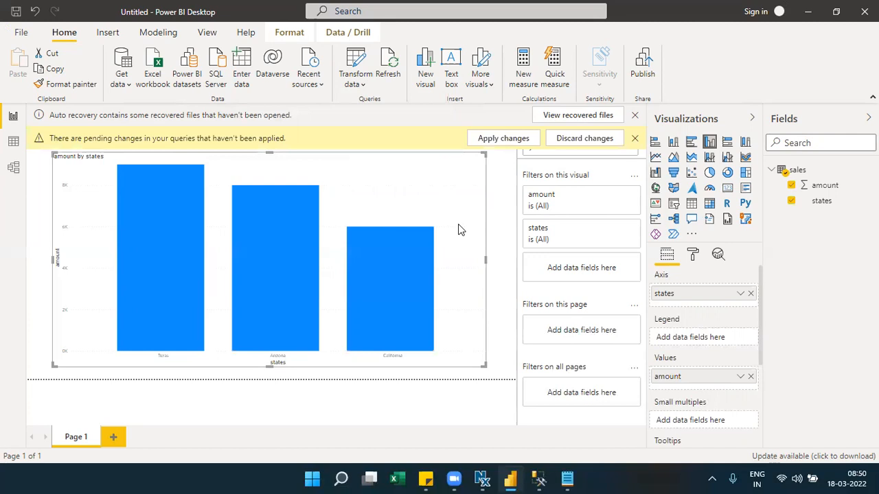
# - Apply the pending change and check the India bars: Andhrapradesh 9000, TG 8000, MP 6000
pyautogui.click(502, 141)
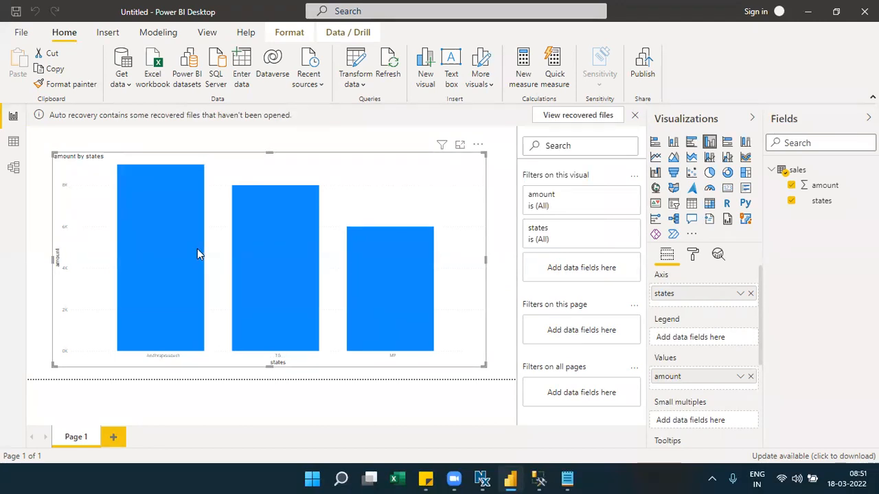
pyautogui.moveTo(277, 265)
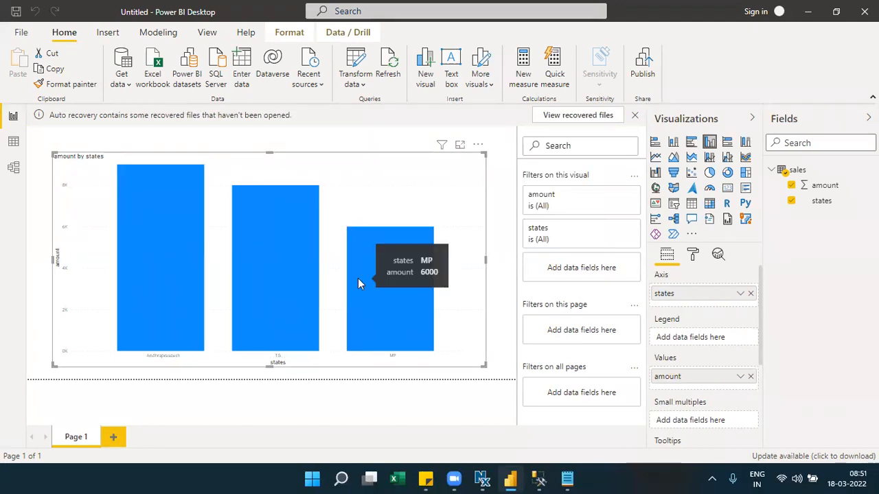
pyautogui.moveTo(140, 252)
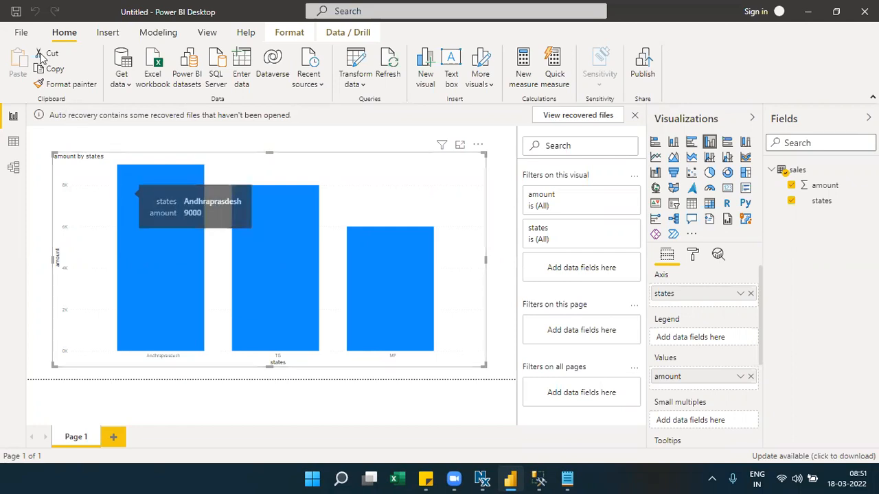
# - Dismiss the earlier prompt and open Export a template via File > Export > Power BI template
pyautogui.click(26, 34)
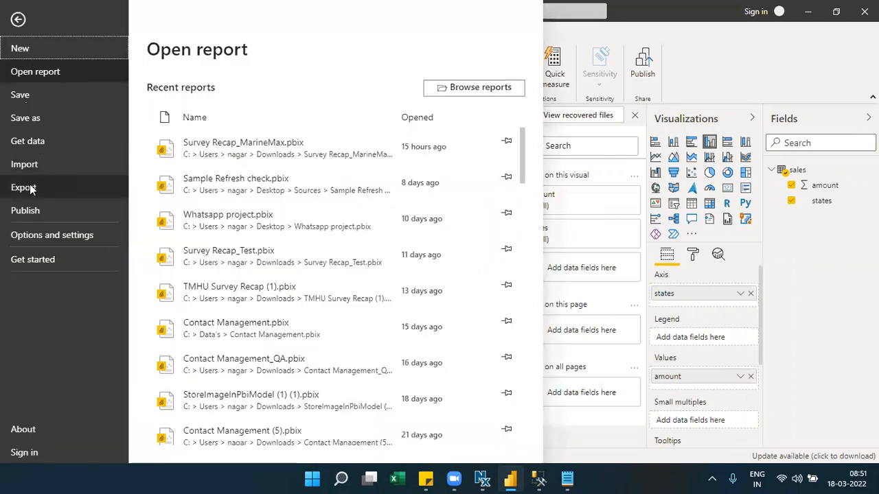
pyautogui.click(211, 92)
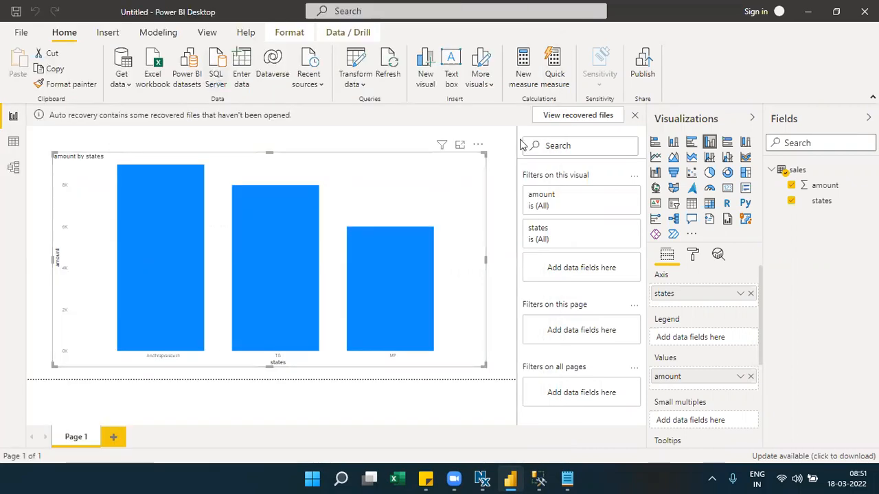
pyautogui.click(589, 160)
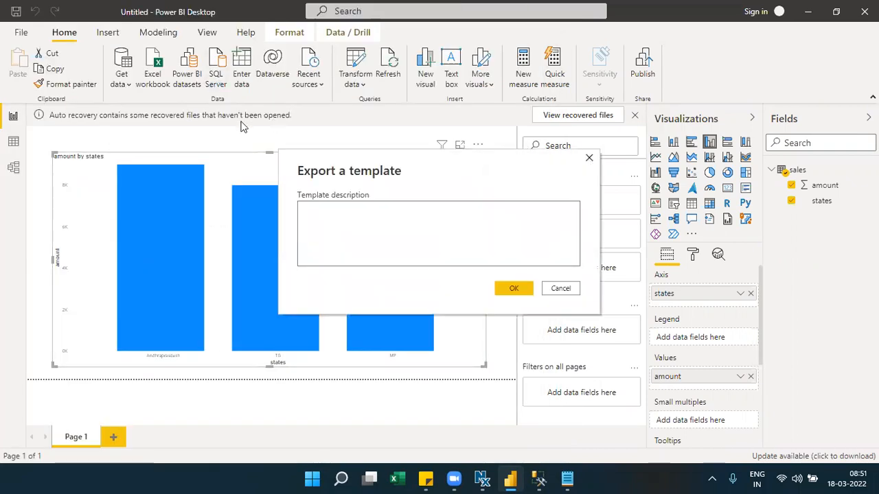
pyautogui.click(21, 33)
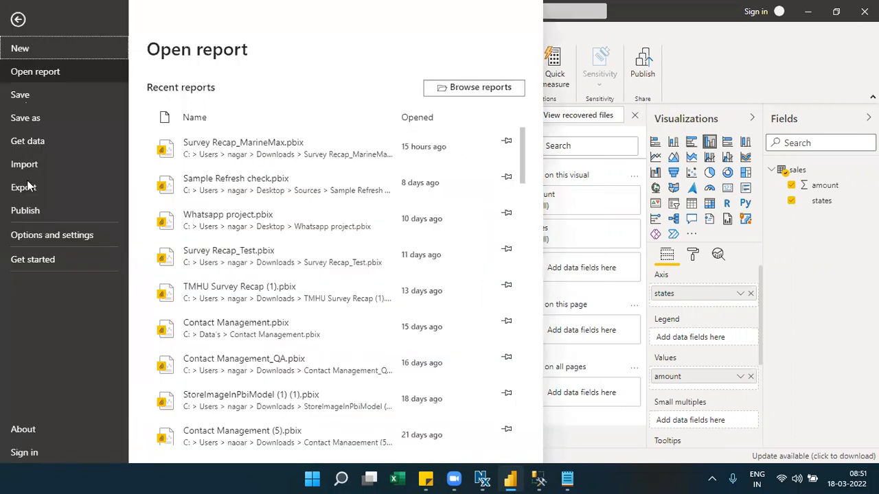
pyautogui.click(28, 185)
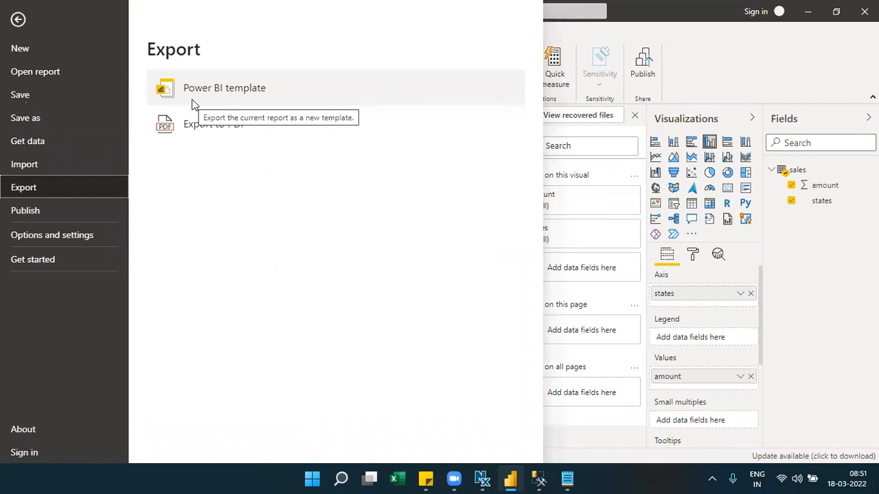
pyautogui.click(210, 91)
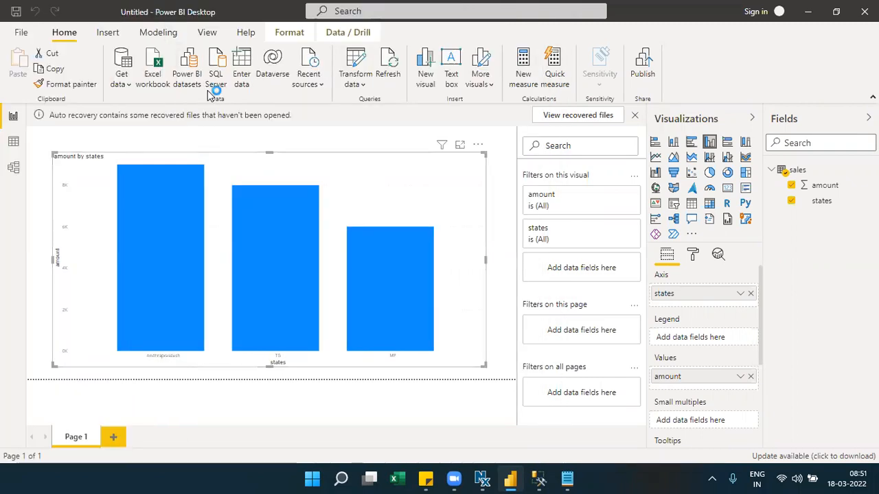
pyautogui.click(379, 212)
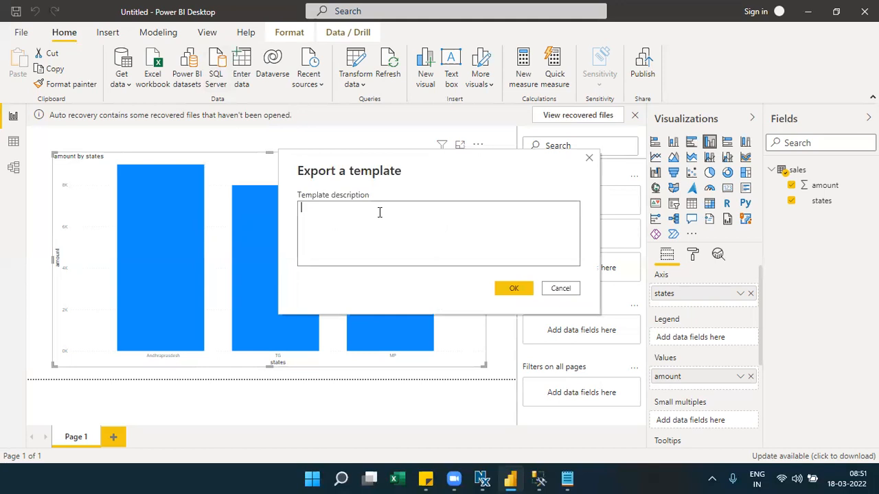
# - Enter the description 'please use this template and select database option', correcting the 'databasd' typo
pyautogui.write('please use this template and select databasd')
pyautogui.press('BackSpace')
pyautogui.press('BackSpace')
pyautogui.write('e option')
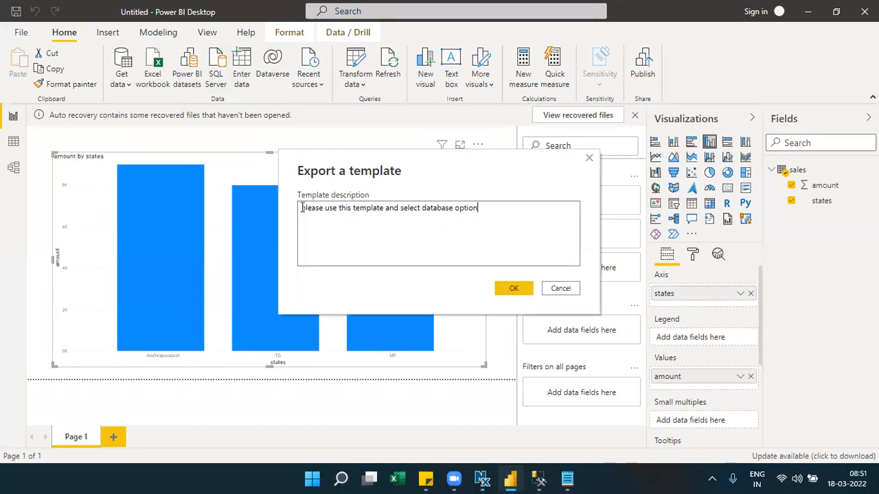
pyautogui.moveTo(302, 208); pyautogui.dragTo(465, 212)
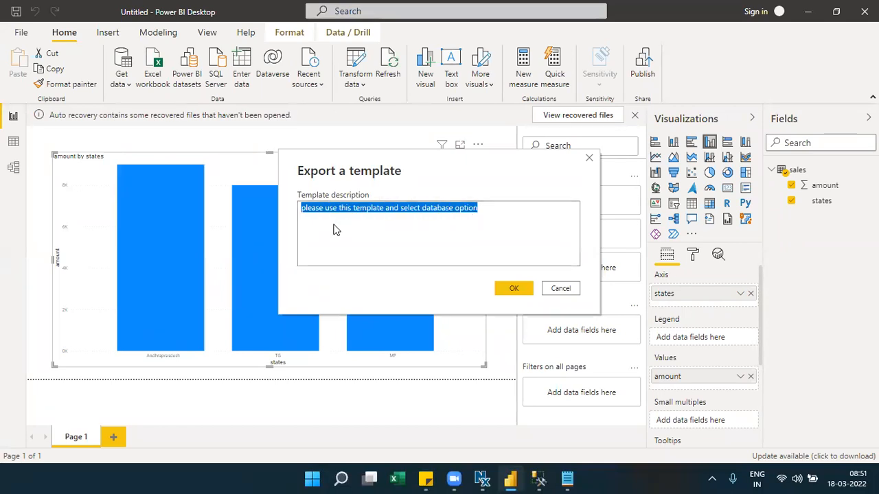
pyautogui.click(312, 213)
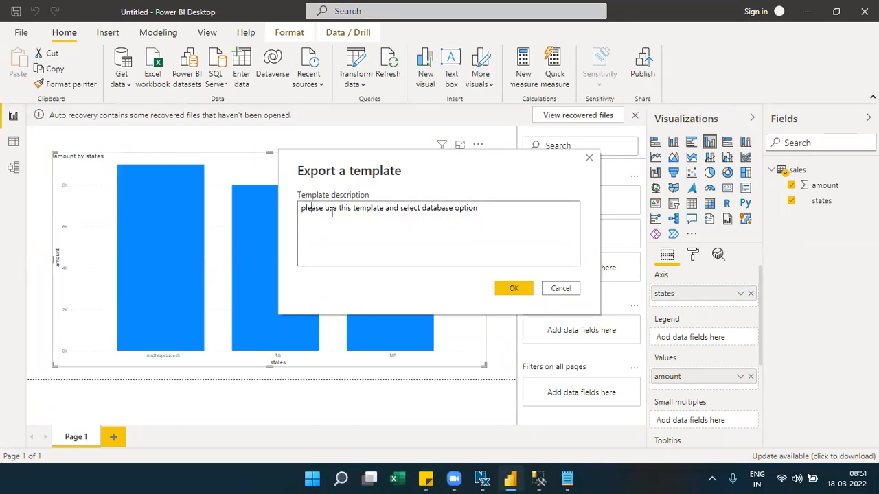
pyautogui.moveTo(383, 208); pyautogui.dragTo(513, 206)
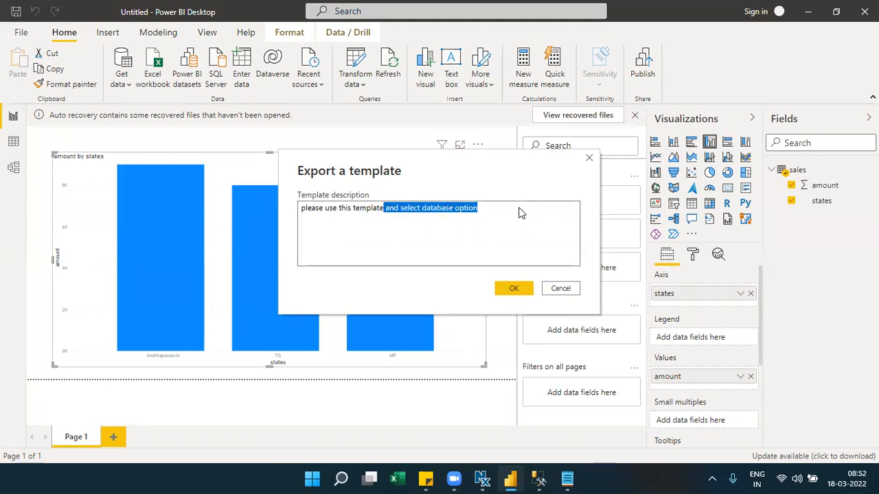
pyautogui.click(520, 209)
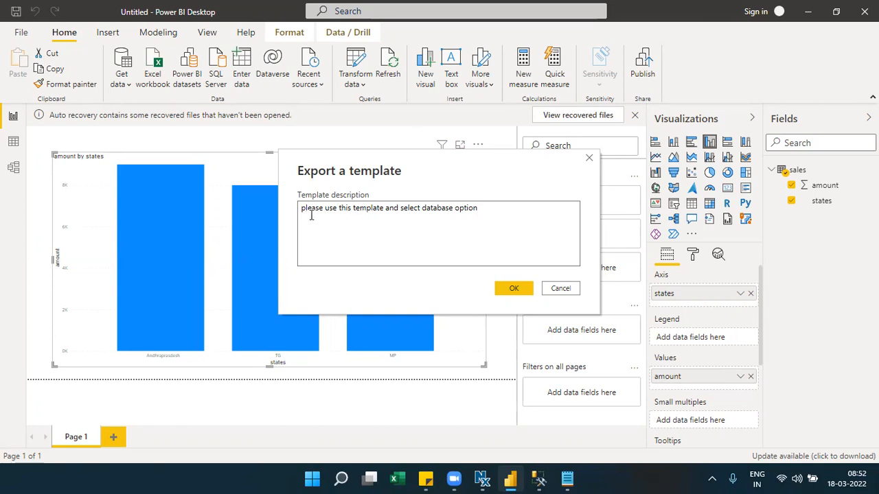
# - Capitalise the description's first letter to 'Please' and confirm the template description
pyautogui.moveTo(302, 209); pyautogui.dragTo(460, 218)
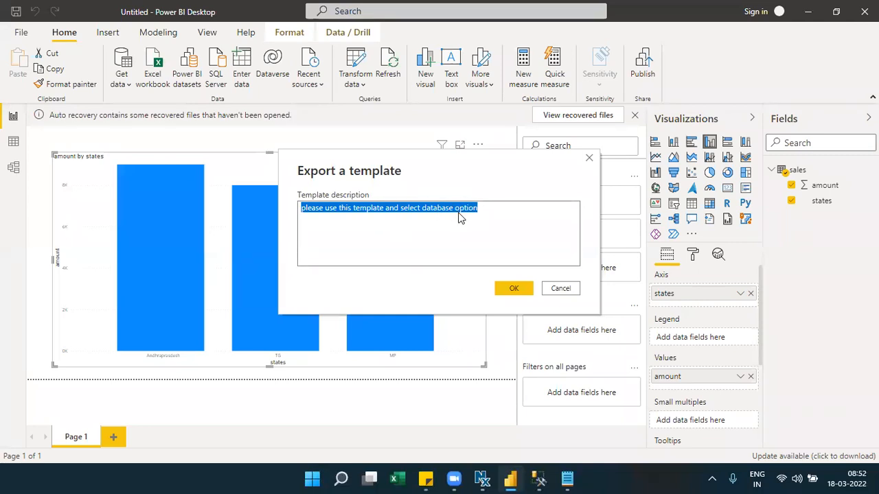
pyautogui.click(490, 217)
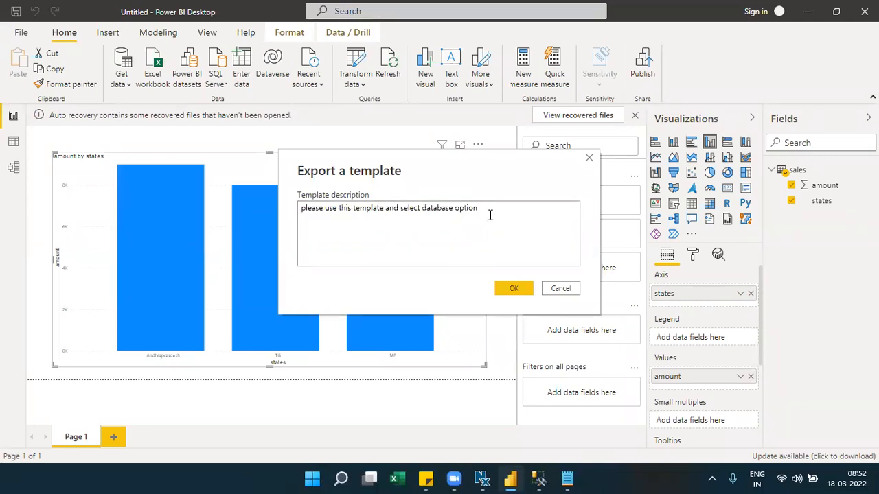
pyautogui.click(303, 208)
pyautogui.press('Delete')
pyautogui.write('P')
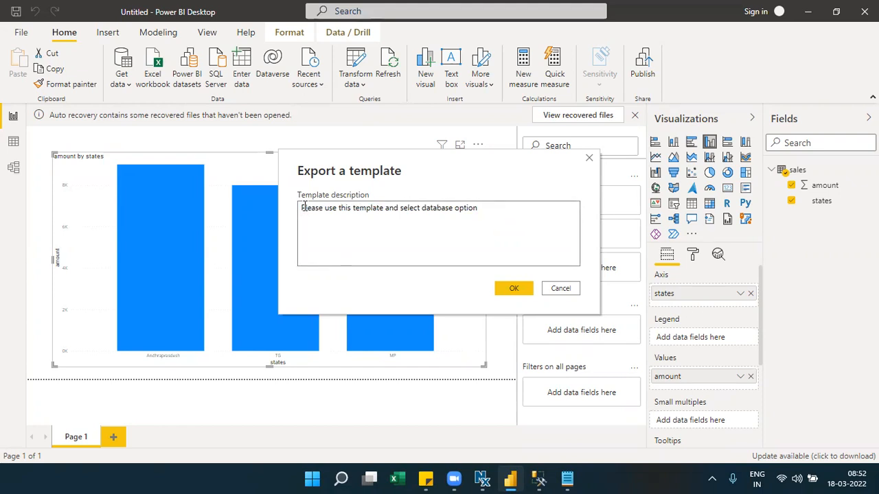
pyautogui.click(516, 291)
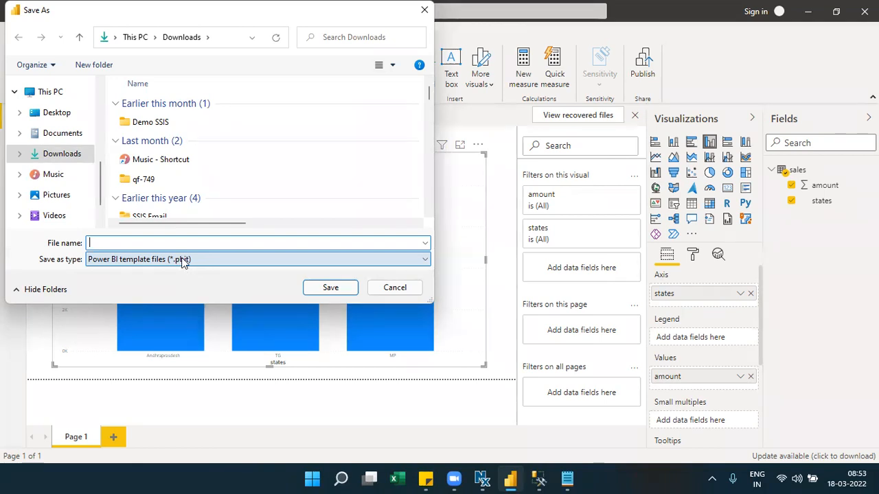
# - Save the template as 'Power BI template' (.pbit) in the Downloads folder
pyautogui.write('Pow')
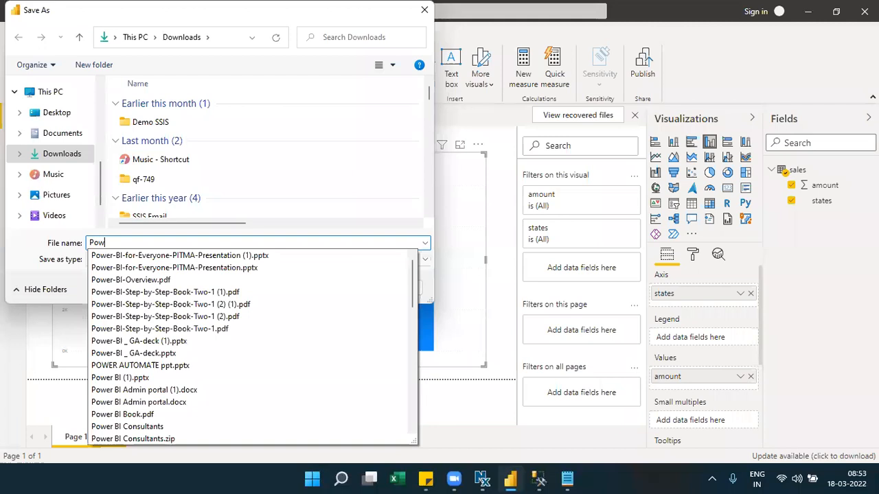
pyautogui.write('er BI R')
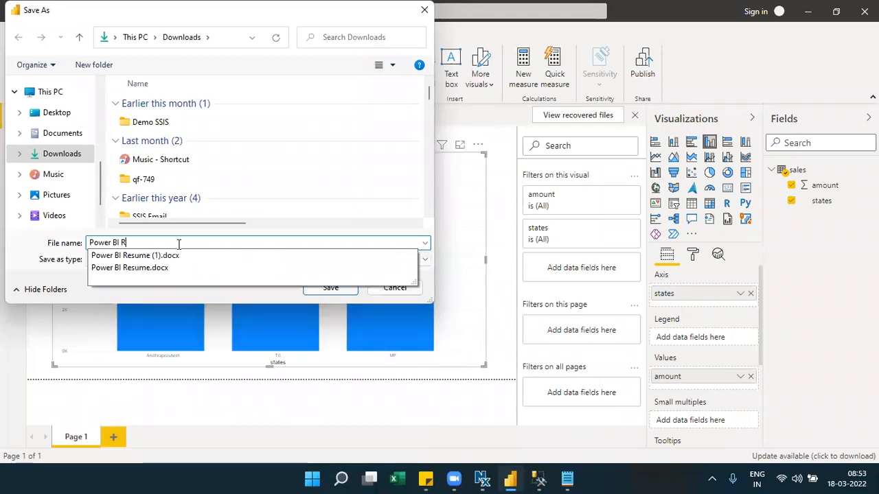
pyautogui.press('BackSpace')
pyautogui.write('te')
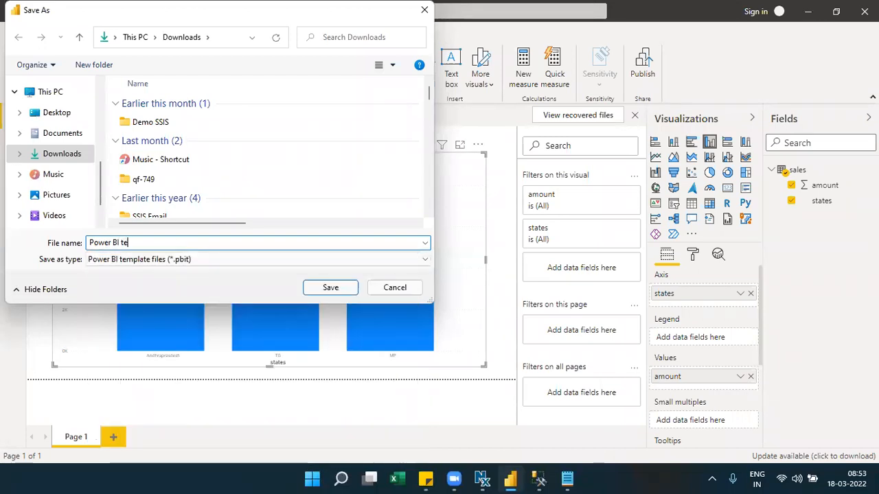
pyautogui.write('mplate')
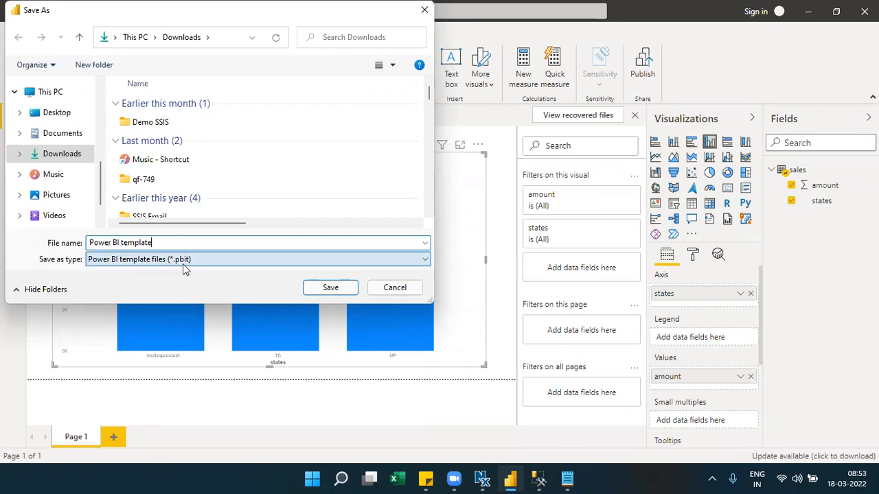
pyautogui.click(339, 290)
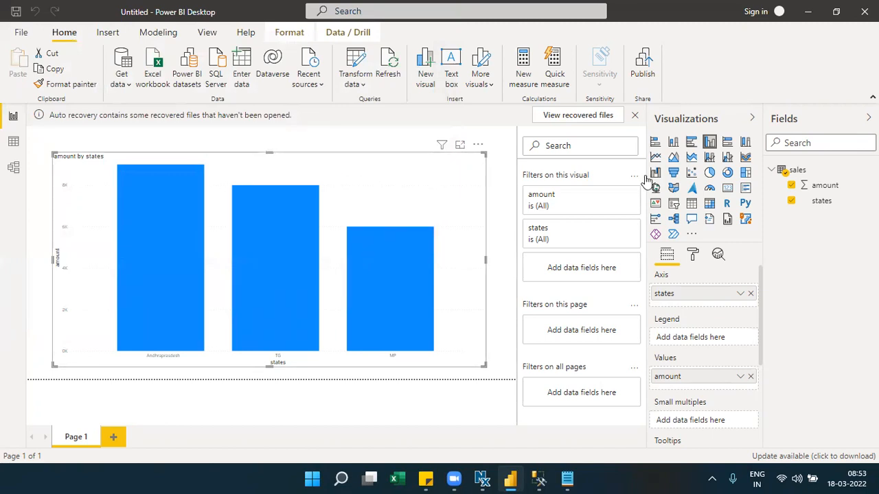
# - Close Power BI without saving, keep recovered files for later, and show the Windows desktop
pyautogui.click(864, 11)
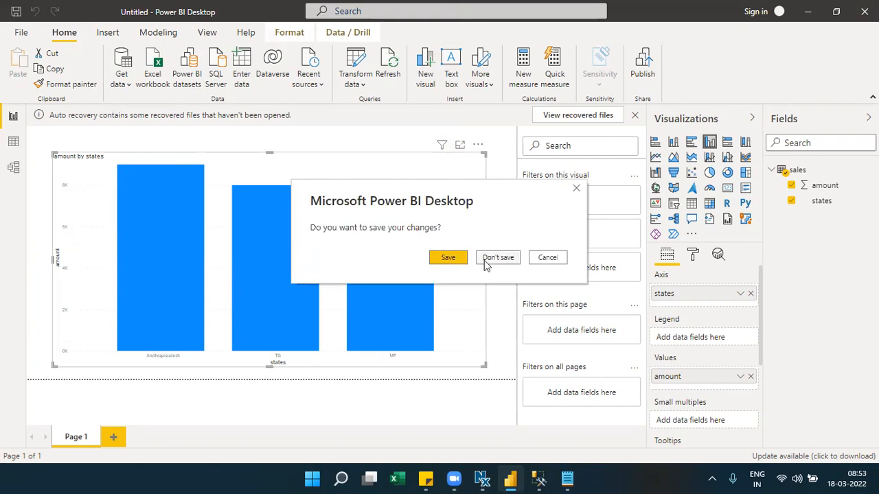
pyautogui.click(485, 263)
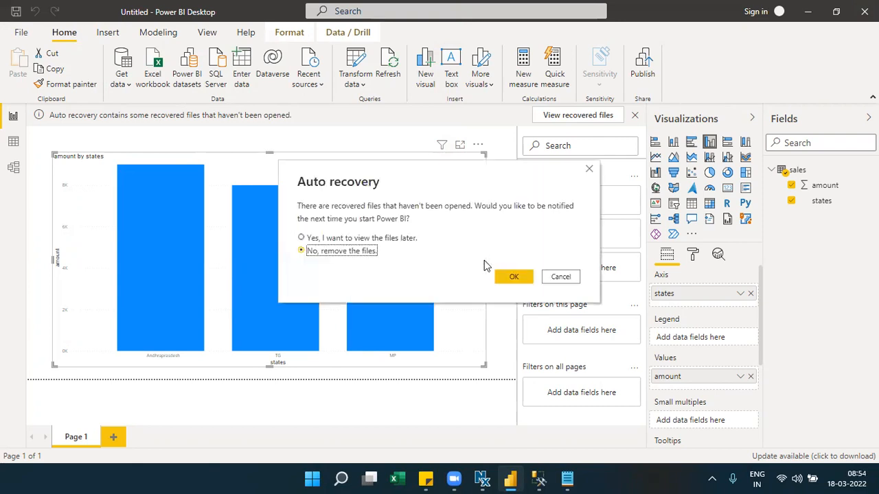
pyautogui.click(302, 238)
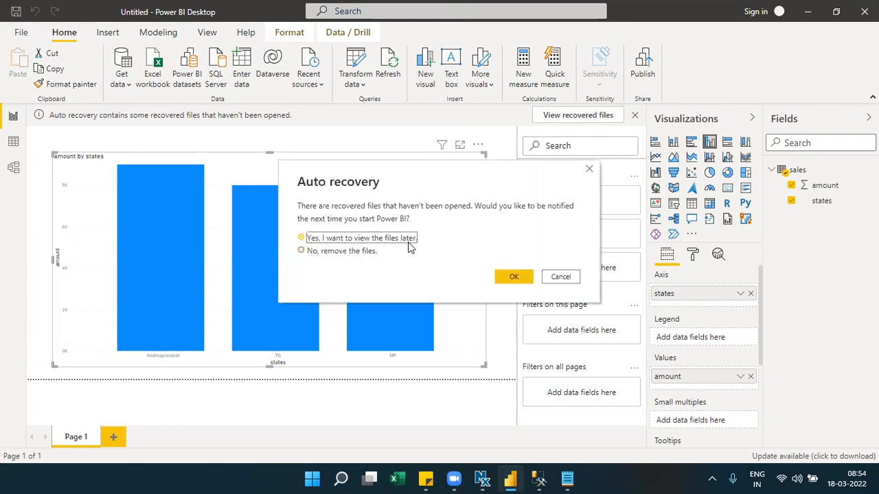
pyautogui.click(511, 277)
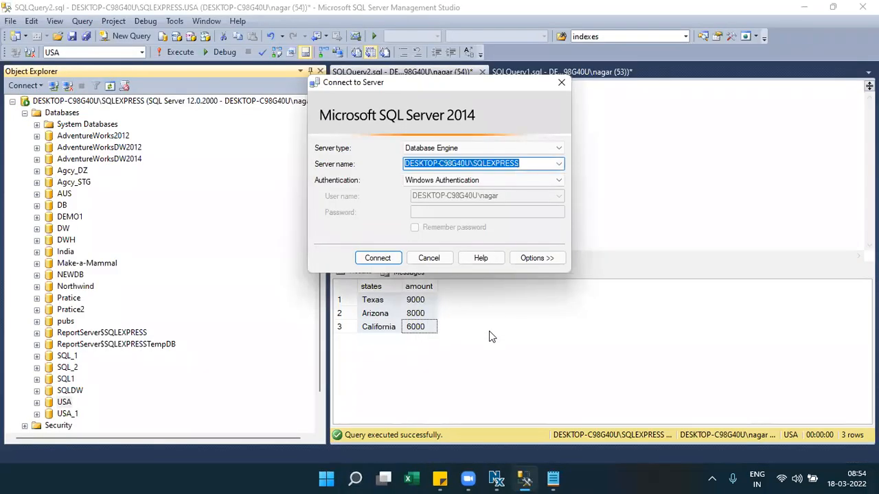
pyautogui.click(877, 481)
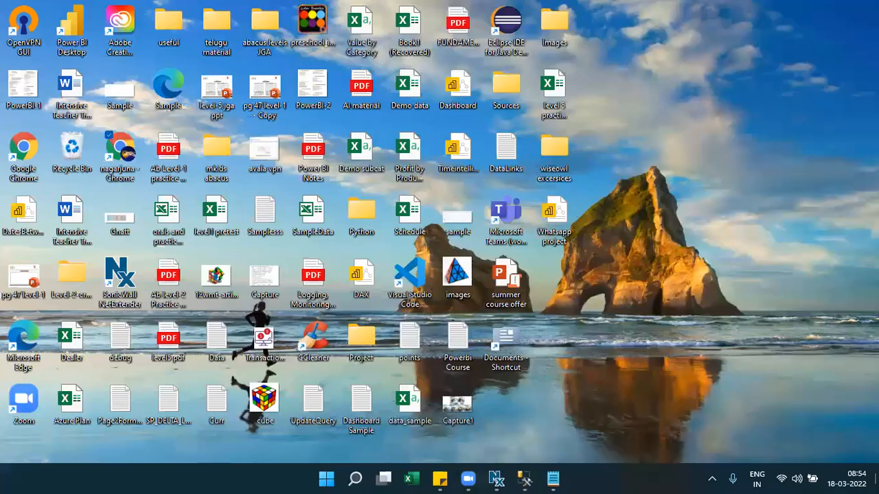
# - Locate the saved Power BI template file in Downloads, then dismiss SSMS's Connect to Server prompt
pyautogui.click(507, 100)
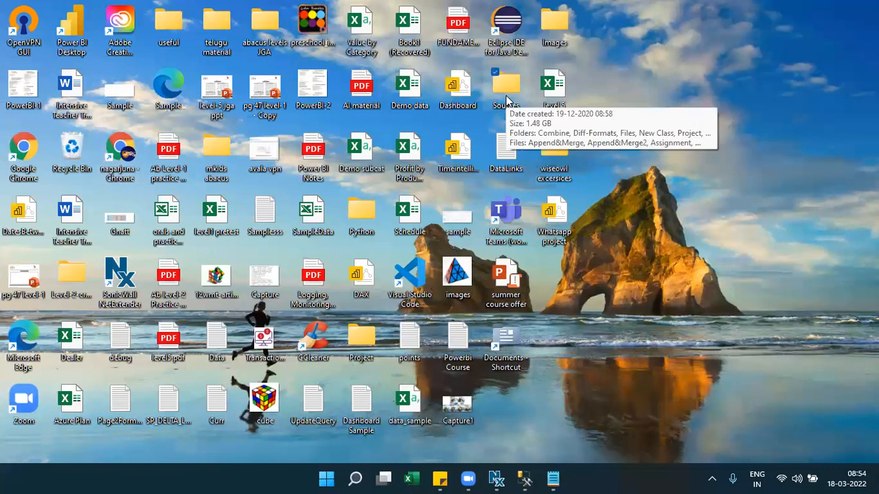
pyautogui.doubleClick(507, 100)
pyautogui.click(46, 145)
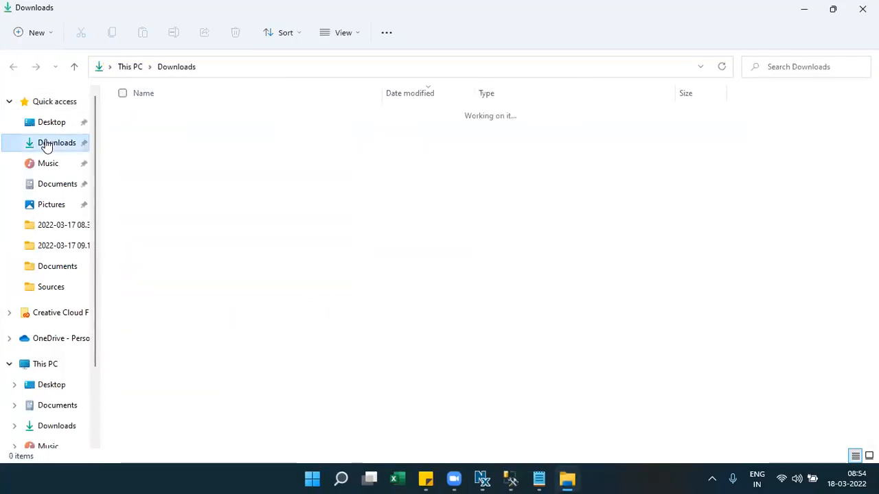
pyautogui.click(133, 137)
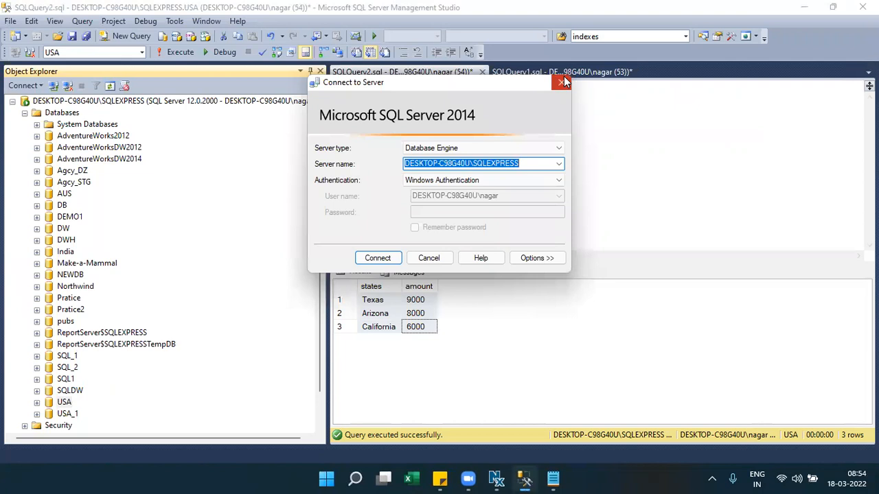
pyautogui.click(561, 82)
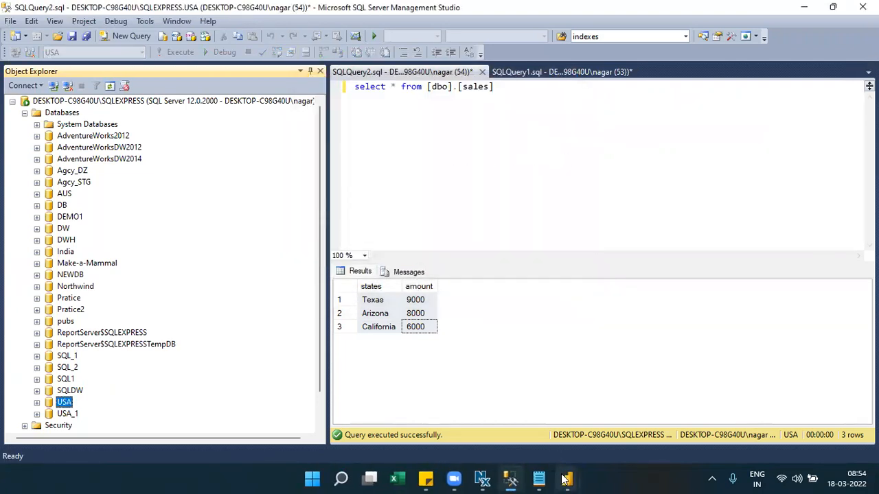
# - Load the Power BI template with the Database parameter changed from USA to India
pyautogui.moveTo(567, 478)
pyautogui.click(622, 439)
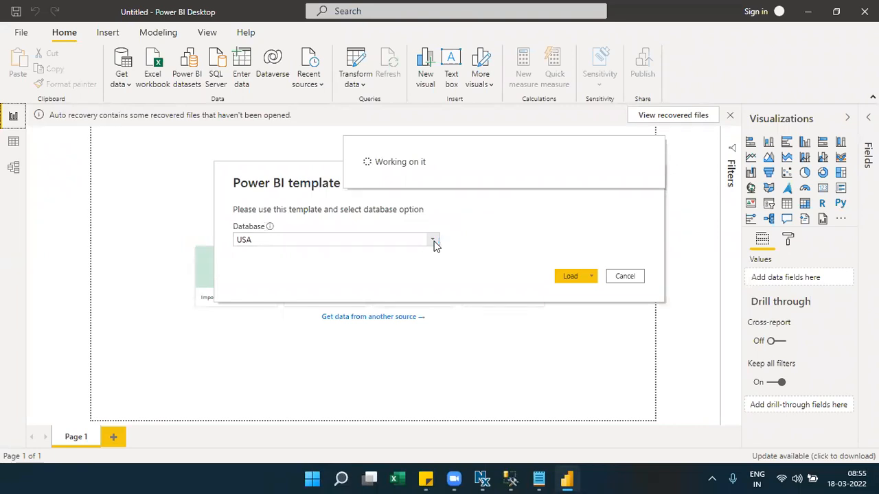
pyautogui.click(434, 242)
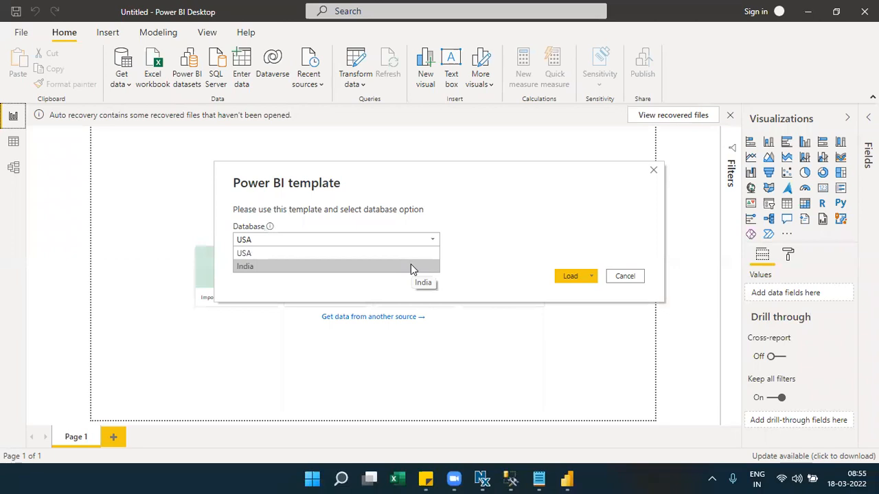
pyautogui.click(411, 265)
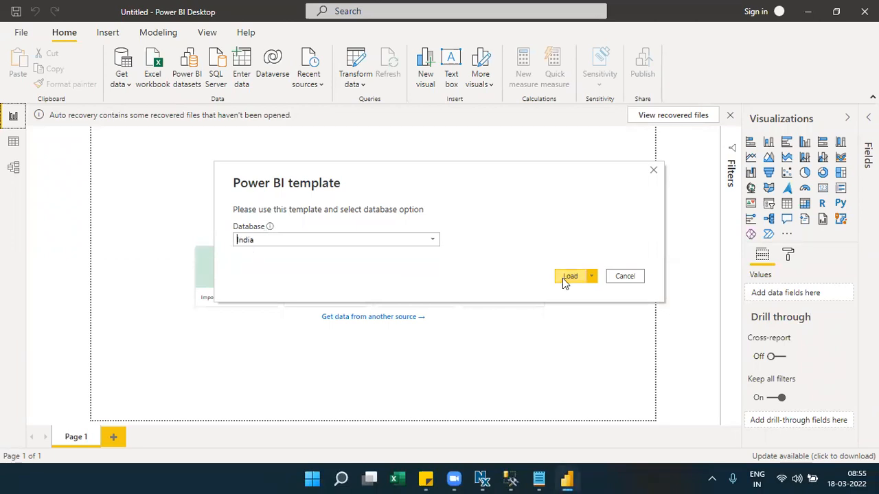
pyautogui.click(568, 276)
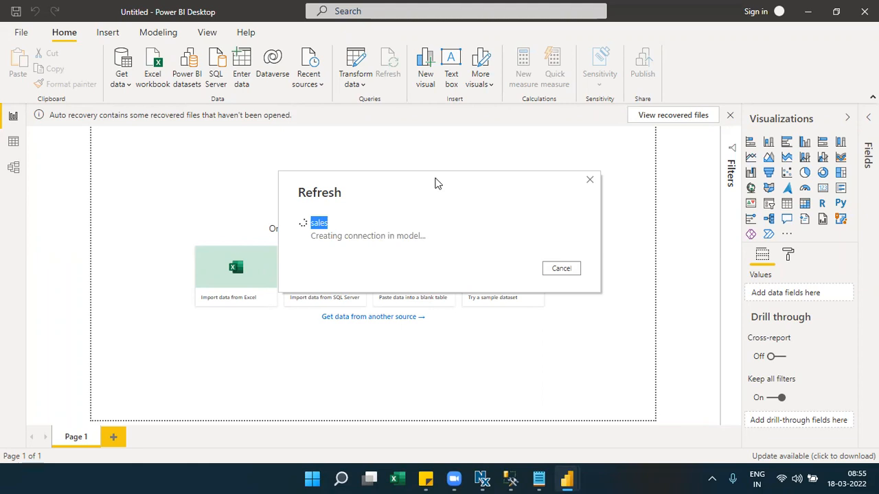
# - Let the India data finish refreshing and check the Andhrapradesh, TG and MP bars
pyautogui.moveTo(439, 183); pyautogui.dragTo(428, 142)
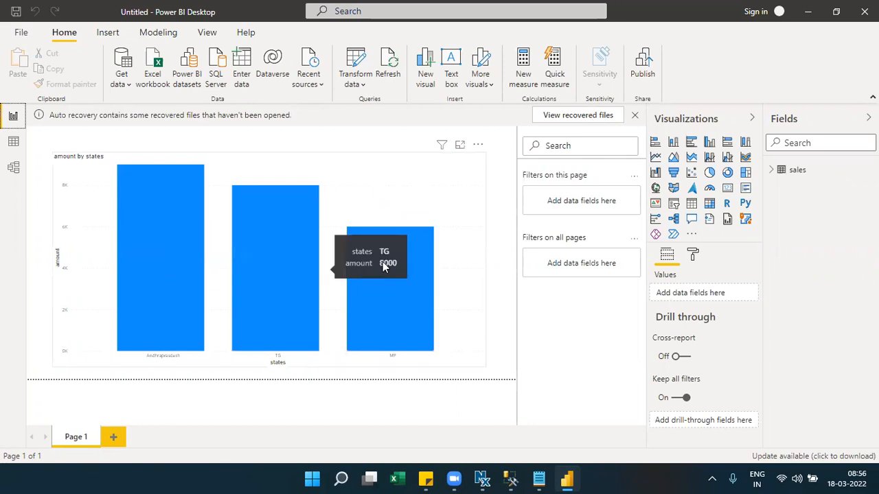
pyautogui.moveTo(423, 267)
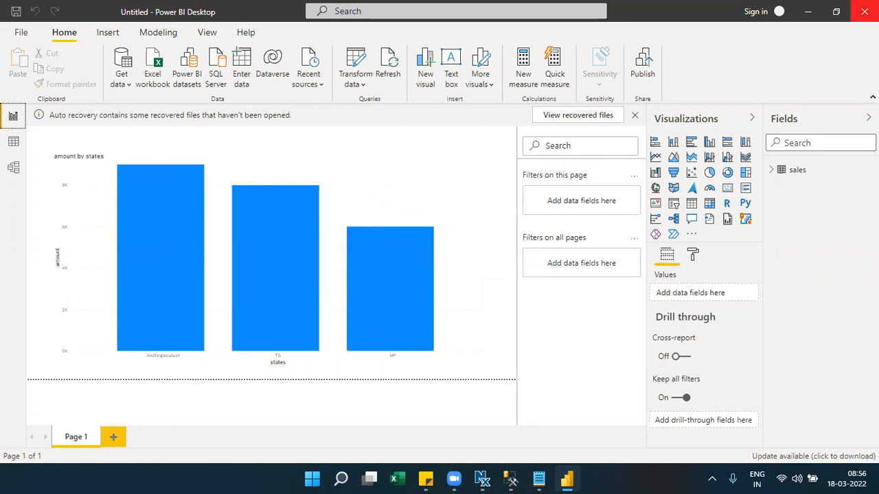
# - Dismiss the close, Don't save and auto-recovery prompts, then collapse the Visualizations pane
pyautogui.click(865, 11)
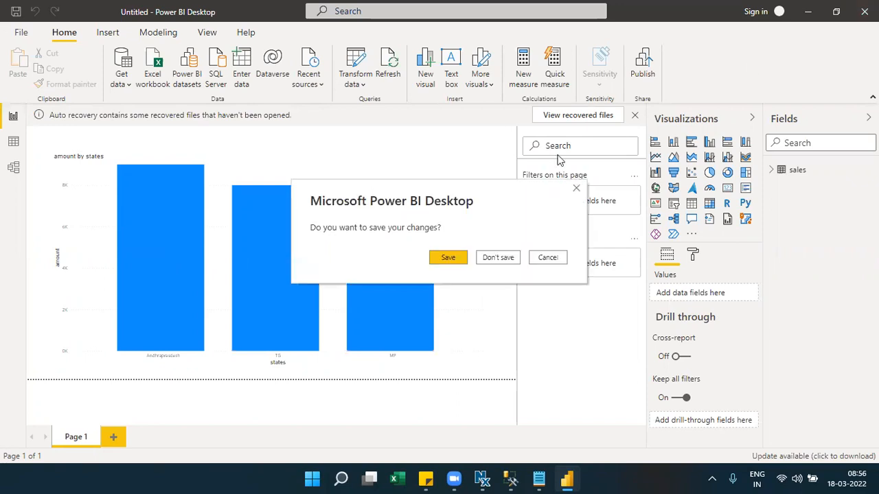
pyautogui.click(492, 262)
pyautogui.click(395, 240)
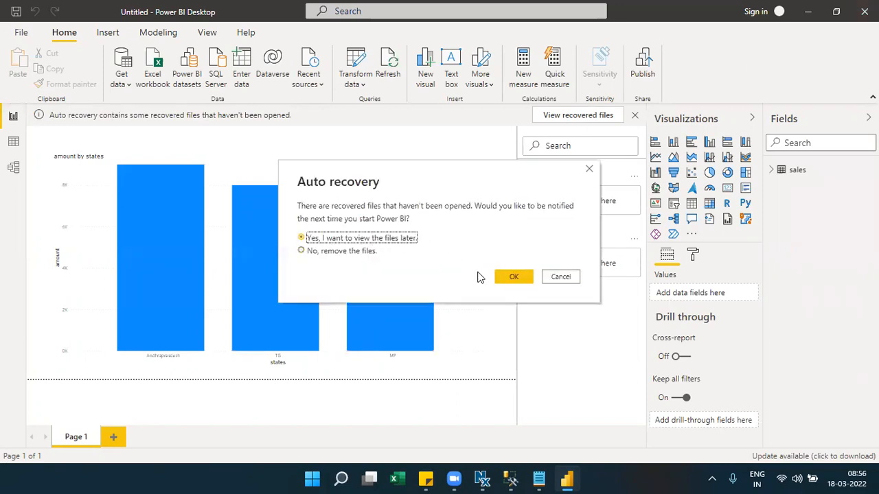
pyautogui.click(558, 277)
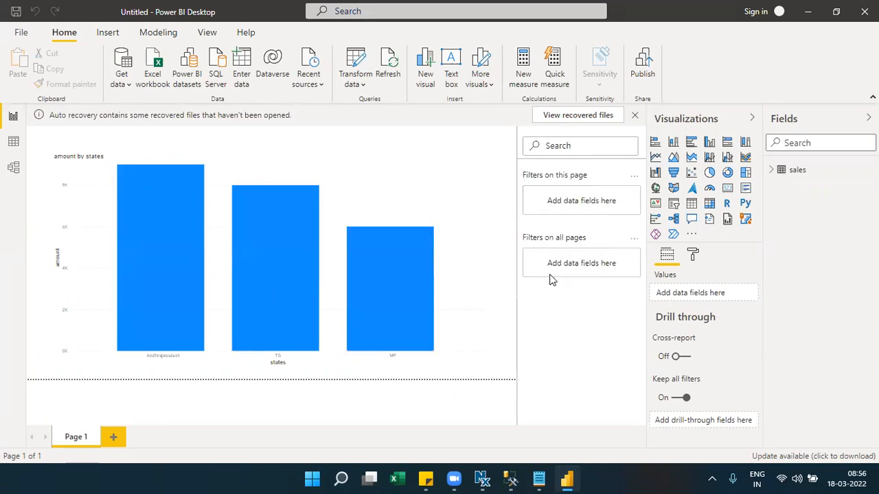
pyautogui.click(635, 115)
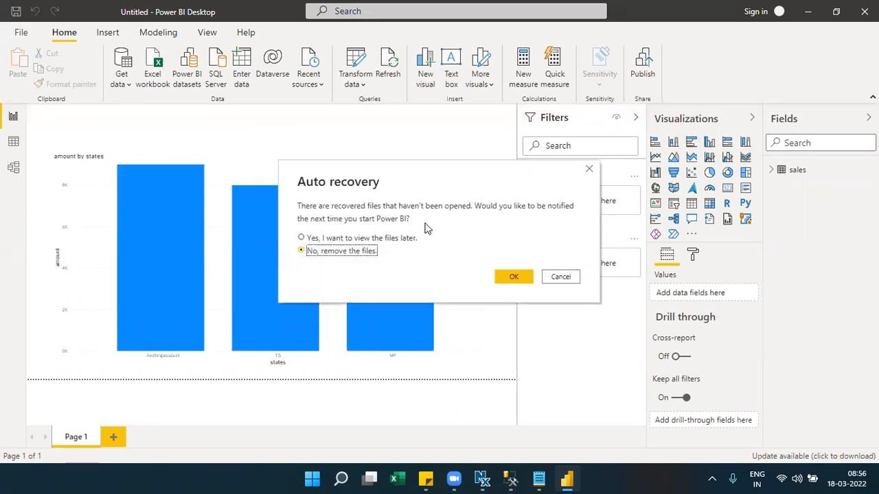
pyautogui.click(403, 240)
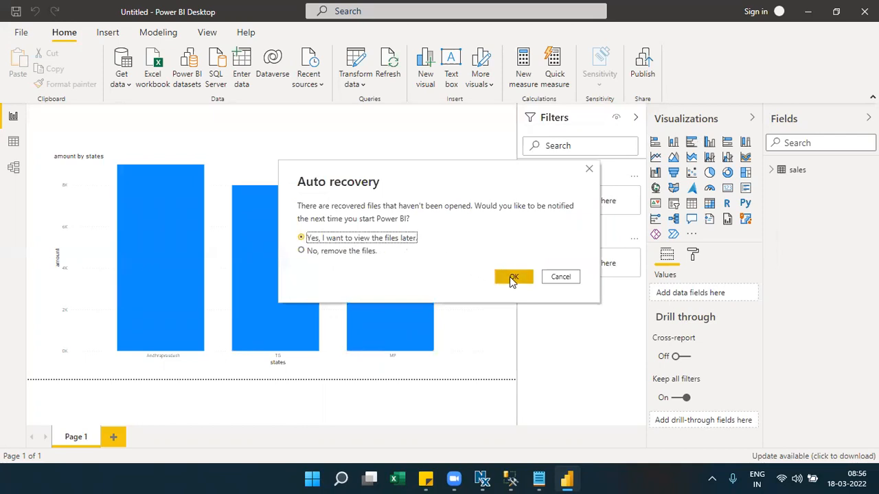
pyautogui.click(511, 277)
pyautogui.click(700, 121)
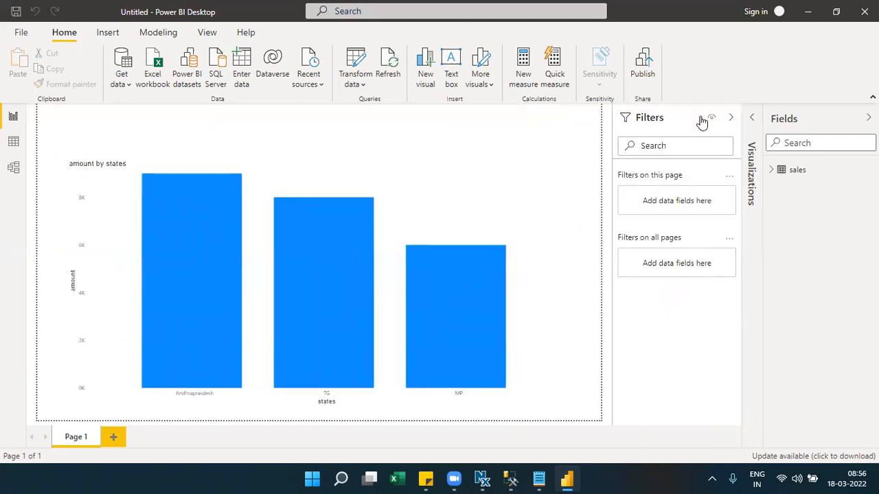
pyautogui.click(364, 85)
# - Open the Power Query Editor through Transform data and browse its ribbon commands
pyautogui.click(370, 114)
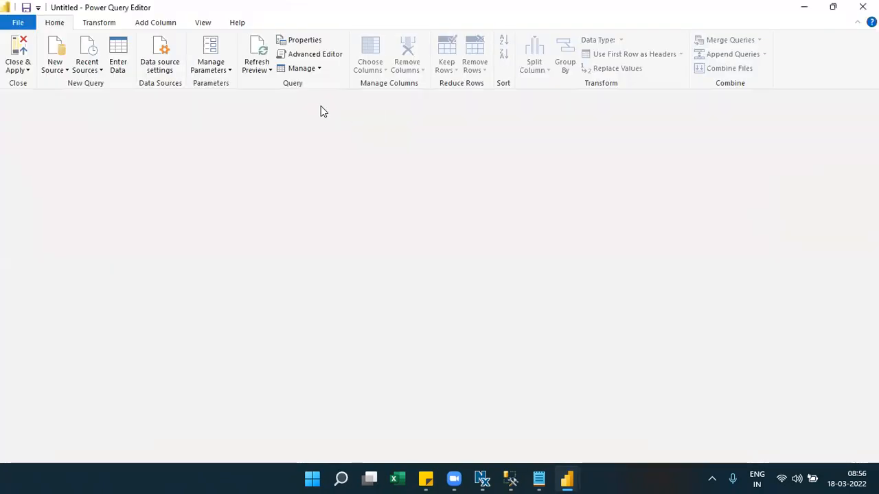
pyautogui.click(104, 26)
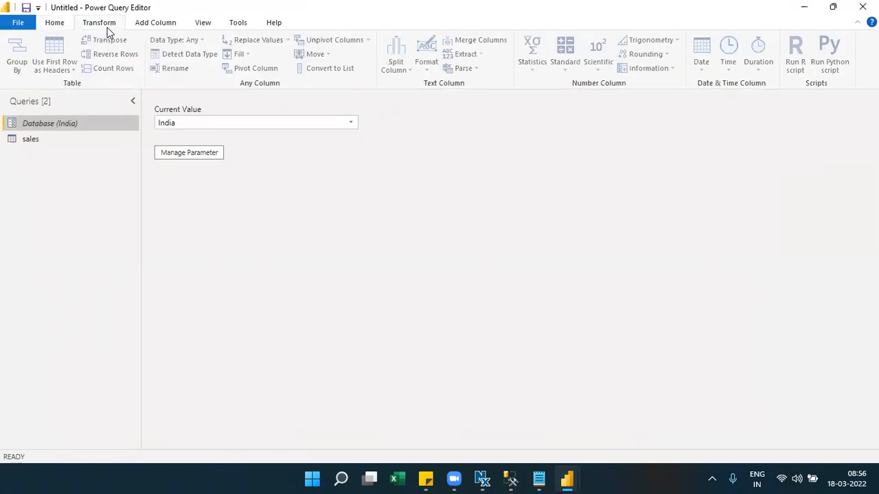
pyautogui.click(55, 23)
# - Try Query and List of values as Database parameter suggested values, then cancel unchanged
pyautogui.click(215, 157)
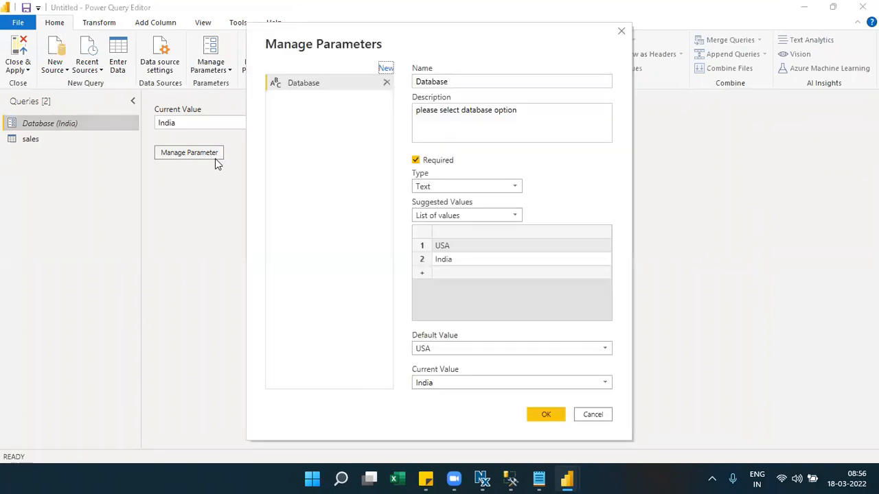
pyautogui.click(465, 216)
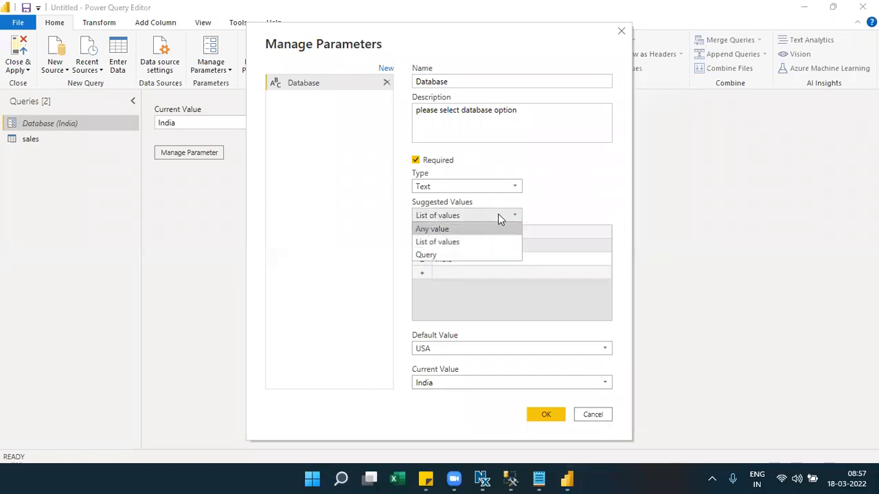
pyautogui.click(442, 254)
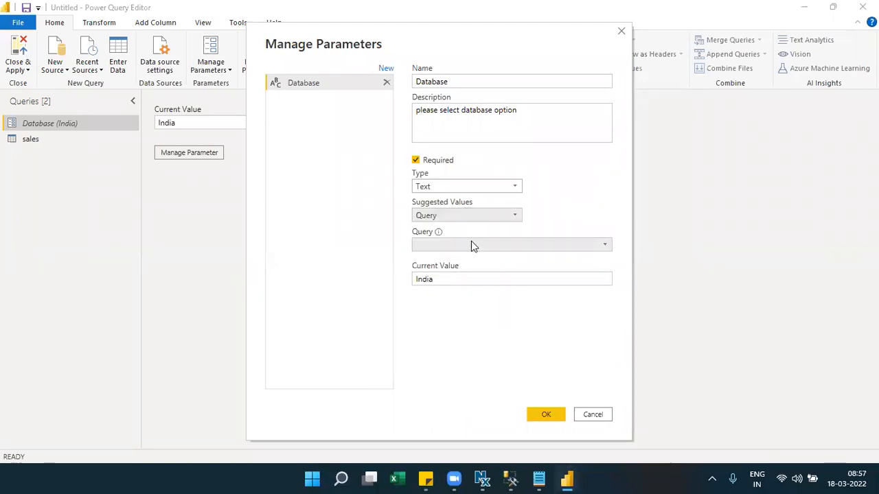
pyautogui.click(471, 244)
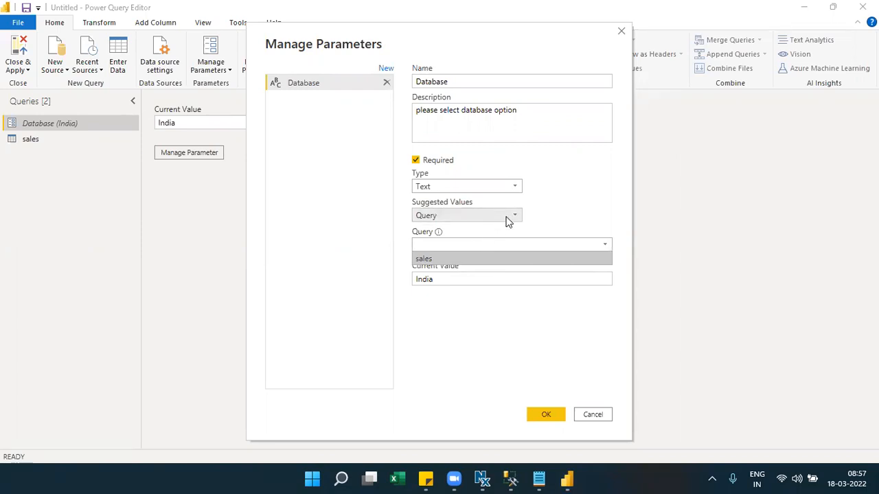
pyautogui.click(19, 145)
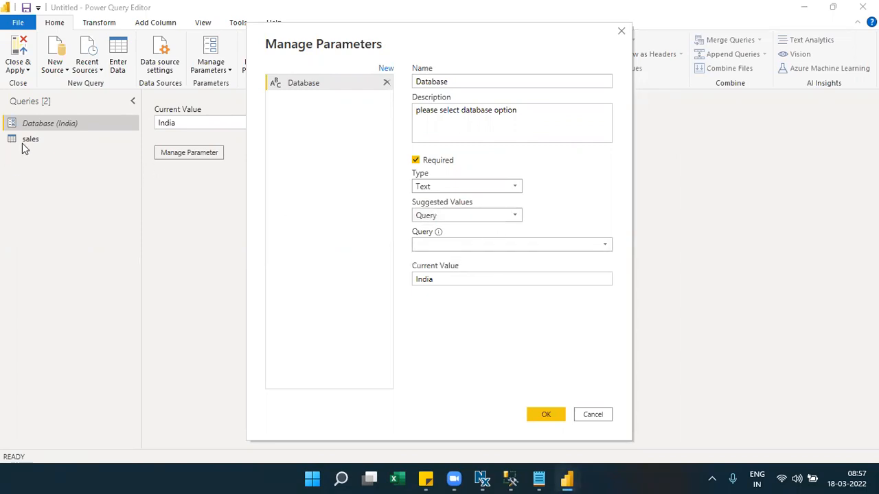
pyautogui.click(470, 217)
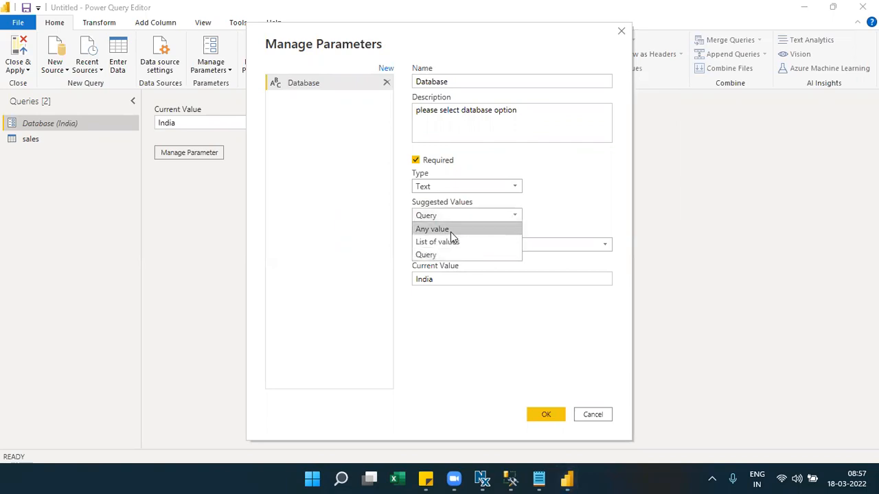
pyautogui.click(451, 243)
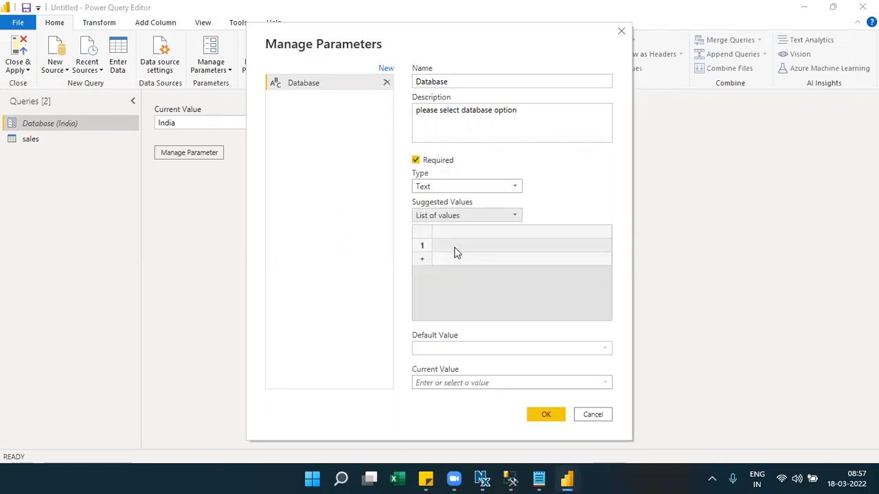
pyautogui.click(610, 418)
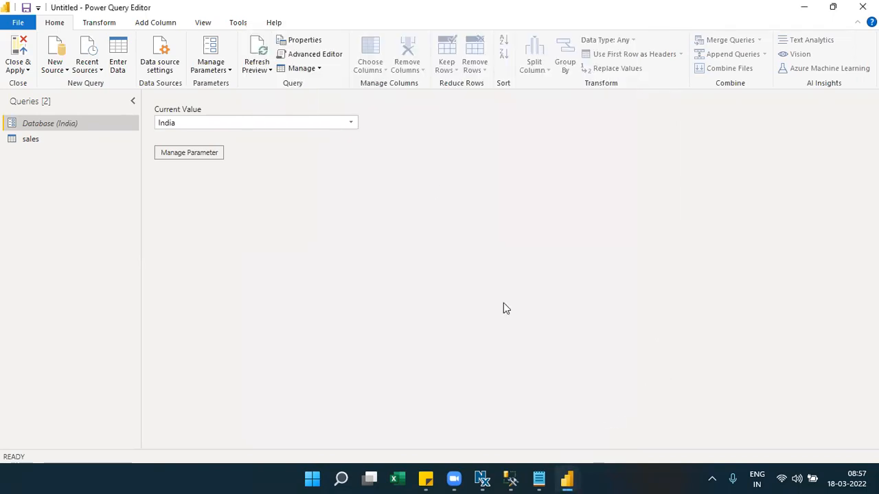
# - Start a hand-entered table, rename Column1 to Databases, and enter USA in the first row
pyautogui.click(118, 45)
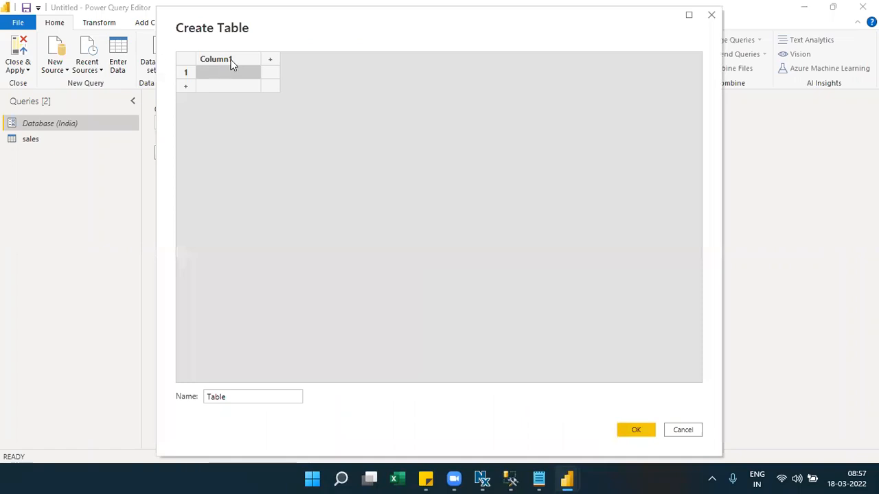
pyautogui.doubleClick(232, 61)
pyautogui.write('Databases')
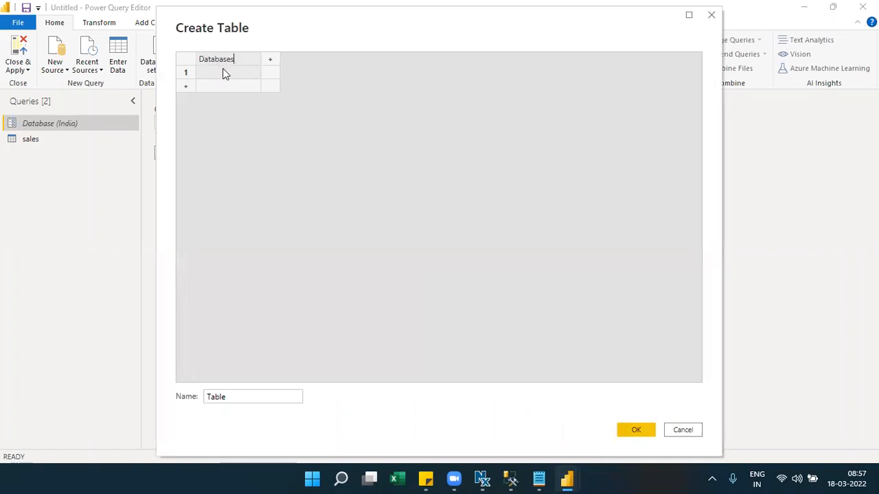
pyautogui.click(225, 72)
pyautogui.write('USA')
# - Clear the mistaken AUS value from row 2, name the table Databaselist, and create it
pyautogui.press('Return')
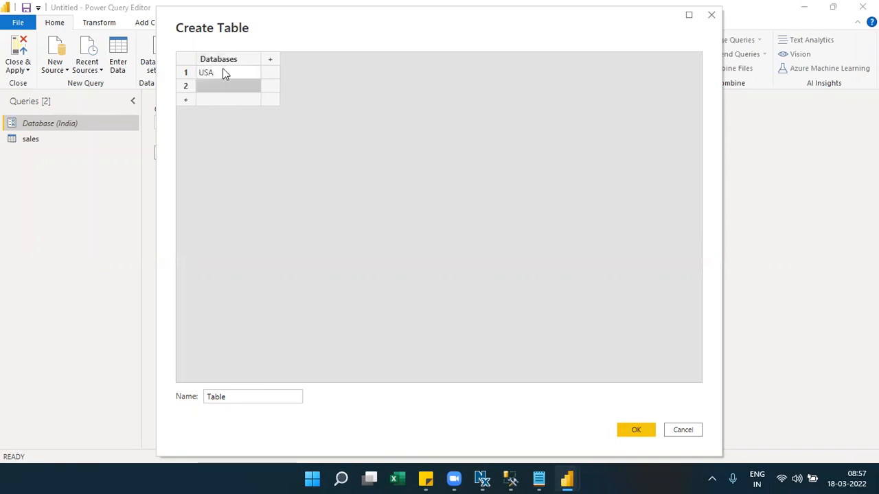
pyautogui.write('AUS')
pyautogui.press('Return')
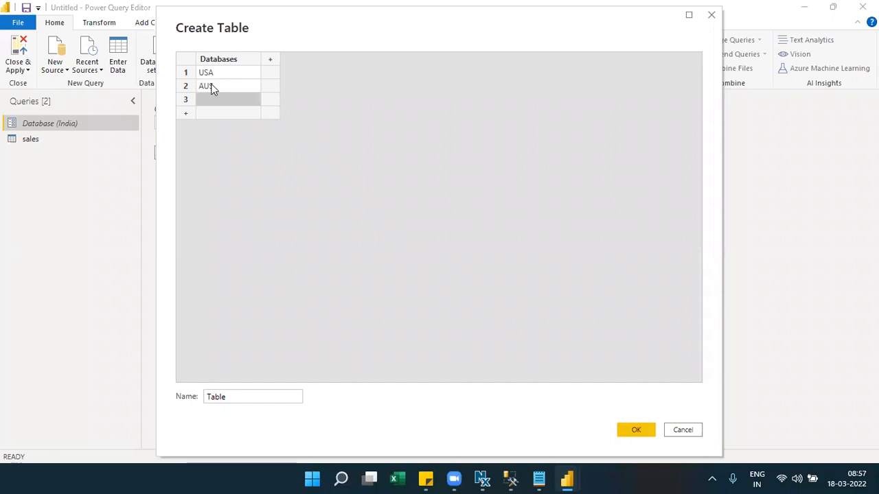
pyautogui.click(212, 88)
pyautogui.press('BackSpace')
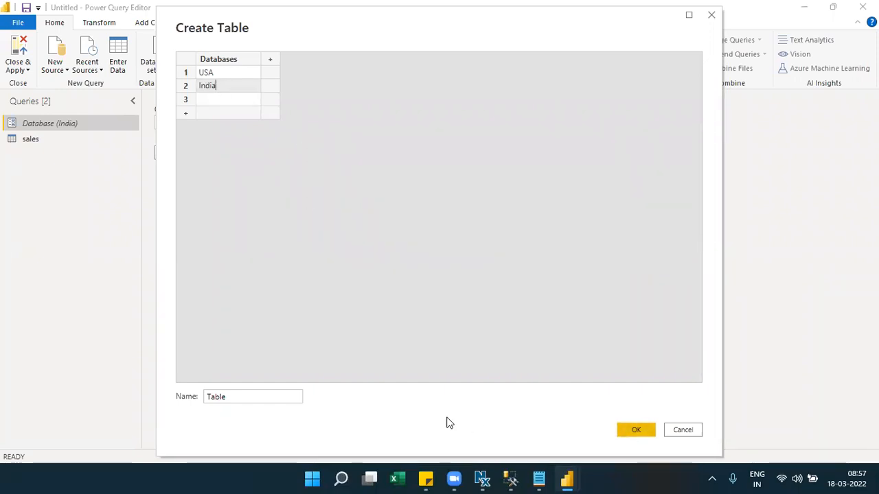
pyautogui.doubleClick(218, 398)
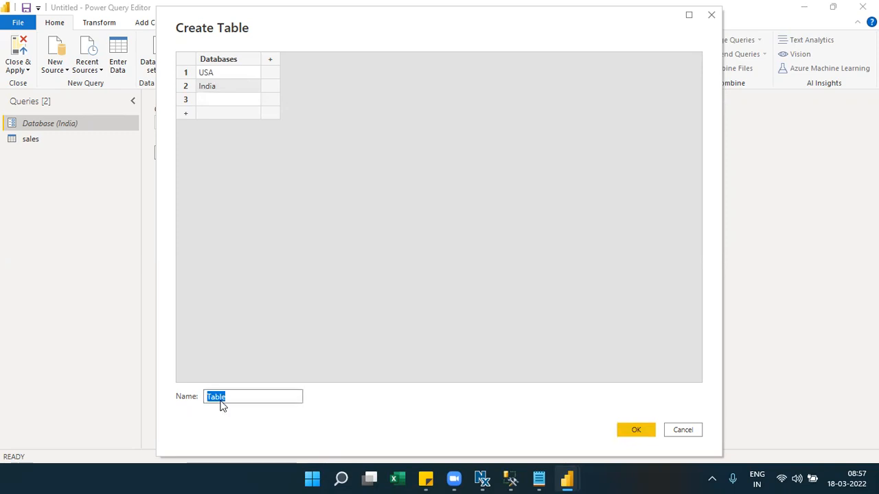
pyautogui.write('Databaselist')
pyautogui.click(635, 430)
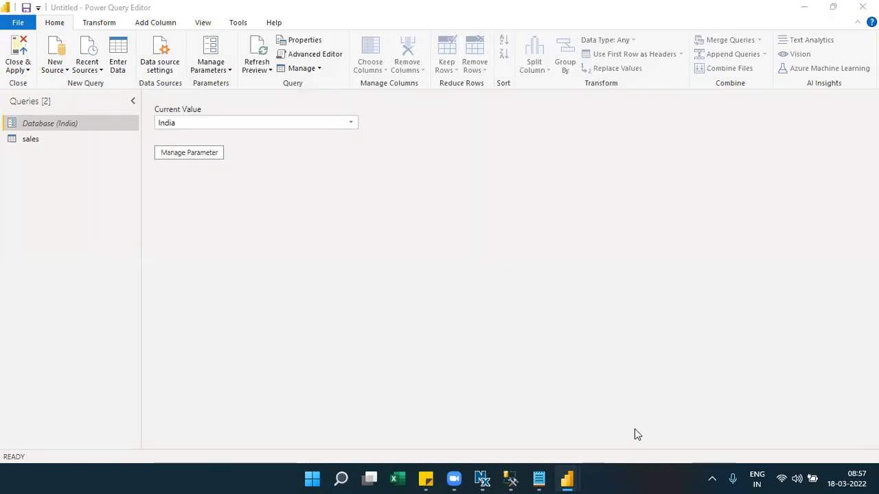
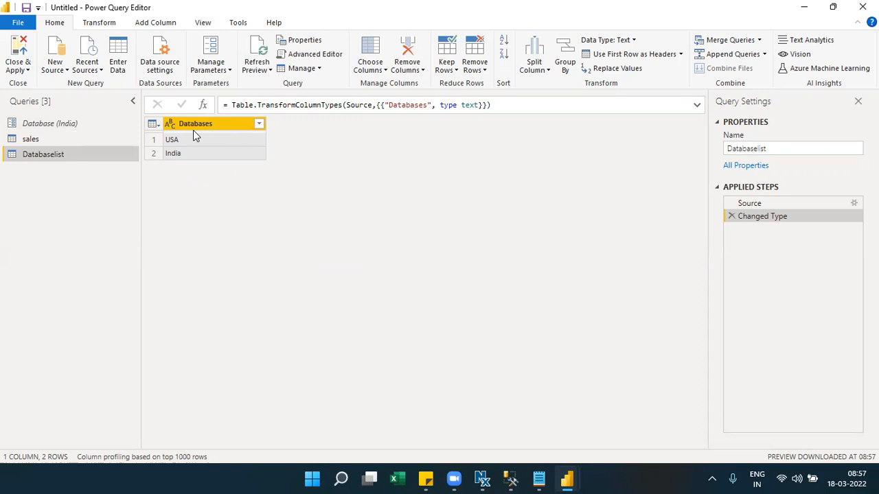
# - Convert the Databases column to a list and set Database's suggested values to the Databaselist query
pyautogui.click(114, 24)
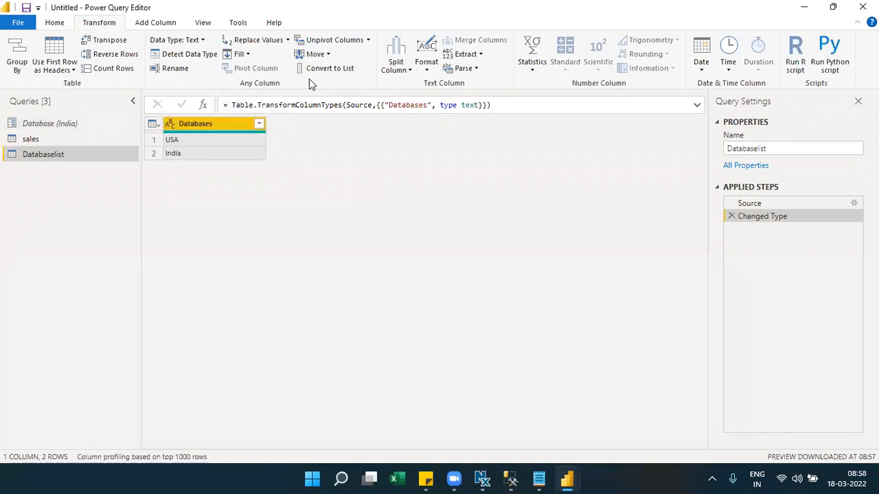
pyautogui.click(331, 70)
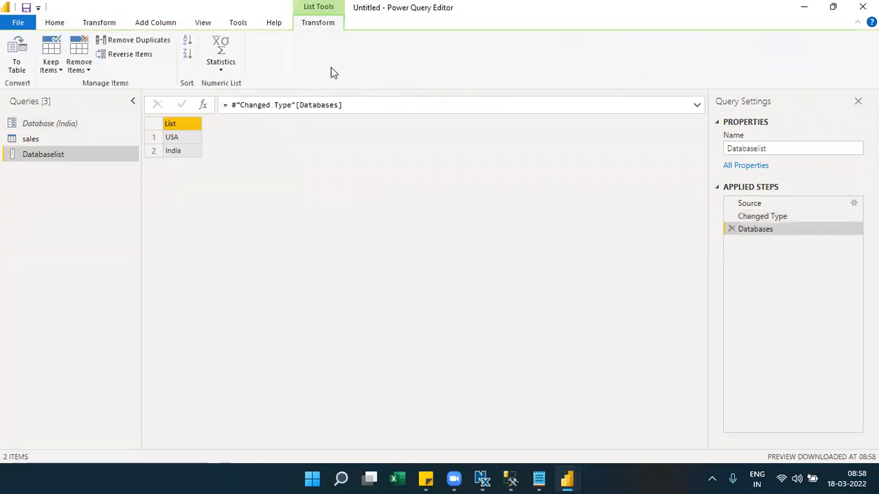
pyautogui.click(59, 125)
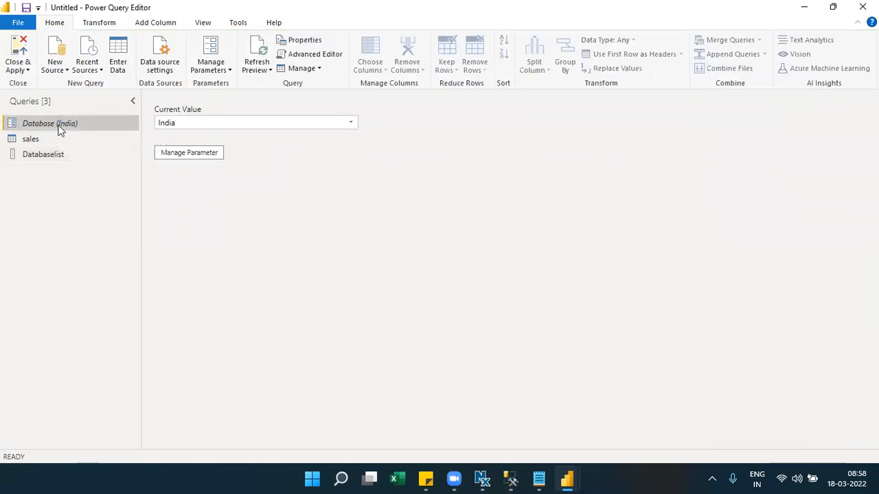
pyautogui.click(203, 153)
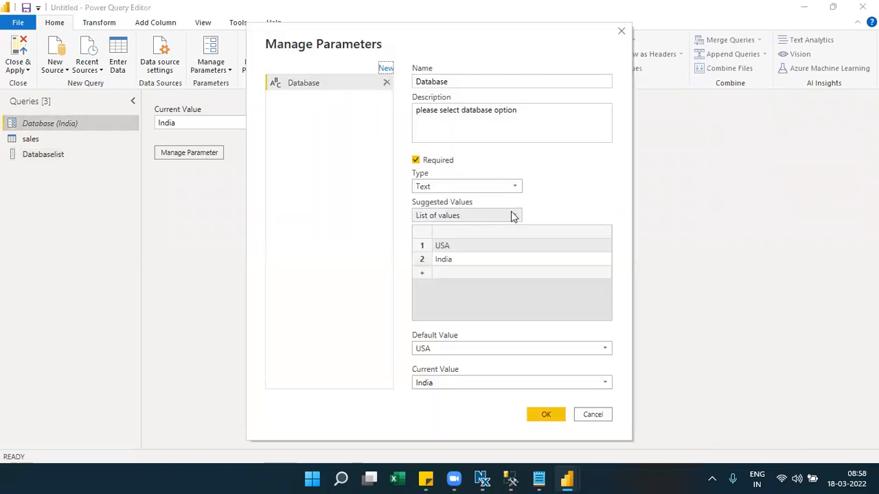
pyautogui.click(514, 215)
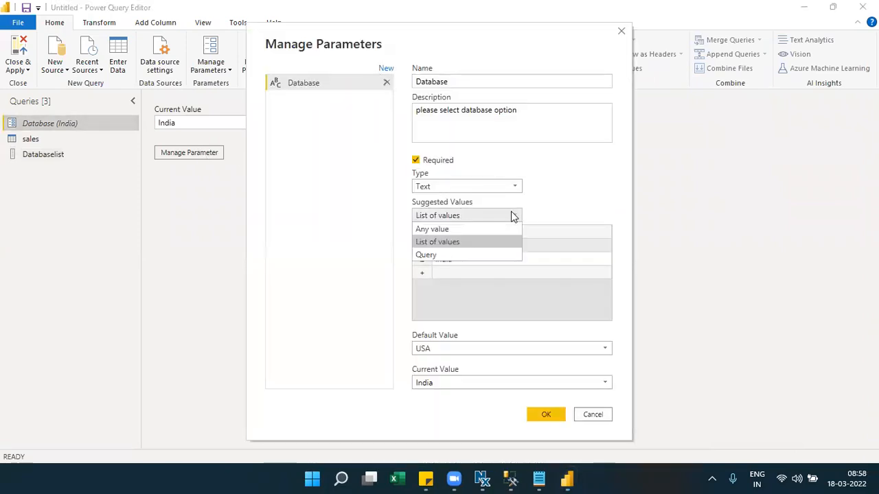
pyautogui.click(427, 255)
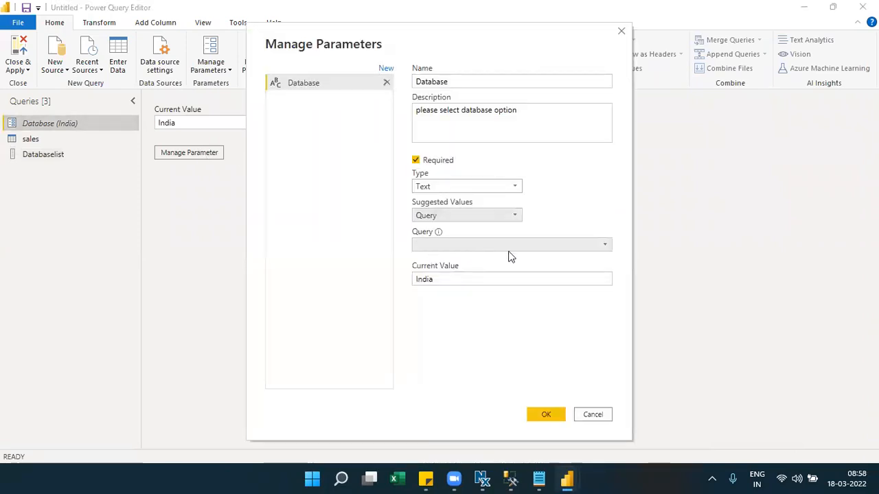
pyautogui.click(605, 245)
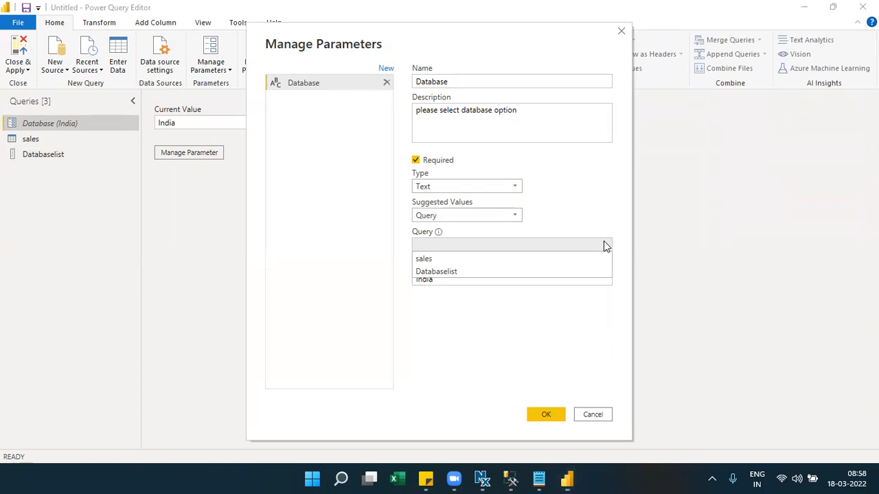
pyautogui.click(434, 273)
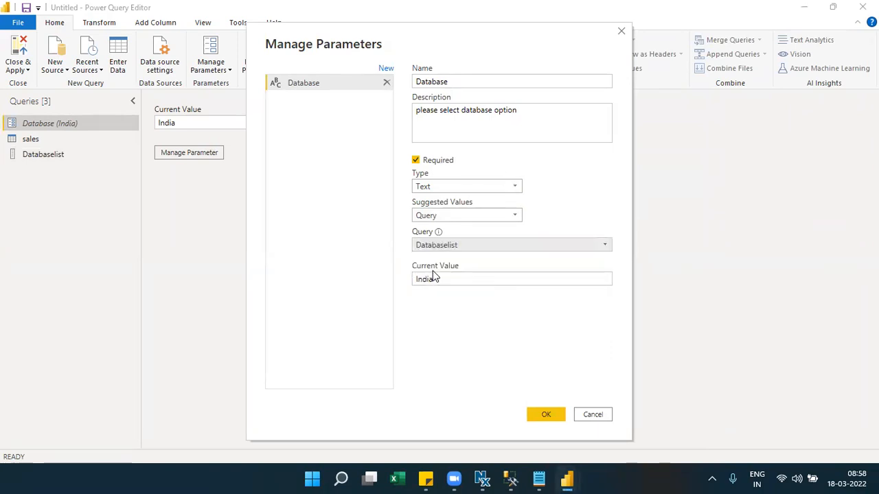
pyautogui.click(558, 418)
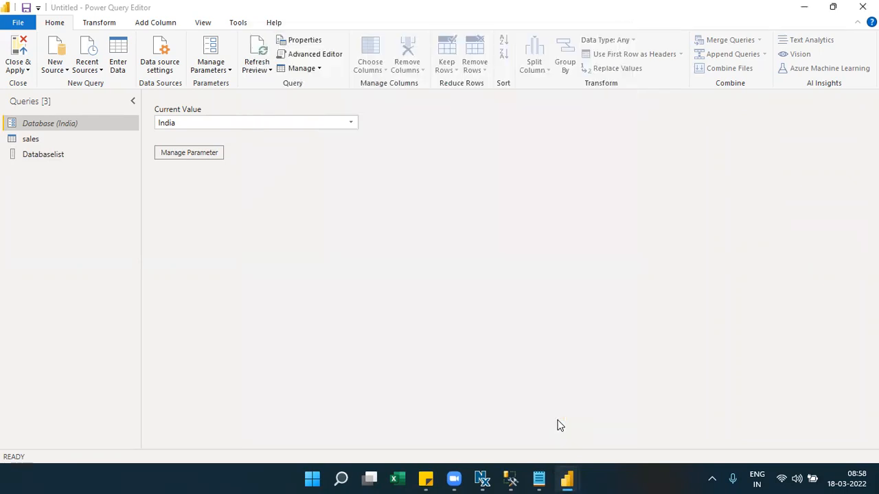
# - Check the Databaselist list and reopen the Database parameter settings to verify them
pyautogui.click(27, 154)
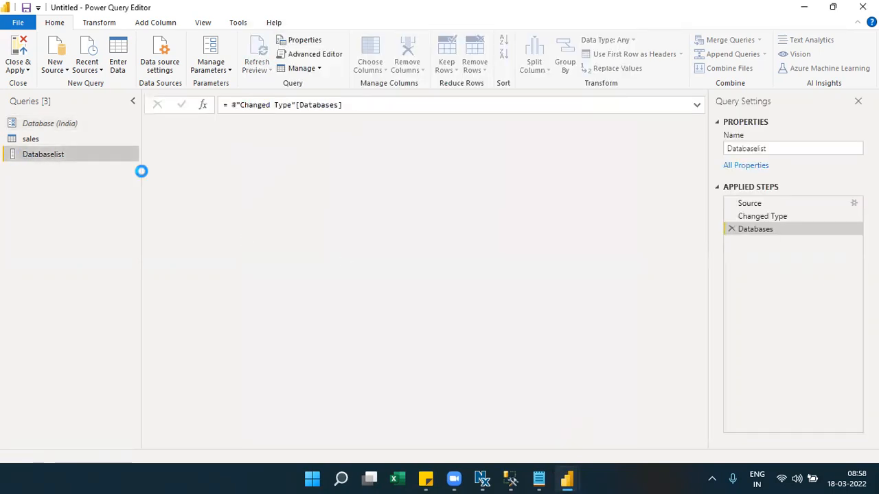
pyautogui.click(54, 27)
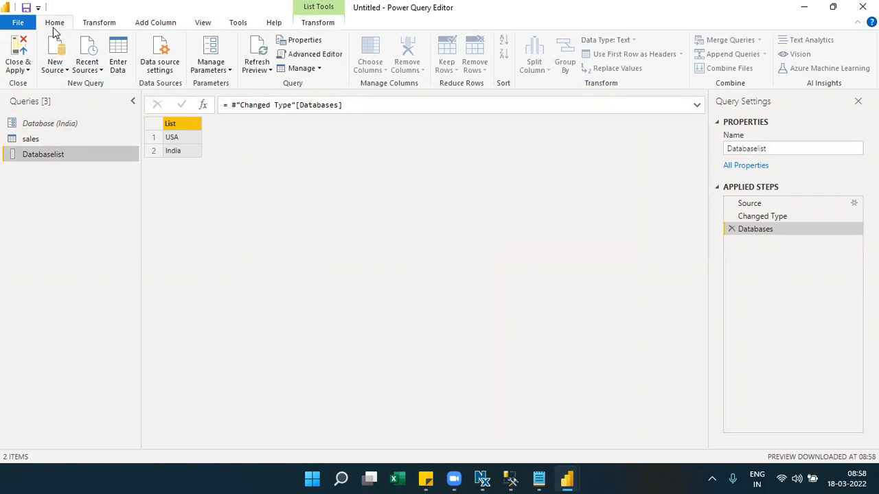
pyautogui.click(52, 130)
pyautogui.click(212, 154)
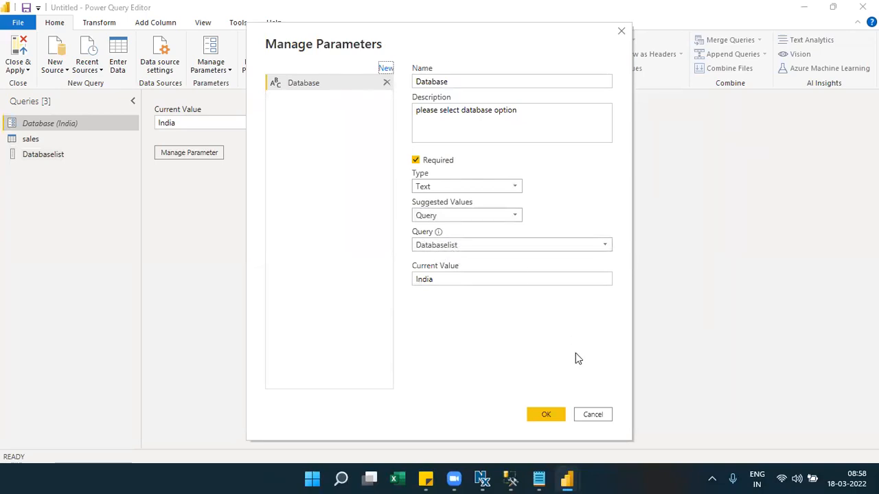
pyautogui.click(589, 416)
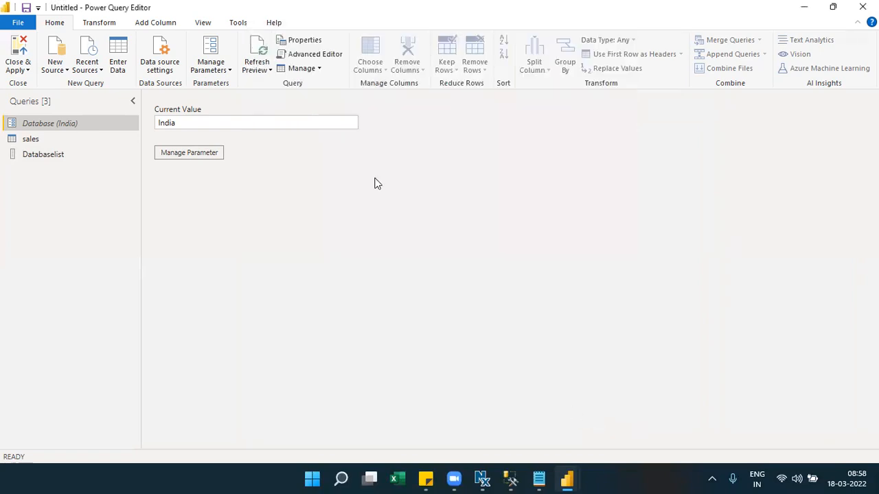
# - Start a new Excel Workbook data source
pyautogui.click(193, 25)
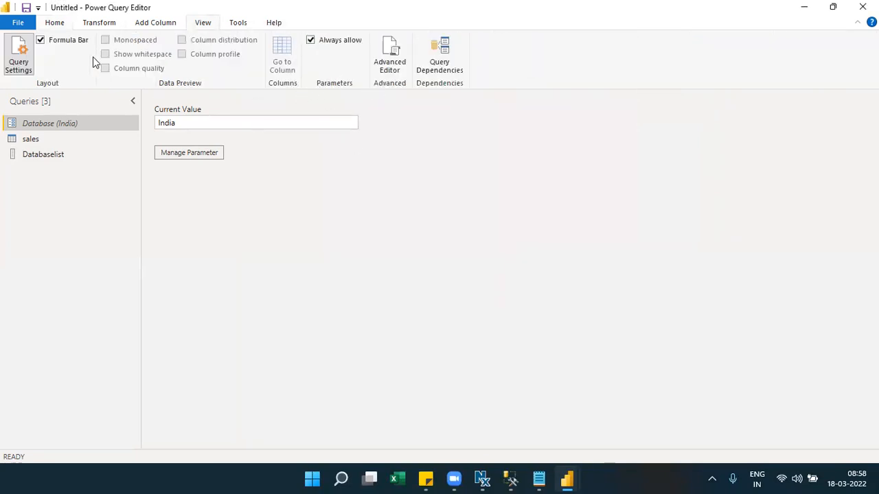
pyautogui.click(68, 27)
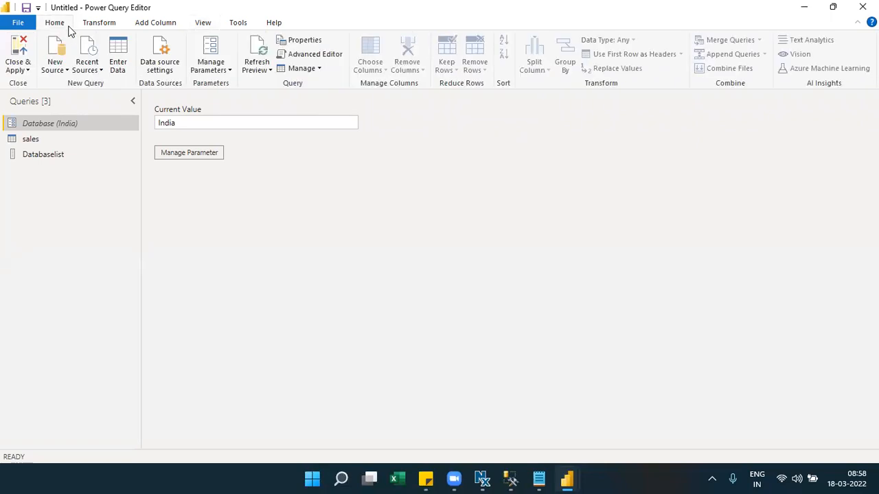
pyautogui.click(61, 70)
pyautogui.click(62, 103)
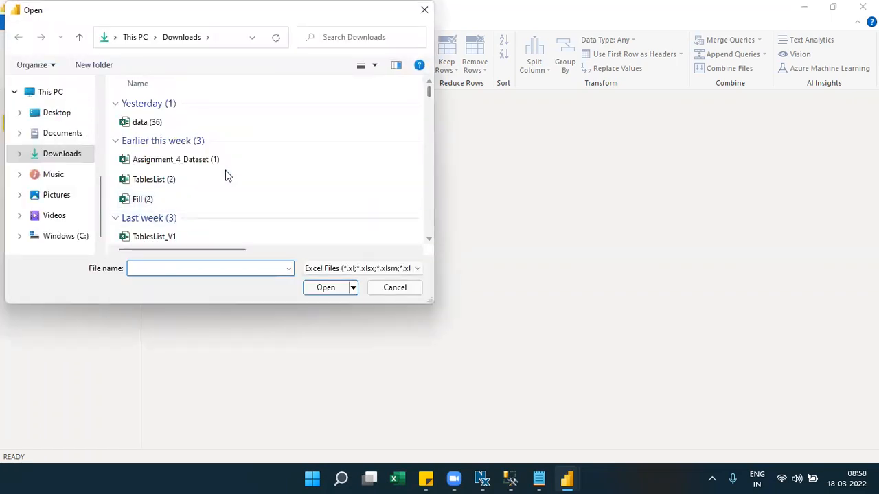
# - Open Sample - Superstore (2) from Desktop\Sources and select its Orders sheet for import
pyautogui.click(427, 242)
pyautogui.click(427, 242)
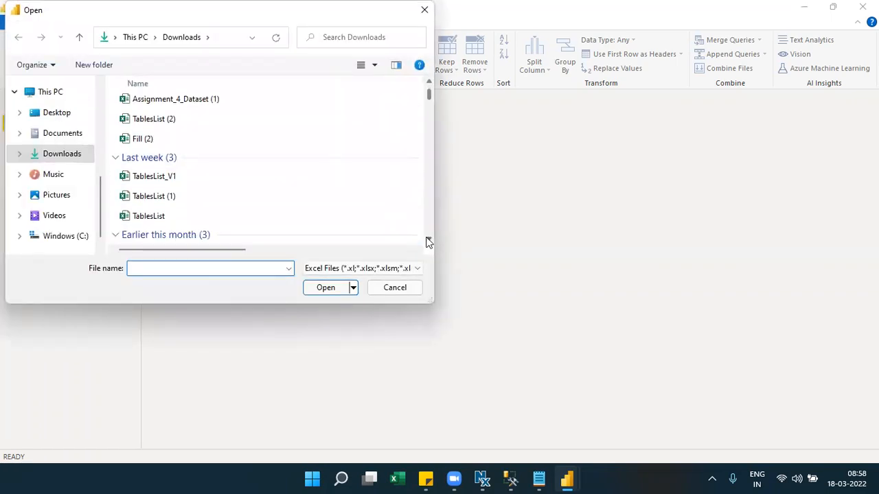
pyautogui.click(427, 242)
pyautogui.click(428, 242)
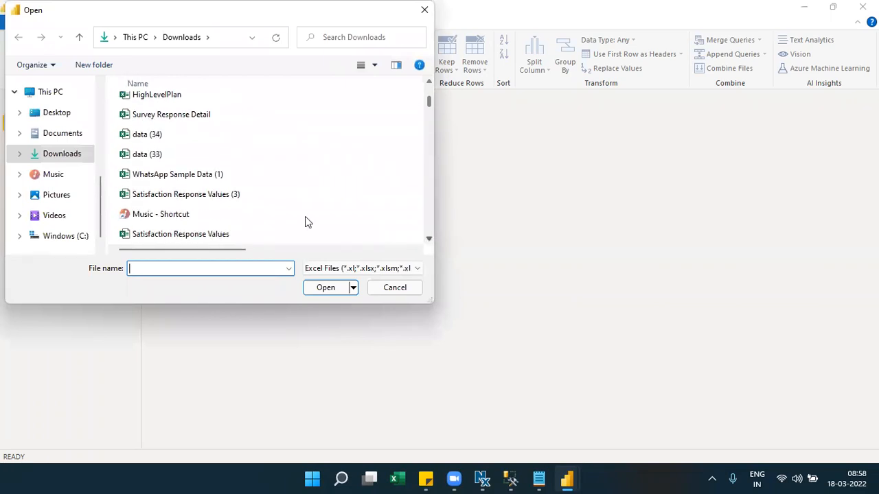
pyautogui.click(100, 149)
pyautogui.click(56, 189)
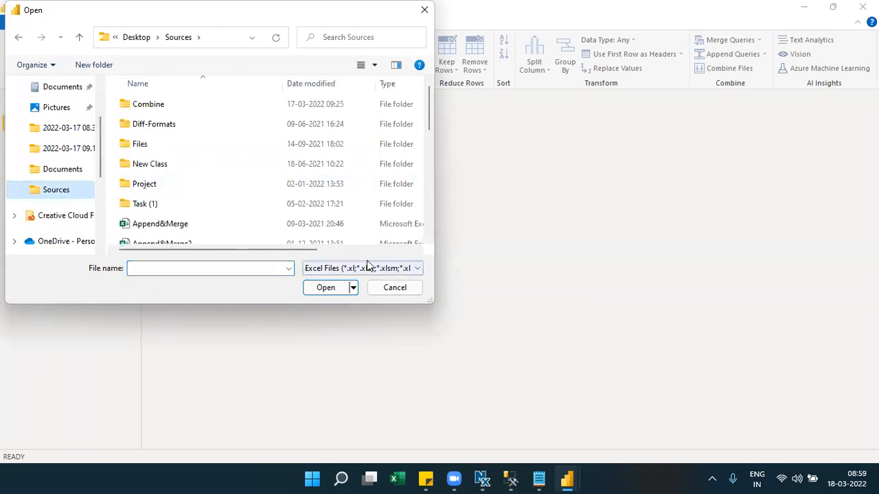
pyautogui.click(427, 235)
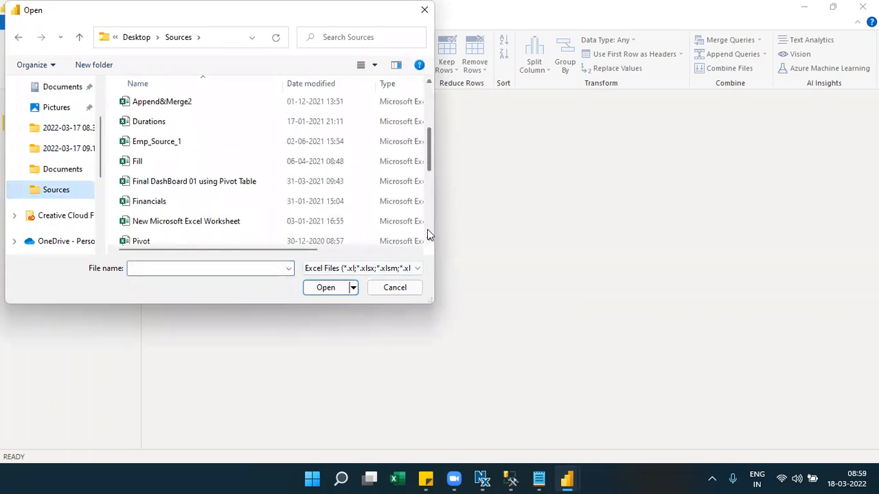
pyautogui.click(427, 235)
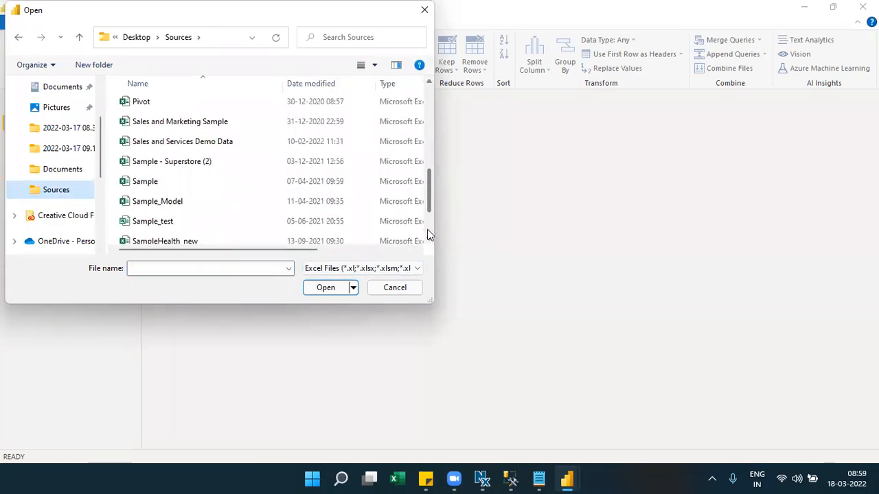
pyautogui.click(427, 235)
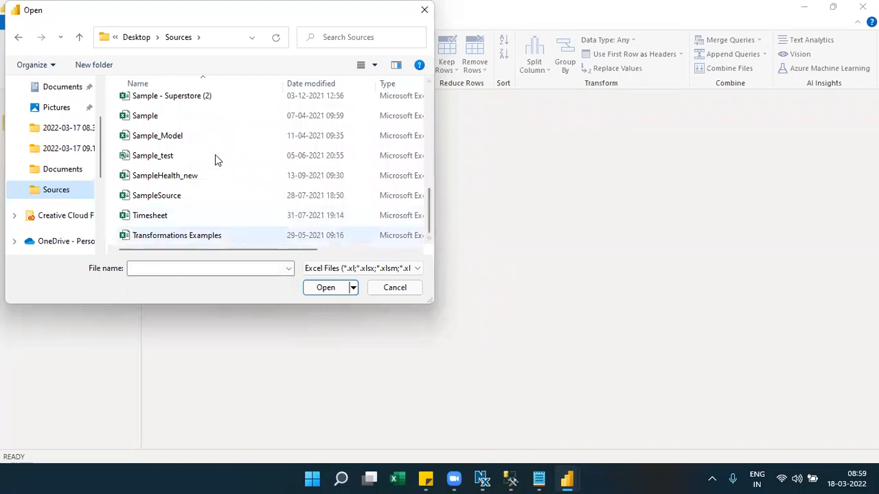
pyautogui.doubleClick(171, 100)
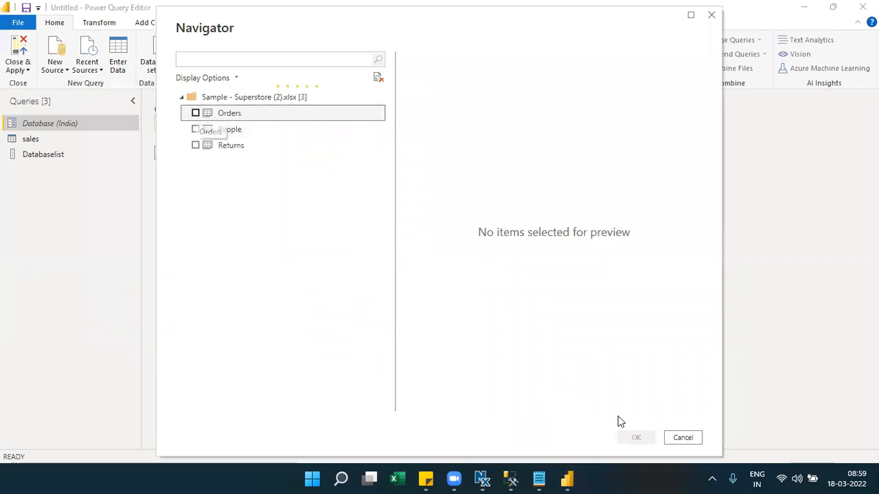
pyautogui.press('space')
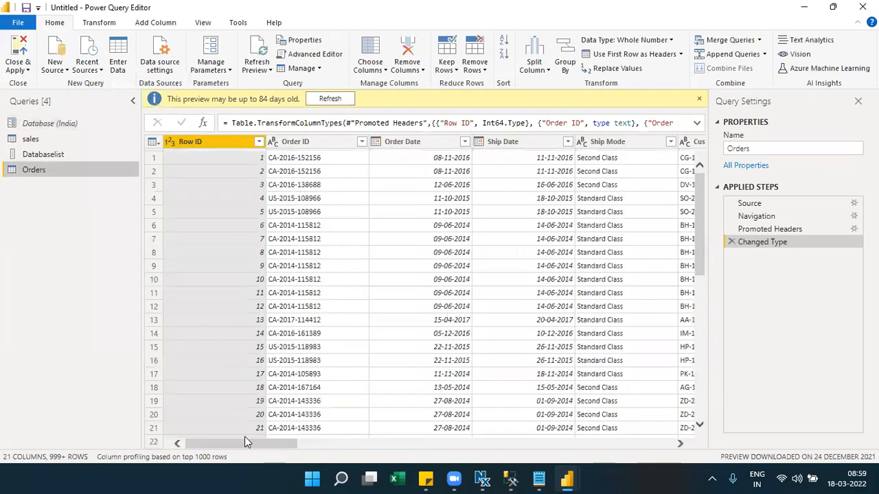
# - Begin a Between filter on Order Date and look at its start-date value-type choices
pyautogui.moveTo(254, 441); pyautogui.dragTo(296, 441)
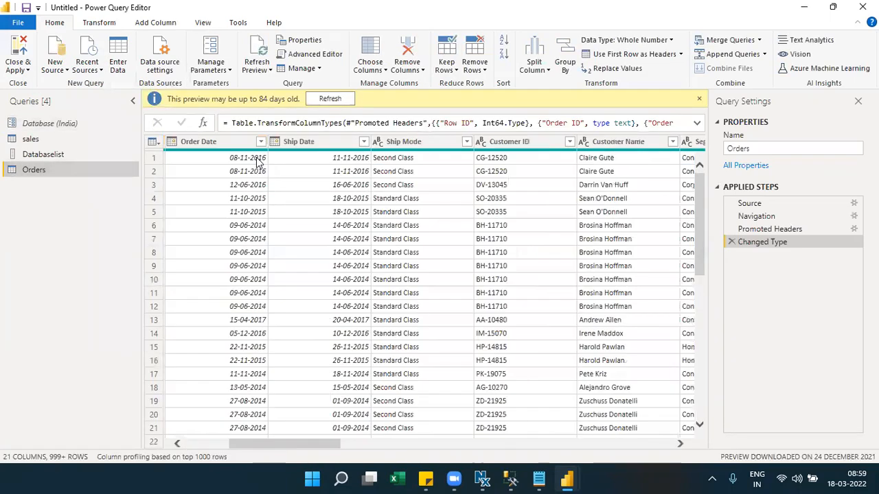
pyautogui.click(261, 142)
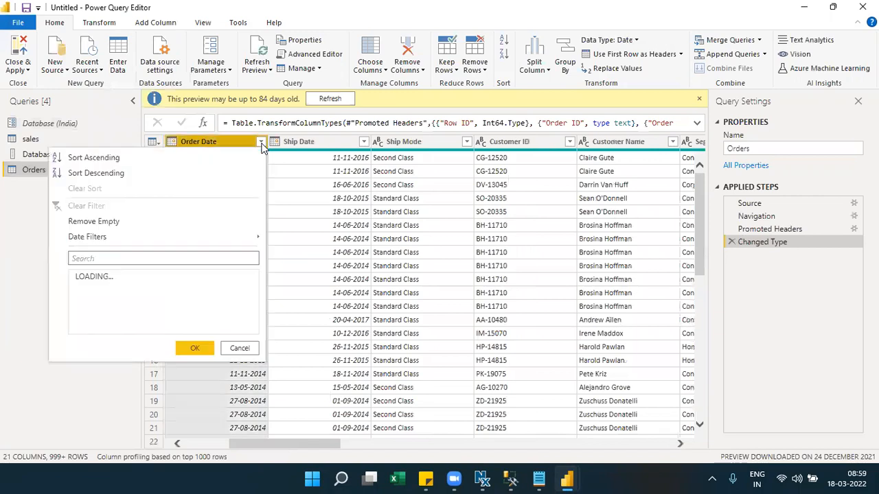
pyautogui.moveTo(258, 240)
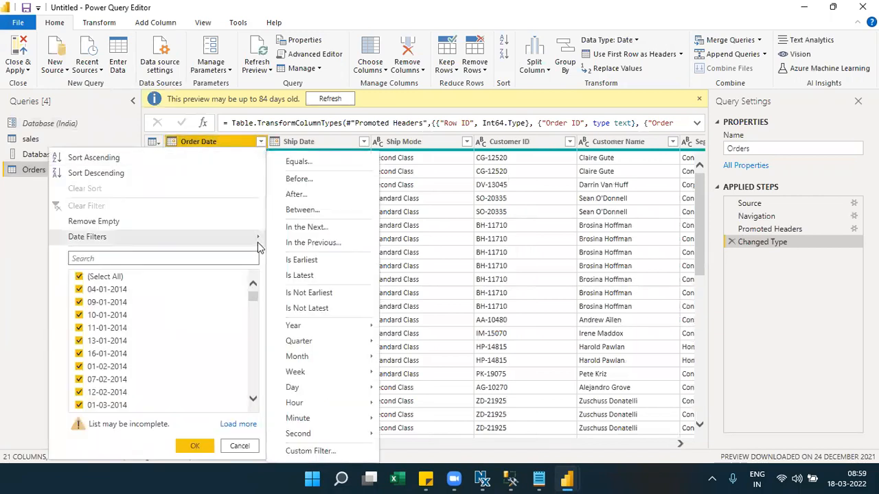
pyautogui.click(309, 210)
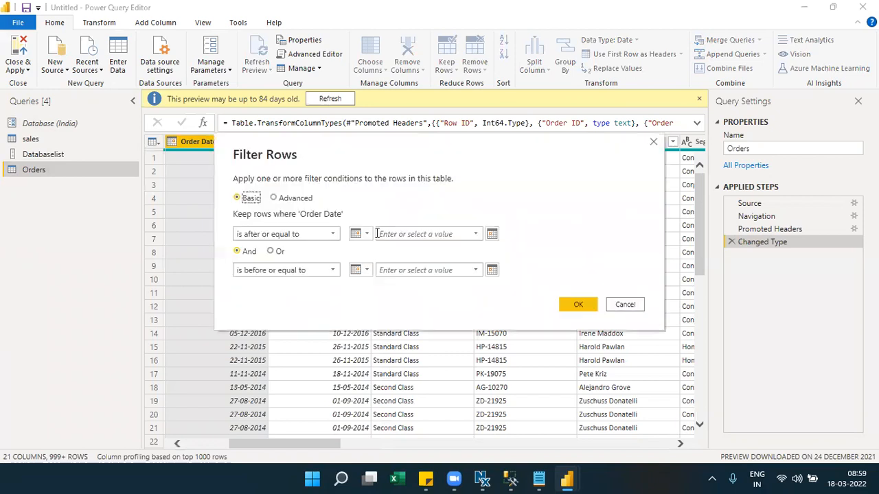
pyautogui.click(368, 235)
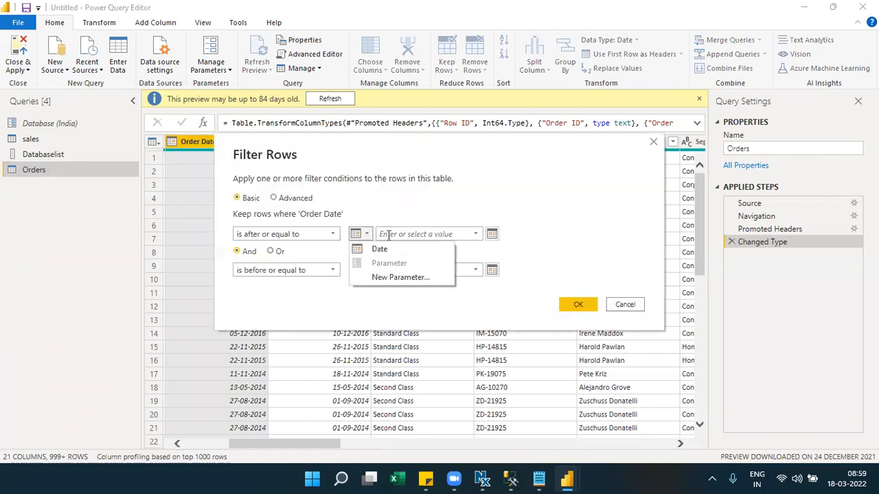
pyautogui.click(393, 236)
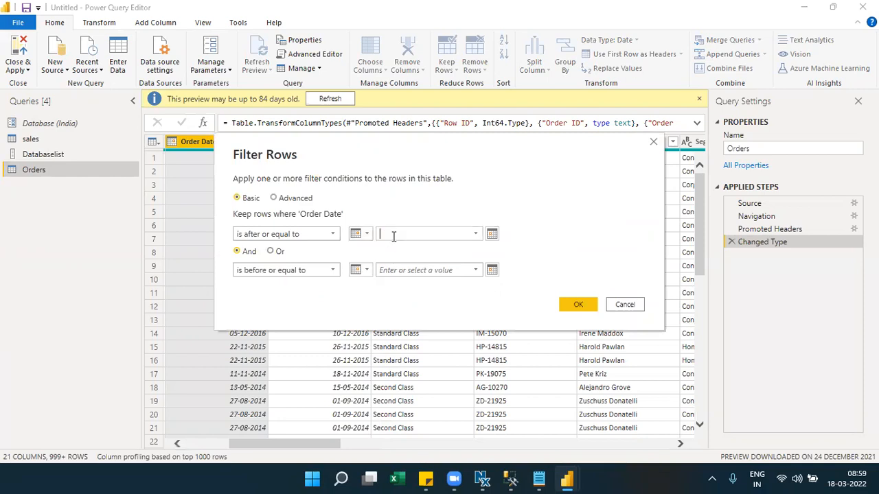
pyautogui.click(374, 237)
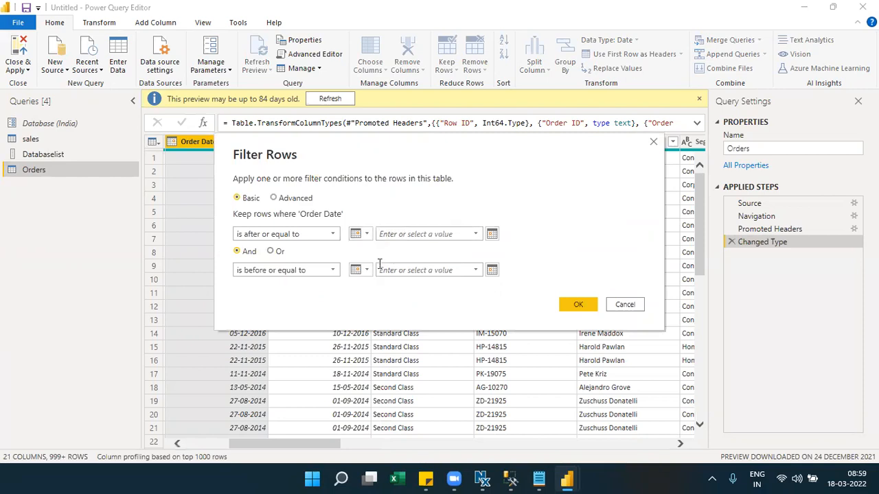
pyautogui.click(363, 235)
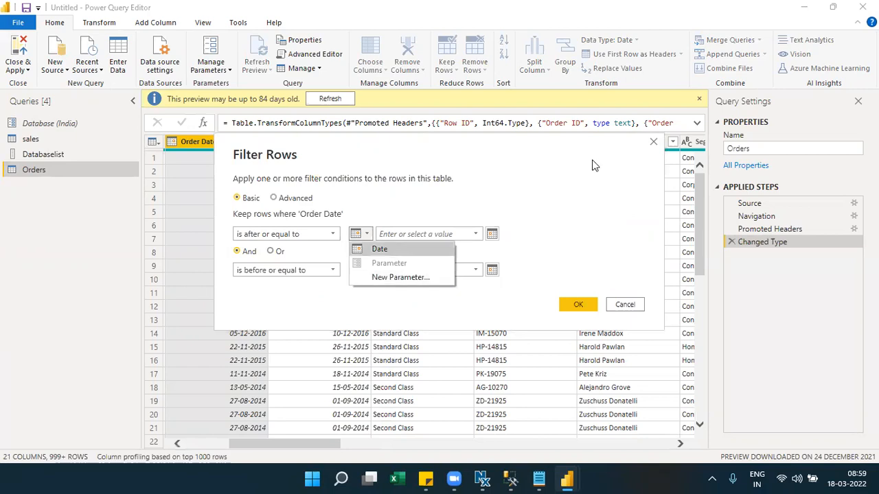
# - Close the filter dialog unapplied and bring up the Manage Parameters options
pyautogui.click(653, 144)
pyautogui.click(654, 145)
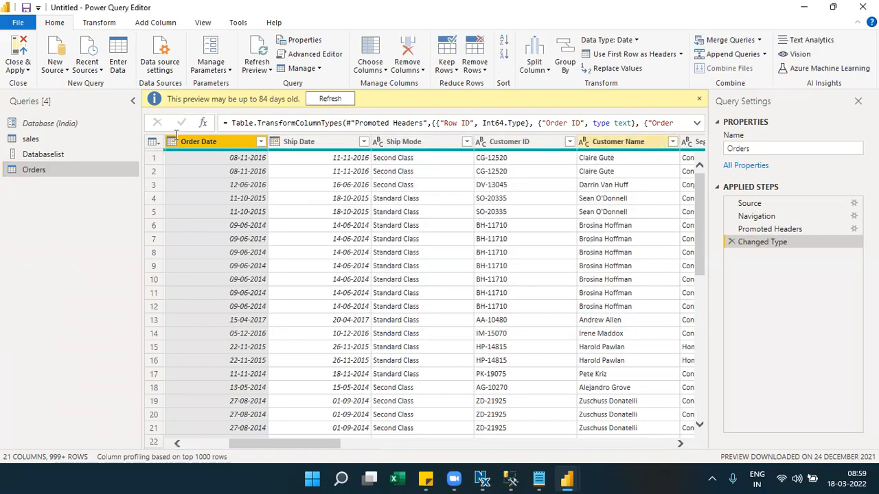
pyautogui.click(213, 71)
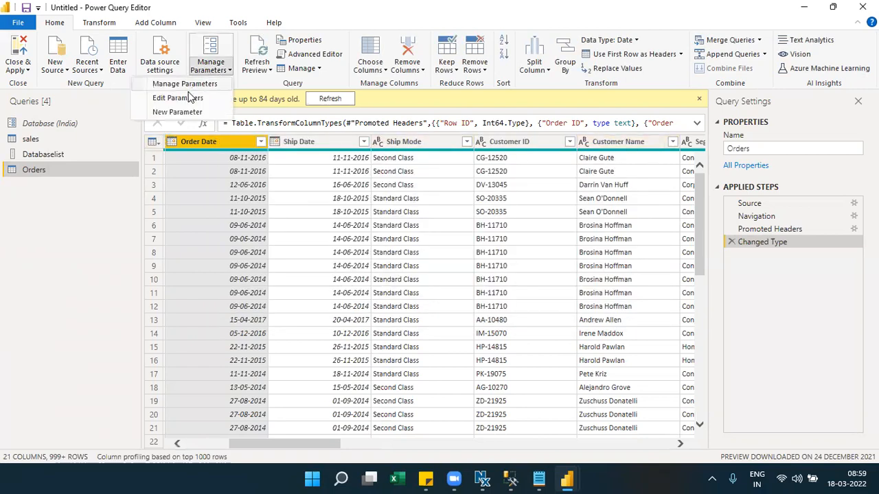
# - Create a StartDate parameter with current value 01-01-2014
pyautogui.click(177, 113)
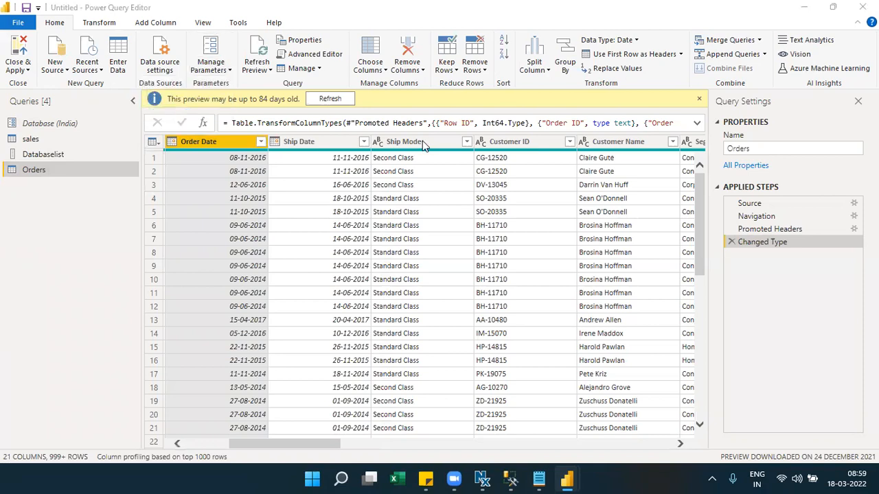
pyautogui.moveTo(457, 81); pyautogui.dragTo(412, 77)
pyautogui.write('Start')
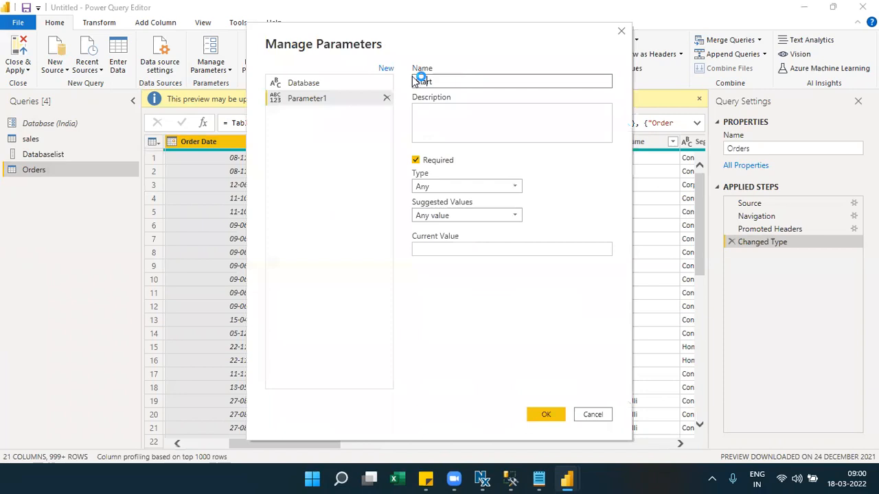
pyautogui.write('Date')
pyautogui.click(469, 251)
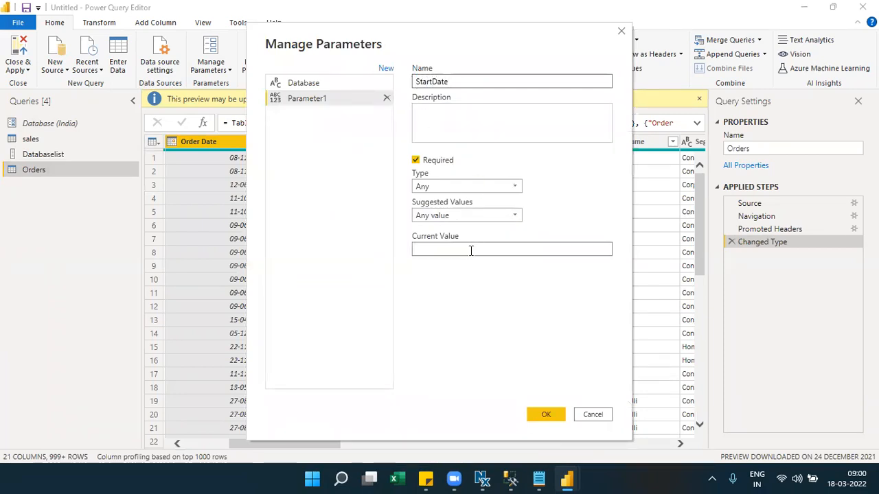
pyautogui.write('2021')
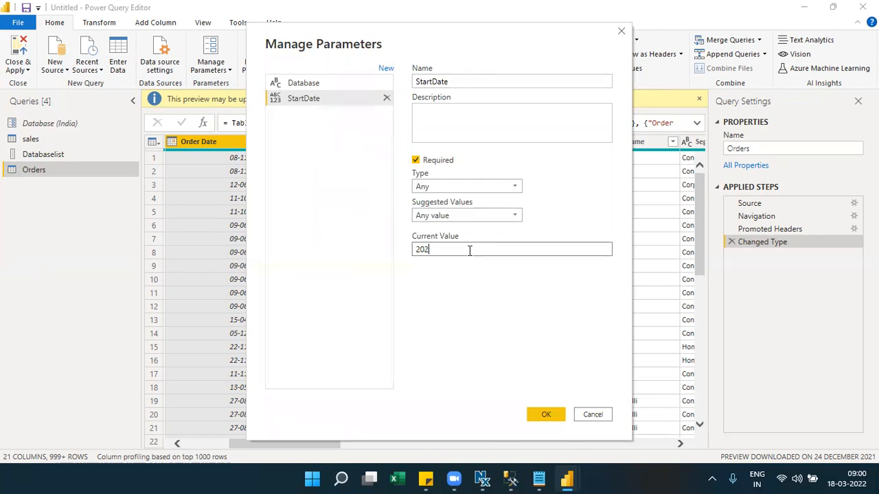
pyautogui.press('BackSpace')
pyautogui.press('BackSpace')
pyautogui.write('11')
pyautogui.press('BackSpace')
pyautogui.write('01-01')
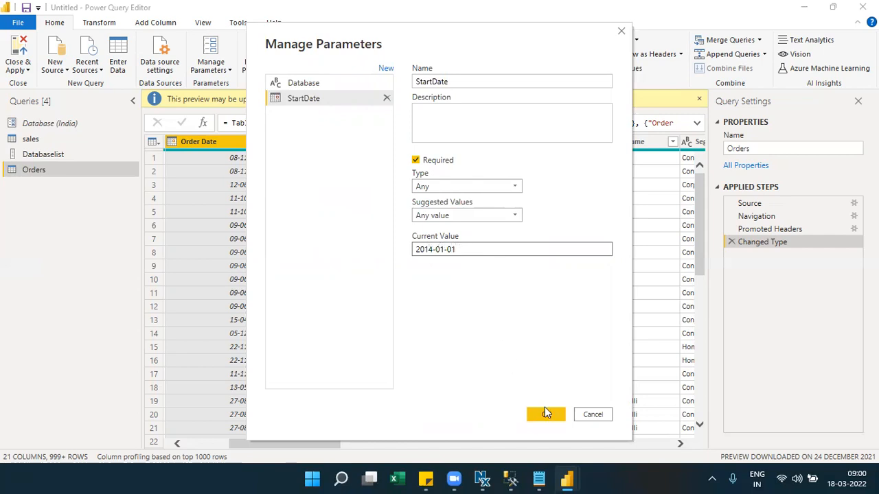
# - Add an EndDate parameter with current value 31-12-2014
pyautogui.click(386, 70)
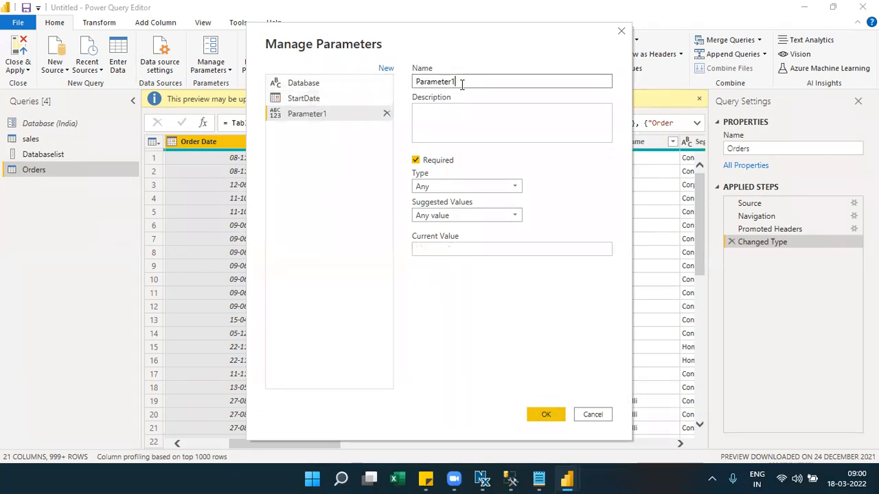
pyautogui.moveTo(459, 82); pyautogui.dragTo(420, 77)
pyautogui.write('EndDate')
pyautogui.click(417, 249)
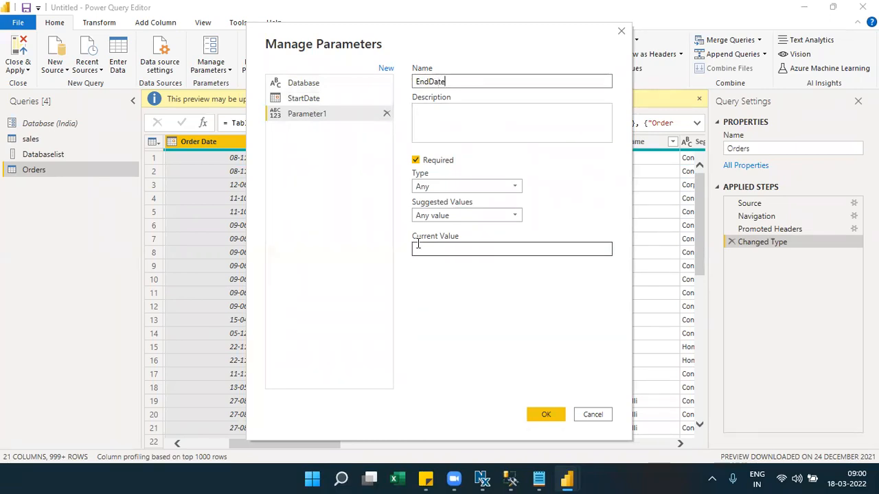
pyautogui.write('2021-0')
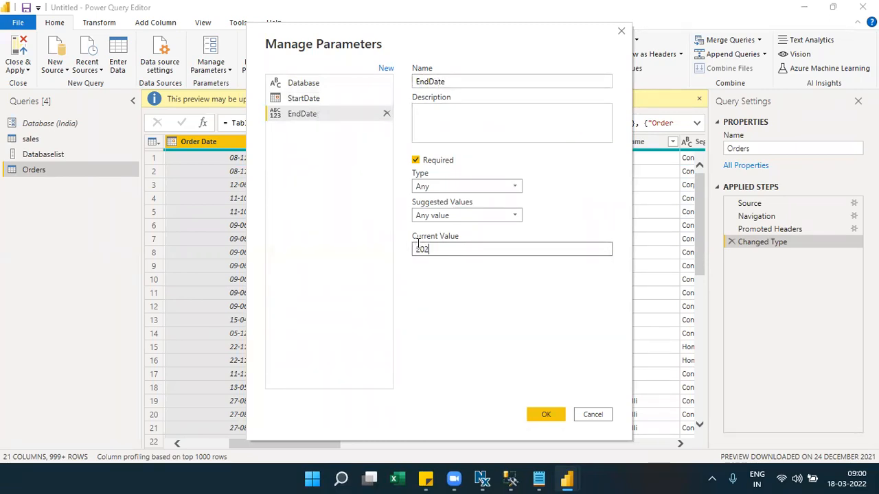
pyautogui.press('BackSpace')
pyautogui.press('BackSpace')
pyautogui.press('BackSpace')
pyautogui.press('BackSpace')
pyautogui.write('14-12-31')
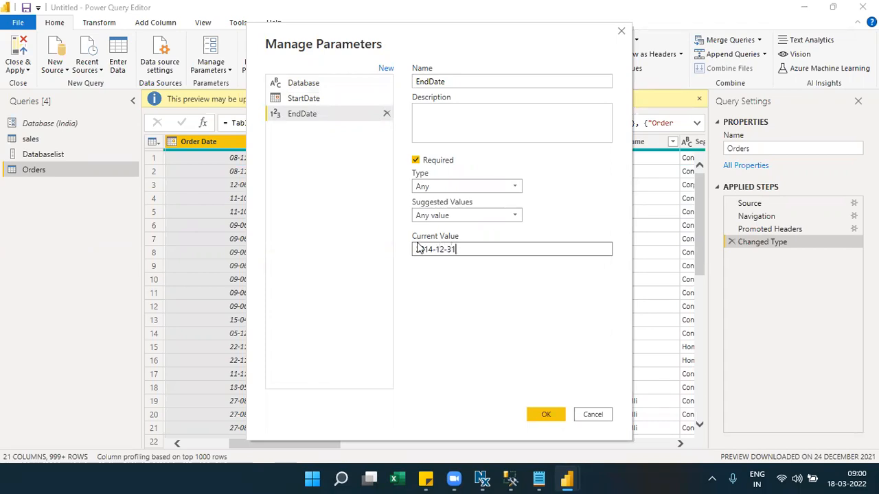
# - Review both date parameters, save them, and return to the Orders query
pyautogui.click(312, 99)
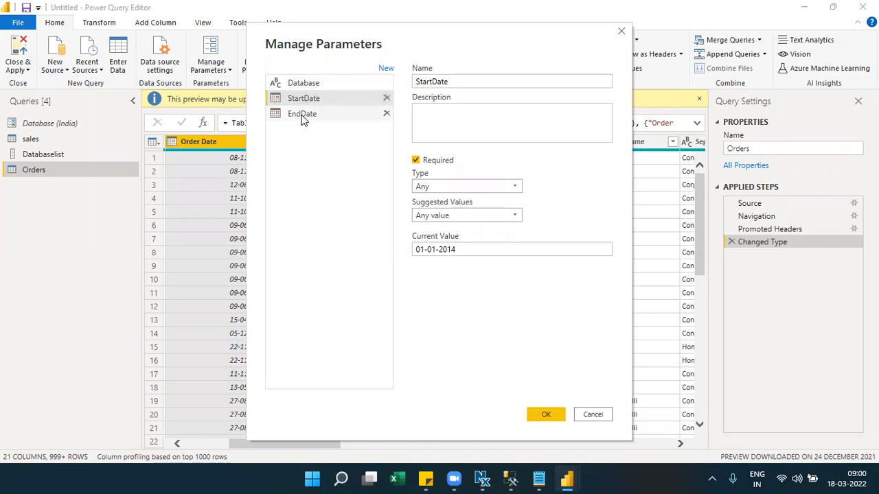
pyautogui.click(304, 118)
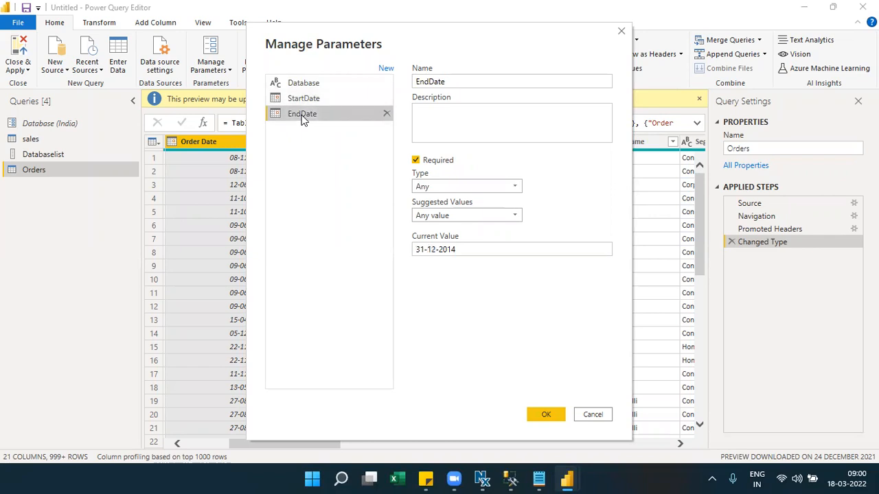
pyautogui.click(546, 417)
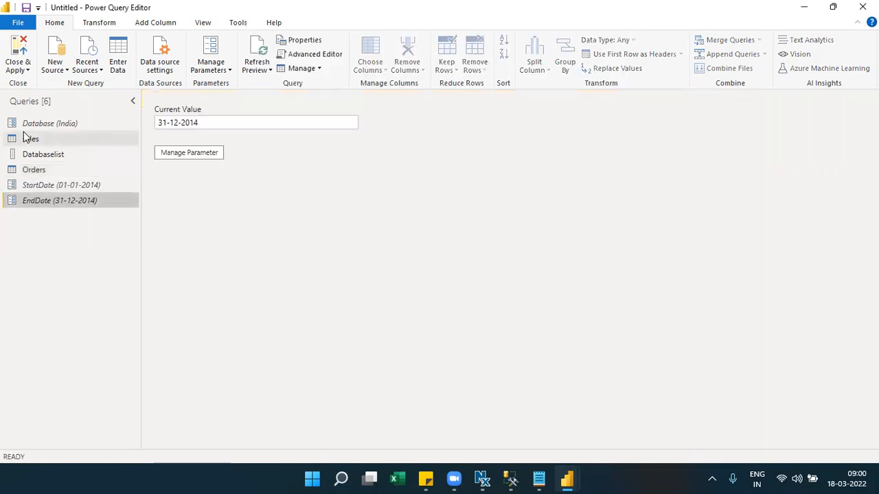
pyautogui.click(60, 188)
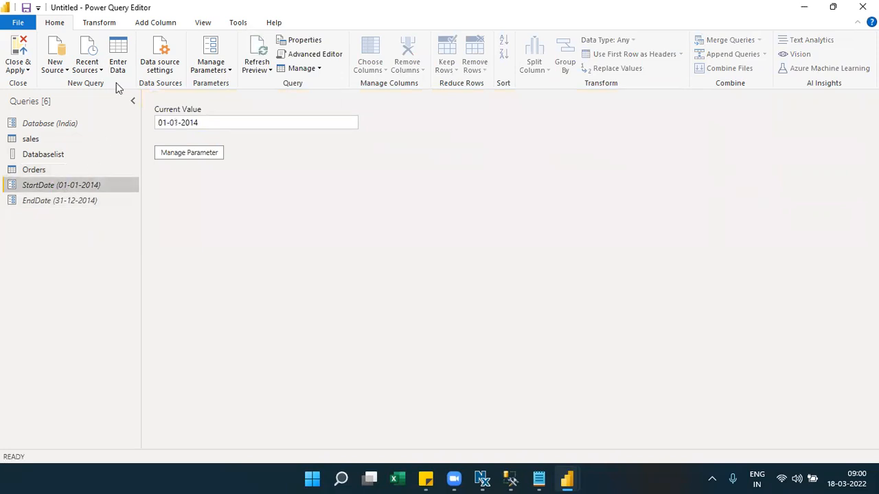
pyautogui.click(35, 170)
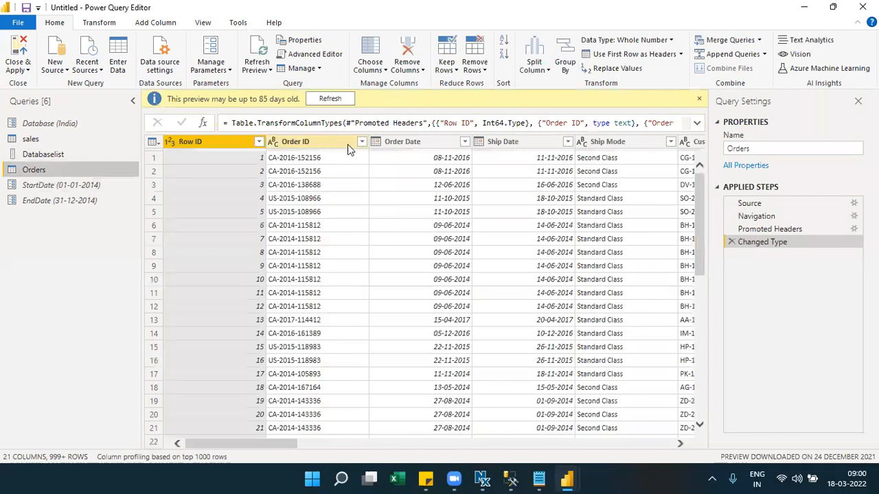
# - Filter Order Date between parameters StartDate and EndDate, leaving only 2014 orders
pyautogui.click(464, 142)
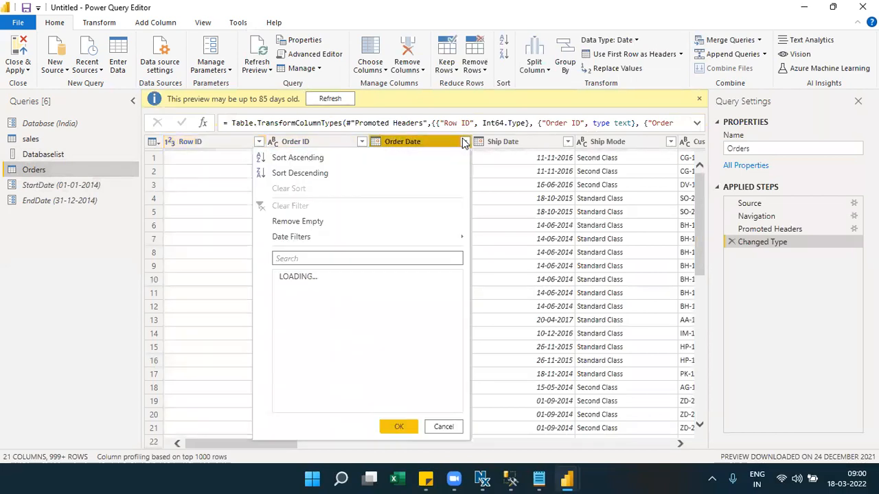
pyautogui.moveTo(460, 235)
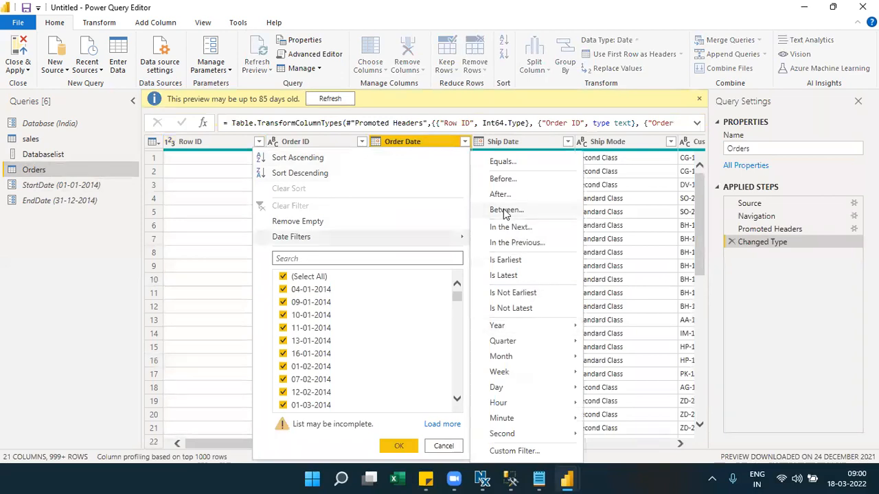
pyautogui.click(505, 211)
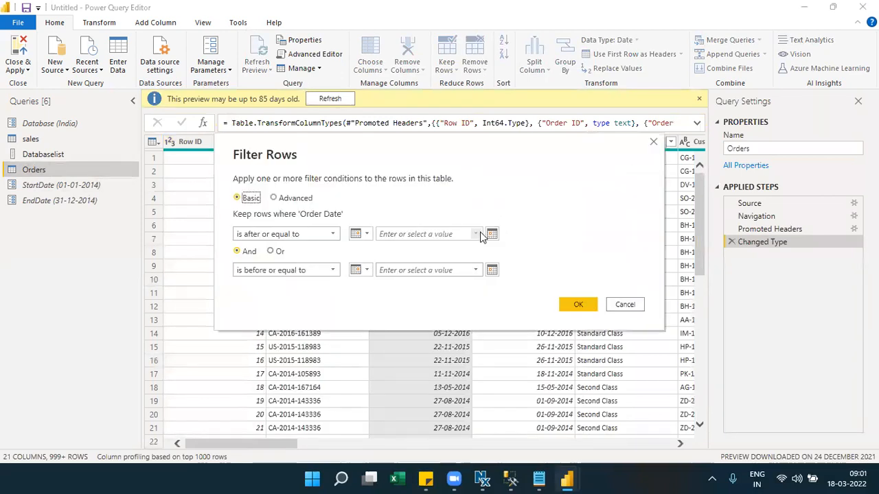
pyautogui.click(476, 234)
pyautogui.click(369, 237)
pyautogui.click(369, 237)
pyautogui.click(378, 265)
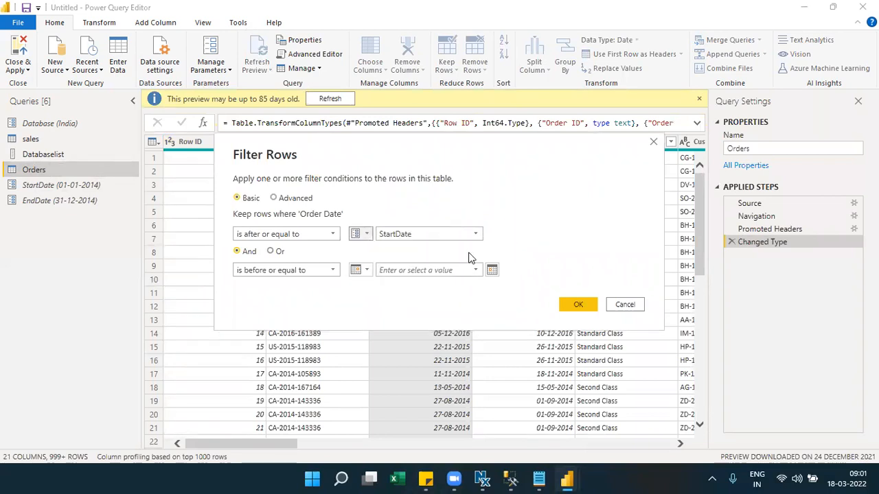
pyautogui.click(368, 272)
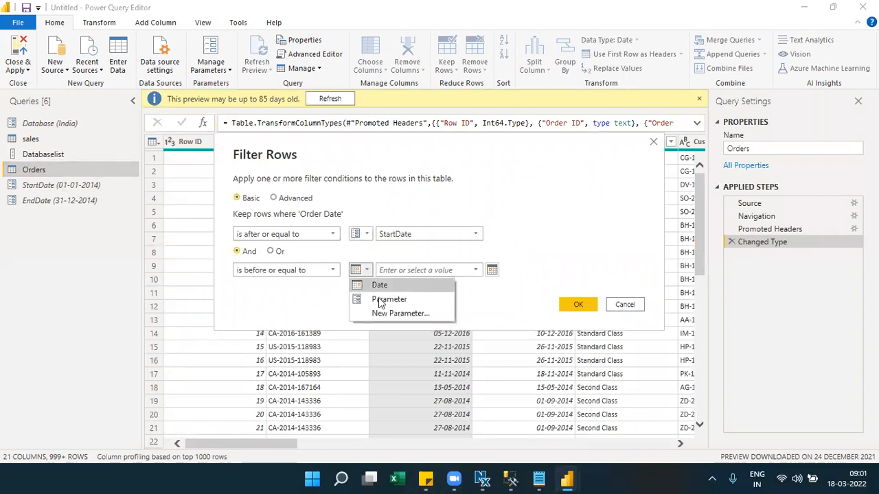
pyautogui.click(380, 300)
pyautogui.click(474, 270)
pyautogui.click(406, 296)
pyautogui.click(576, 304)
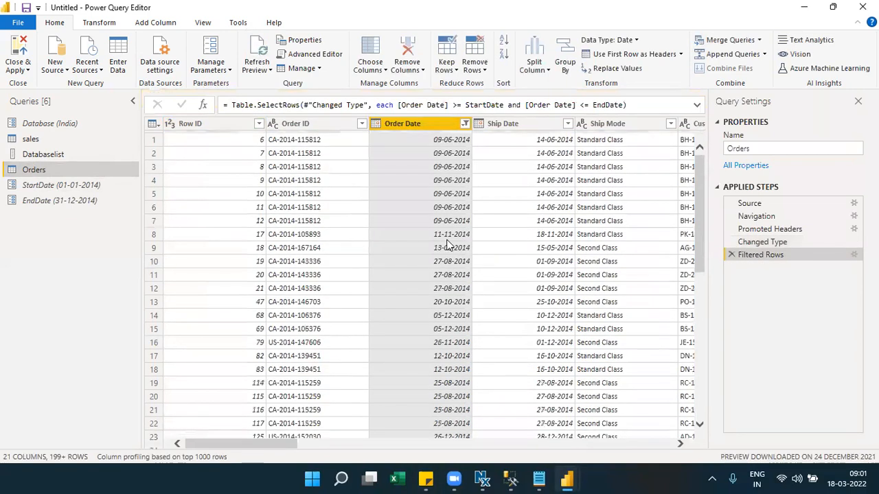
pyautogui.moveTo(697, 191); pyautogui.dragTo(696, 392)
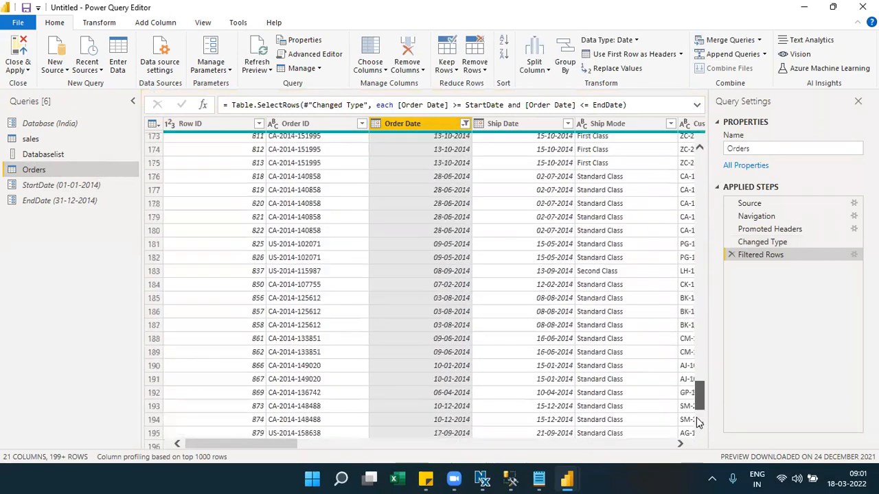
# - Sort Orders by Order Date ascending and scroll through the results
pyautogui.click(465, 124)
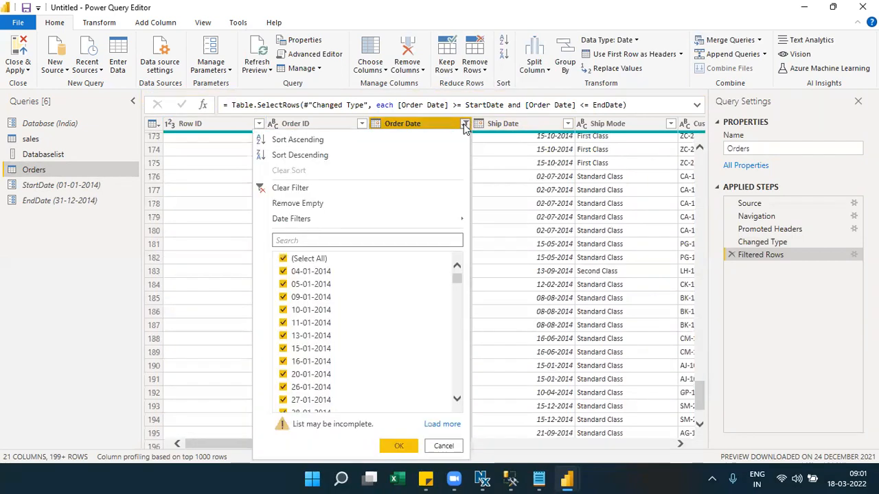
pyautogui.click(387, 139)
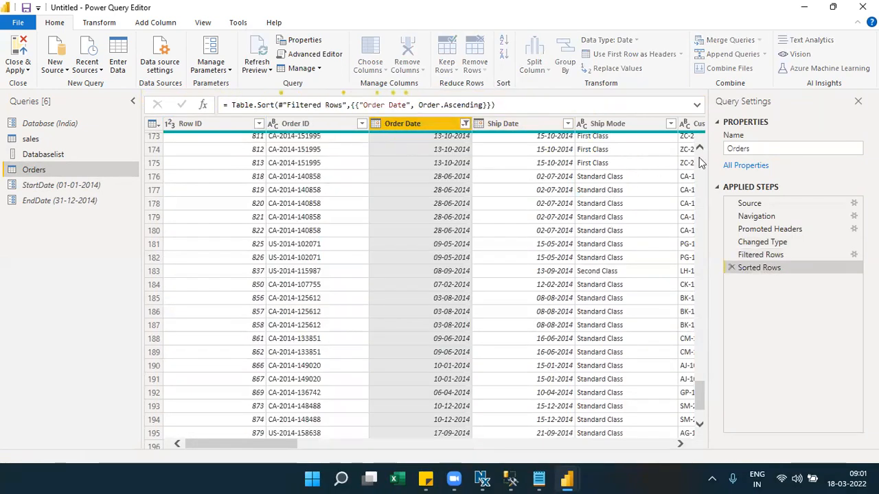
pyautogui.click(699, 305)
pyautogui.moveTo(699, 305); pyautogui.dragTo(692, 392)
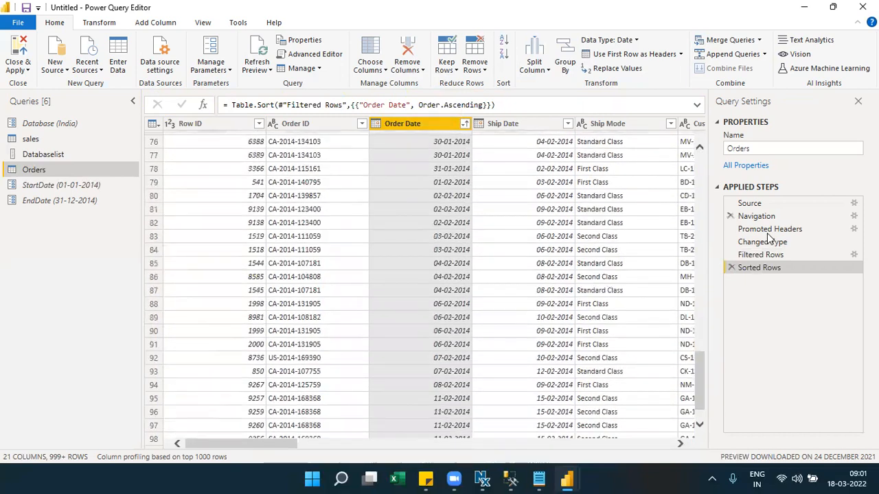
# - Inspect the Filtered Rows step's StartDate/EndDate condition in the formula bar
pyautogui.click(762, 255)
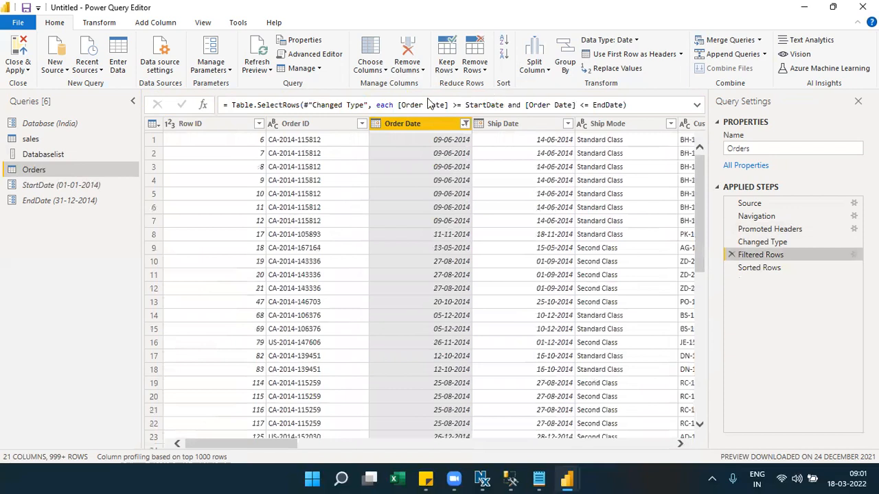
pyautogui.moveTo(376, 106); pyautogui.dragTo(624, 104)
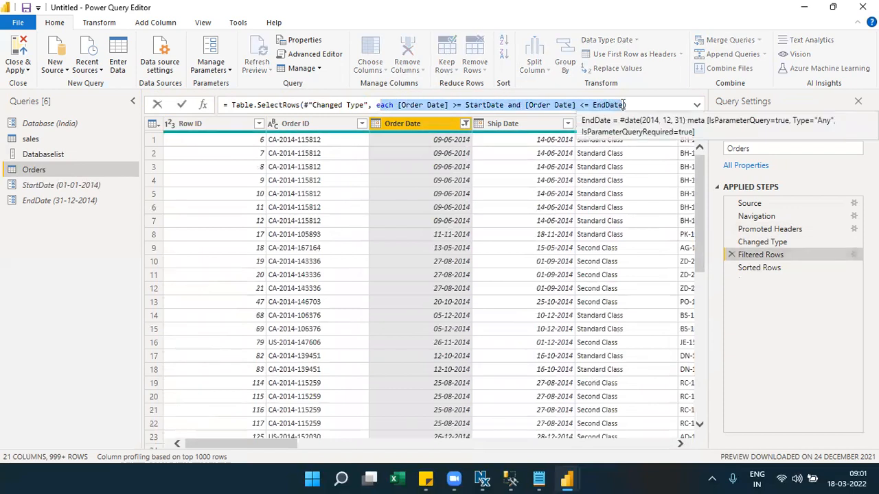
pyautogui.click(61, 187)
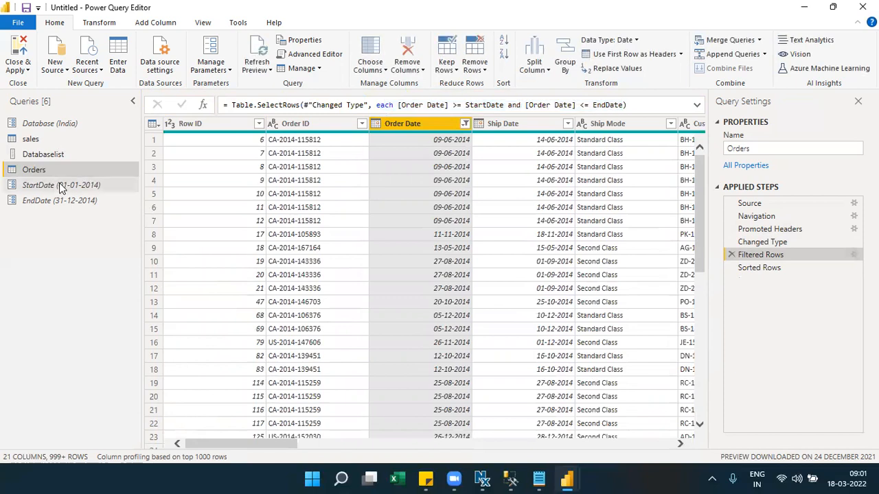
# - Check the StartDate, EndDate and Database parameter values, ending on EndDate at 31-12-2014
pyautogui.click(61, 187)
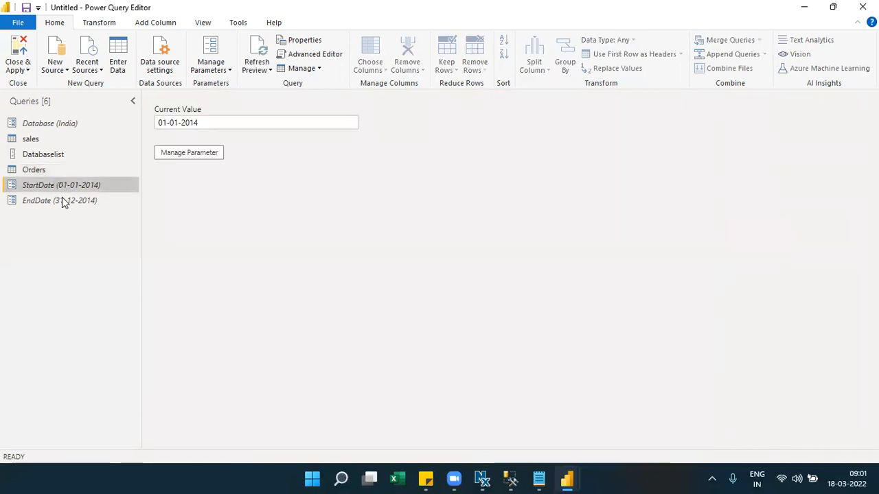
pyautogui.click(64, 201)
pyautogui.click(58, 185)
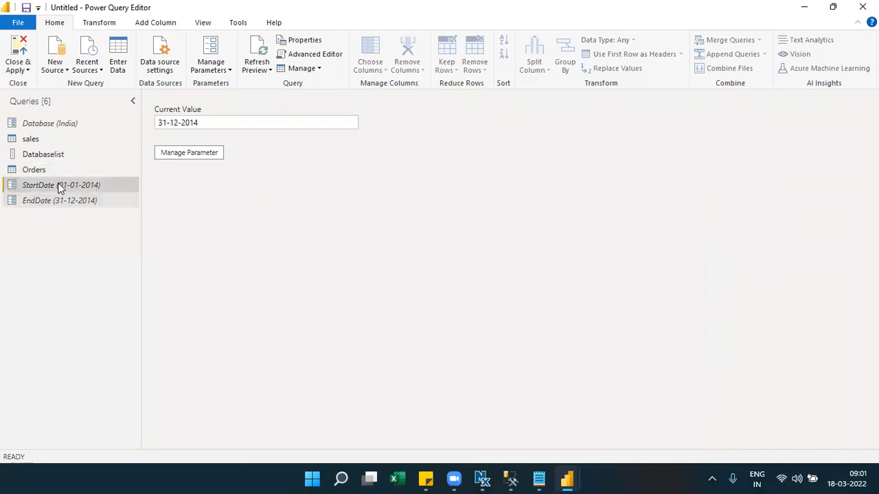
pyautogui.click(44, 125)
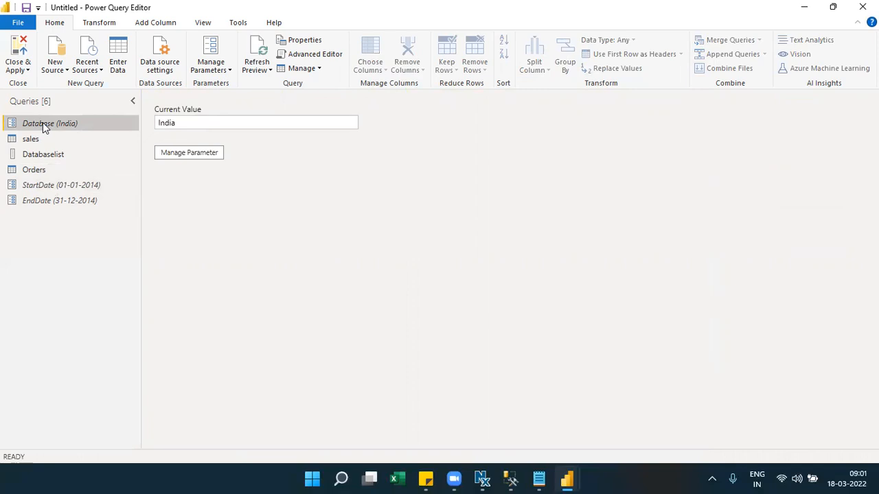
pyautogui.click(57, 193)
pyautogui.click(58, 207)
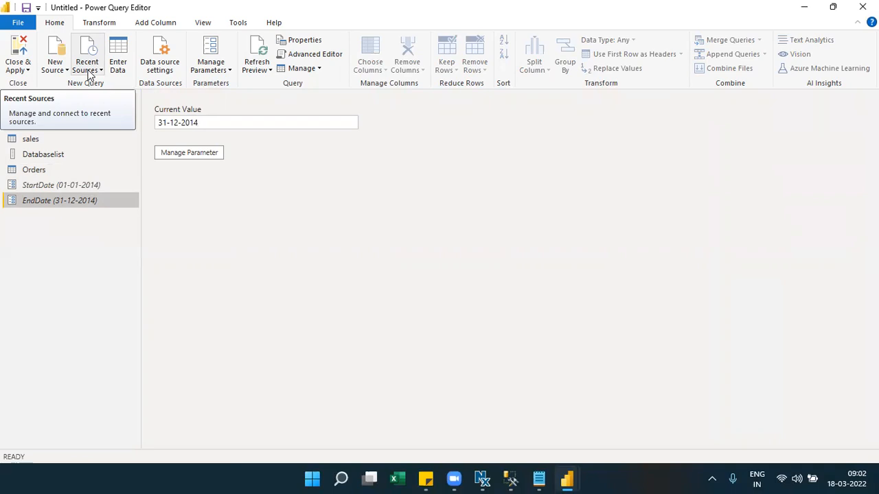
# - Glance at the File menu, then Close & Apply the pending query changes
pyautogui.click(29, 22)
pyautogui.click(300, 335)
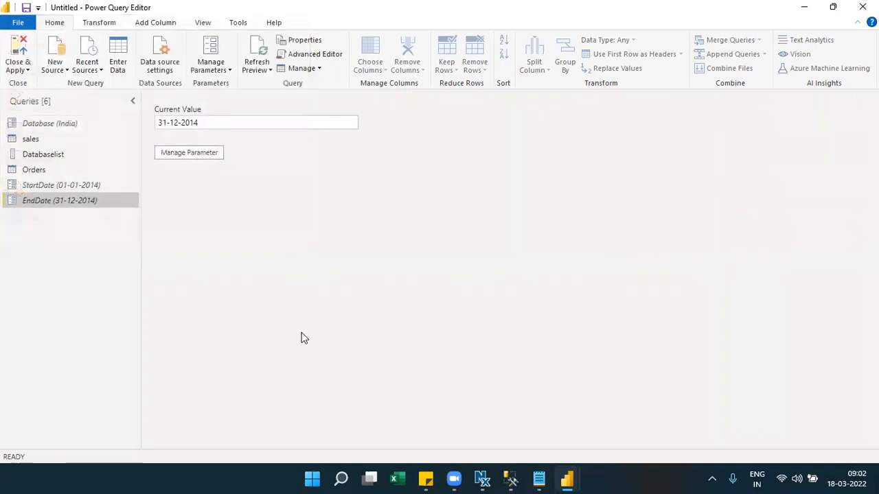
pyautogui.click(28, 71)
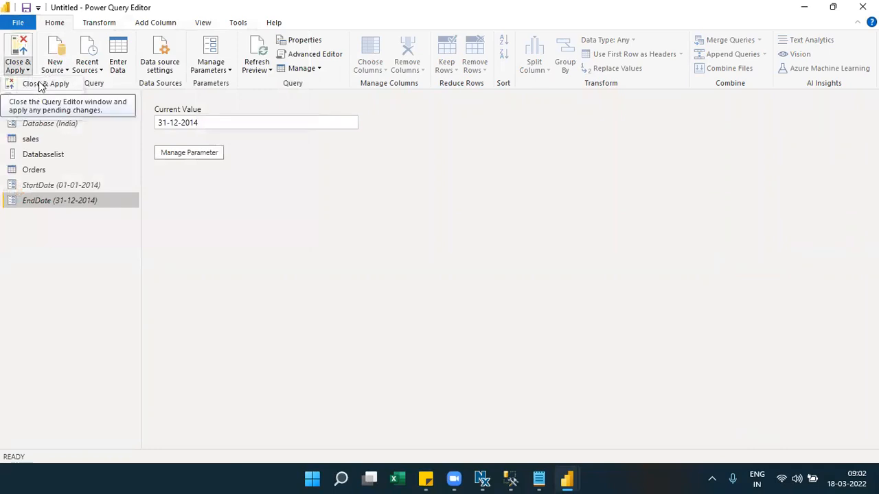
pyautogui.click(38, 83)
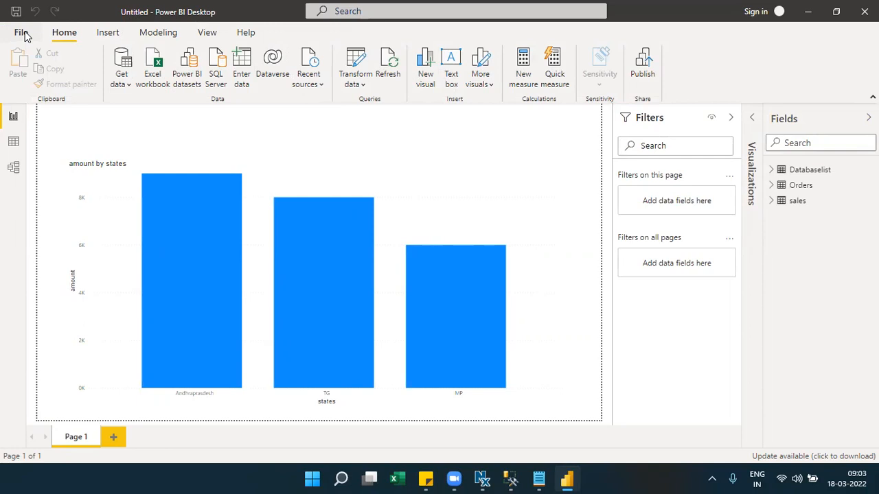
# - Choose File > Import > Power Query, Power Pivot, Power View, retrying until it starts
pyautogui.click(22, 34)
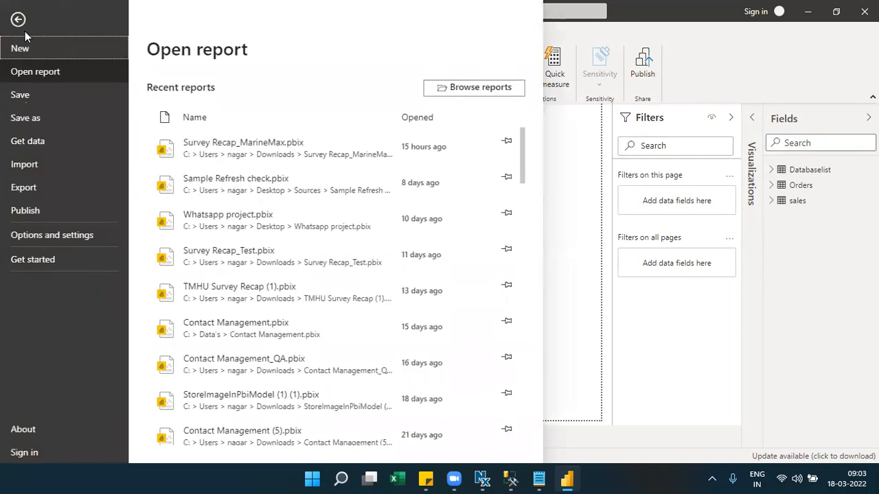
pyautogui.click(30, 165)
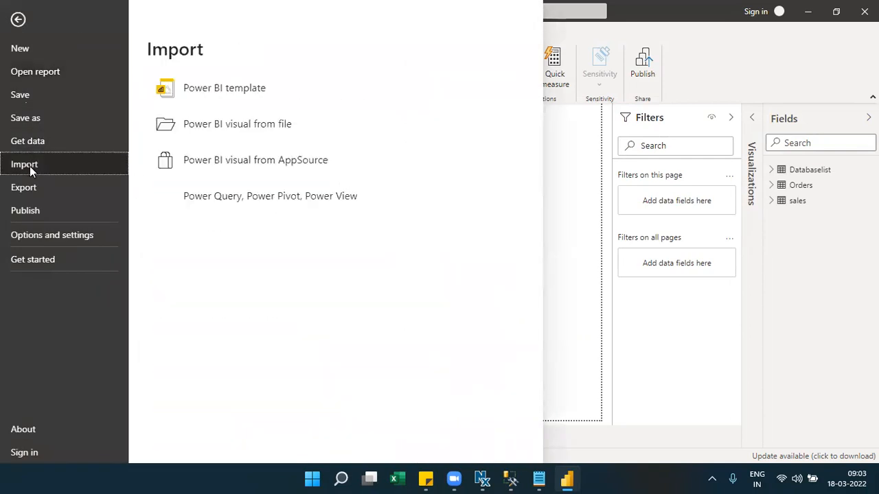
pyautogui.click(335, 199)
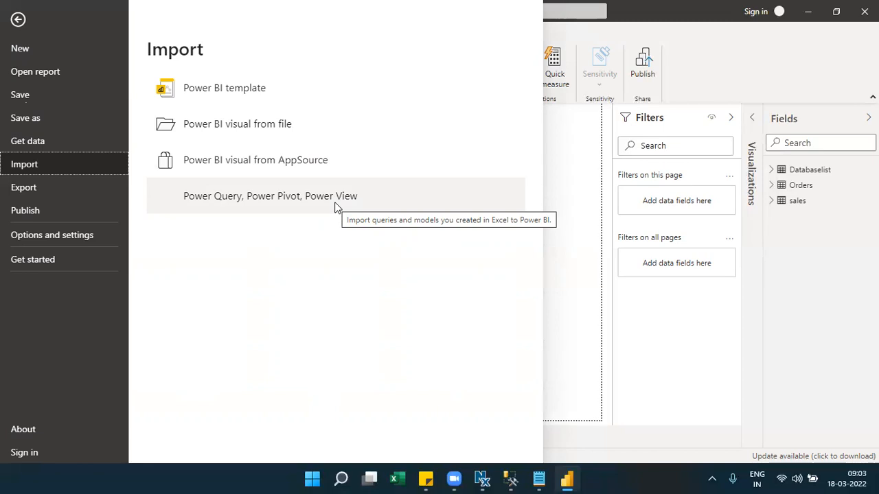
pyautogui.click(337, 206)
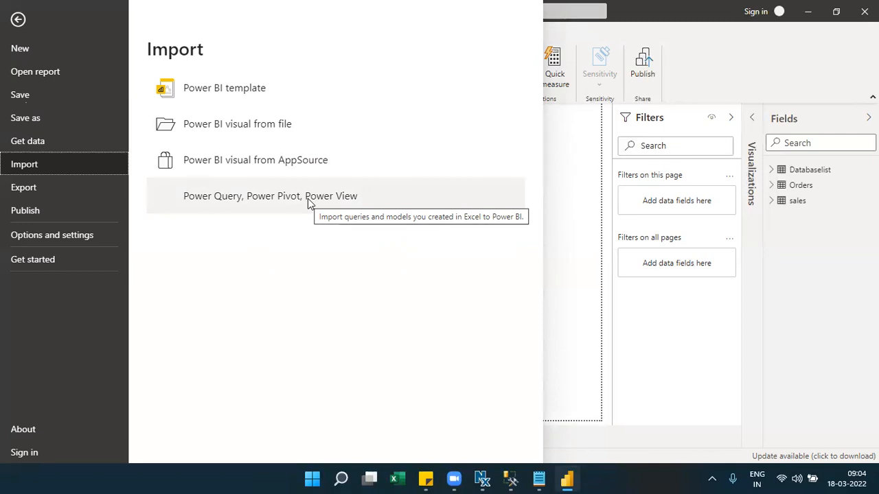
pyautogui.click(308, 199)
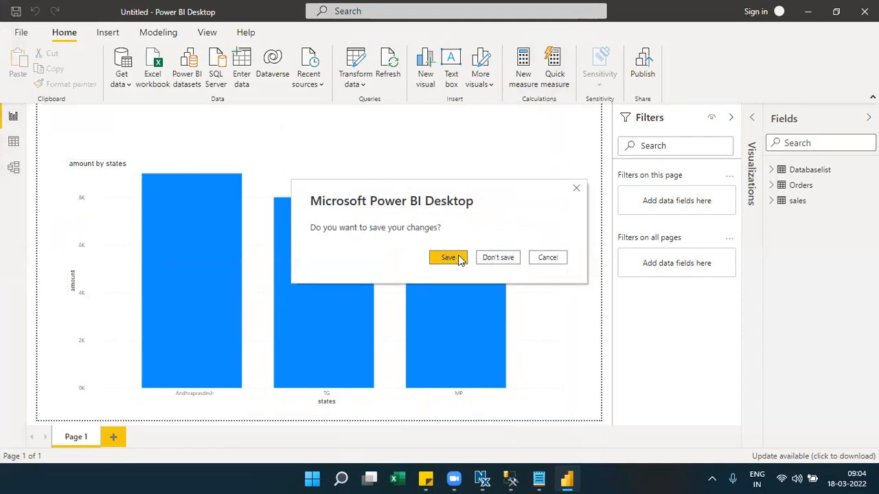
# - Save the current report as sample_5, then start picking the Excel workbook to import
pyautogui.click(458, 259)
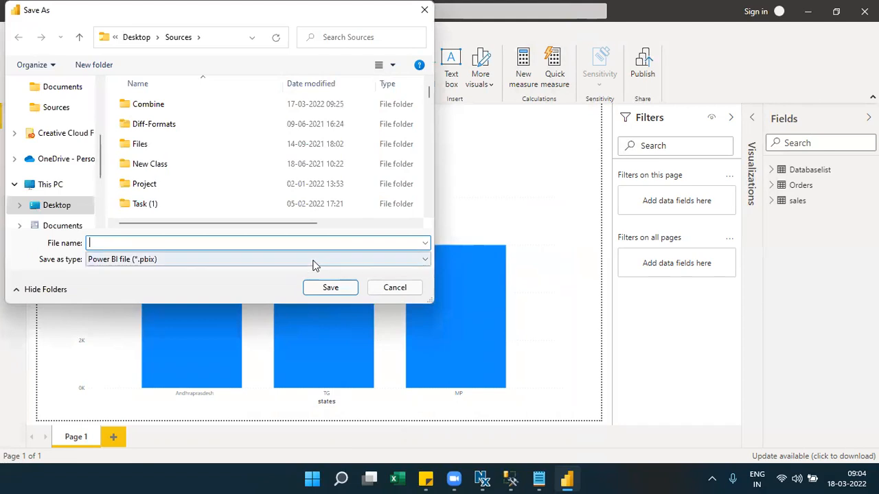
pyautogui.write('sam')
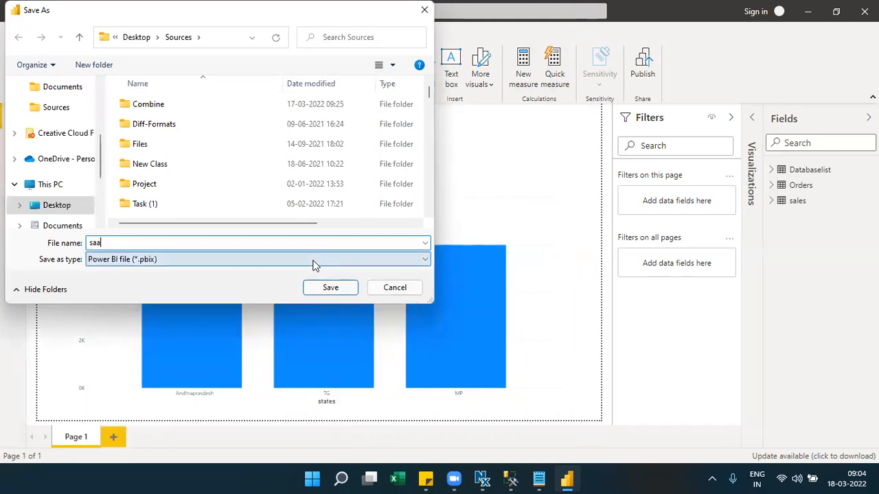
pyautogui.write('ple_5')
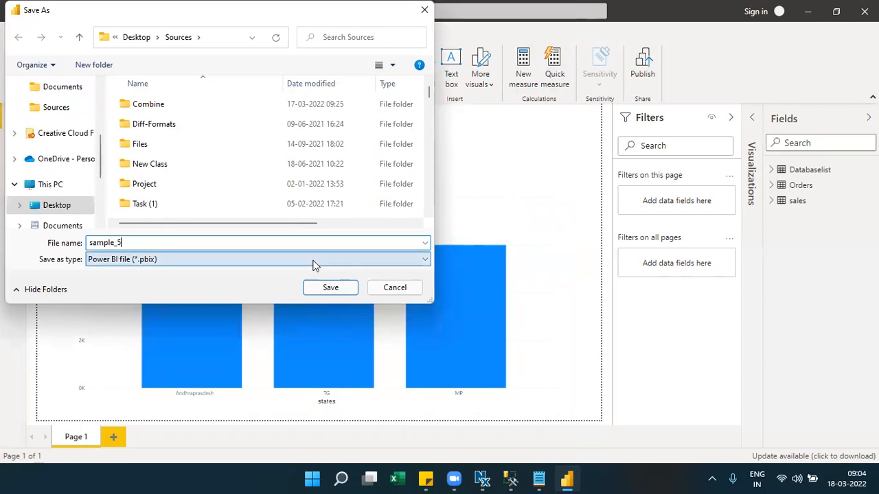
pyautogui.press('Return')
pyautogui.click(170, 69)
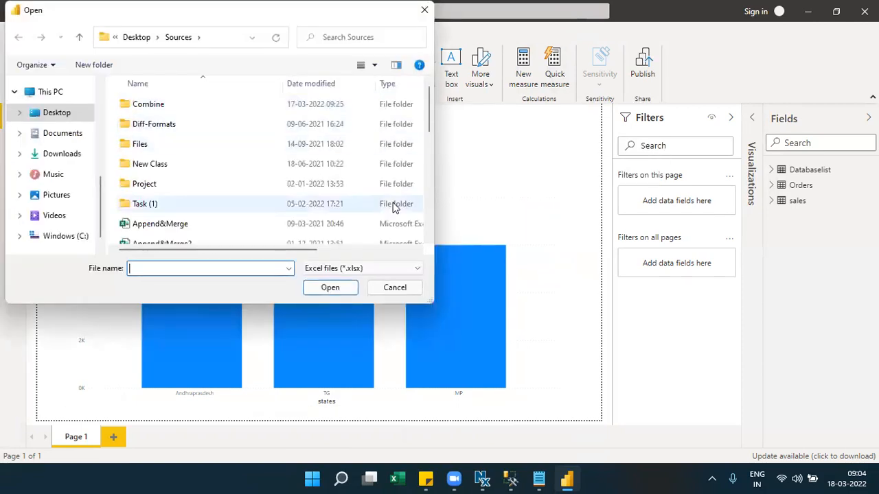
# - Go to the Downloads folder in the Open dialog
pyautogui.scroll(-5, 426, 216)
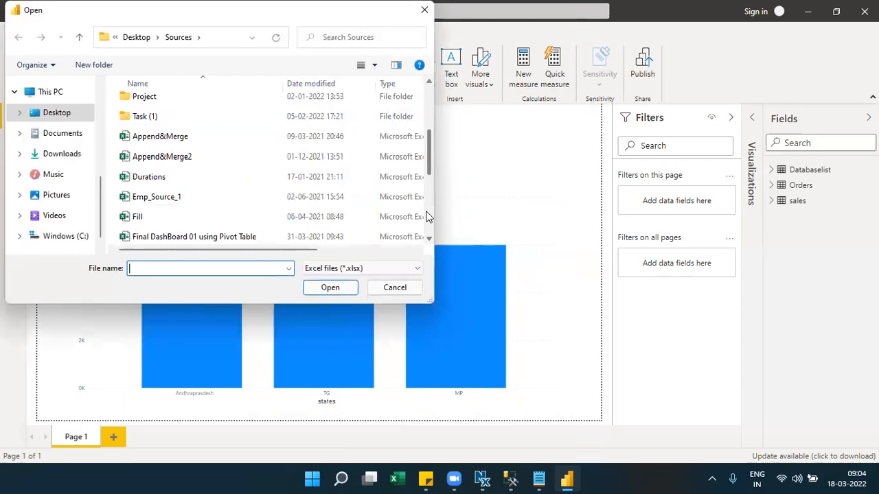
pyautogui.moveTo(426, 211); pyautogui.dragTo(419, 192)
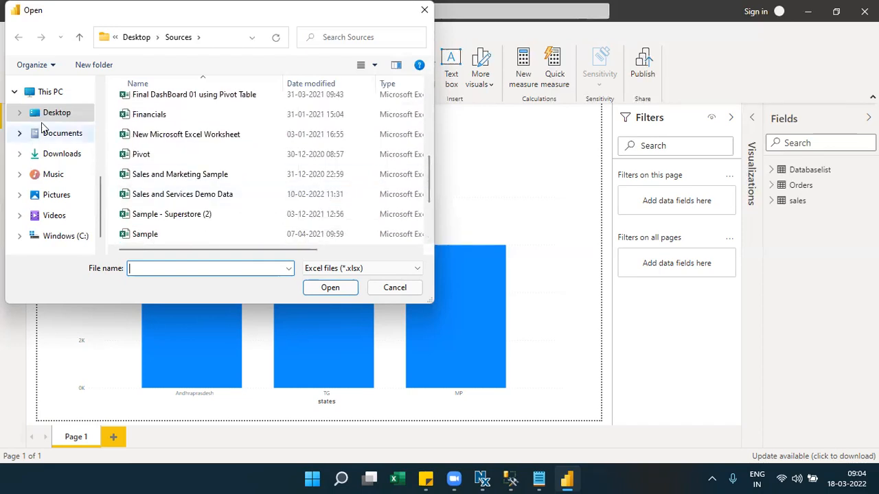
pyautogui.click(100, 100)
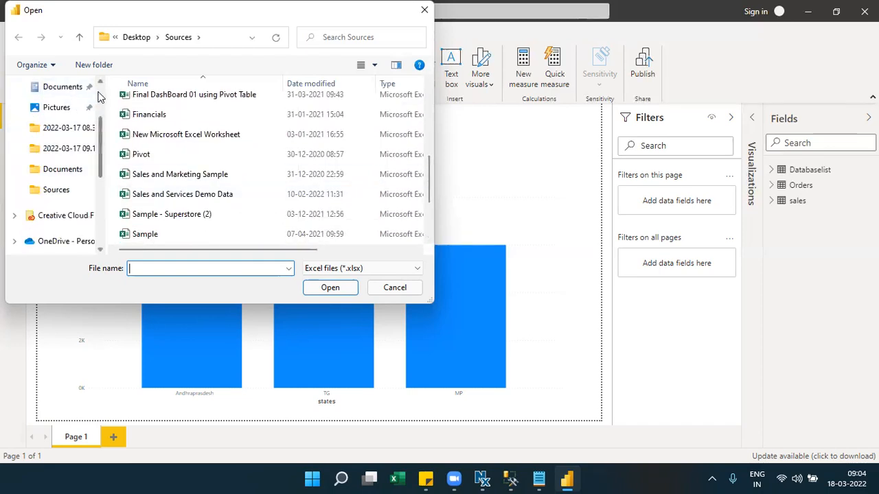
pyautogui.click(100, 96)
pyautogui.click(67, 135)
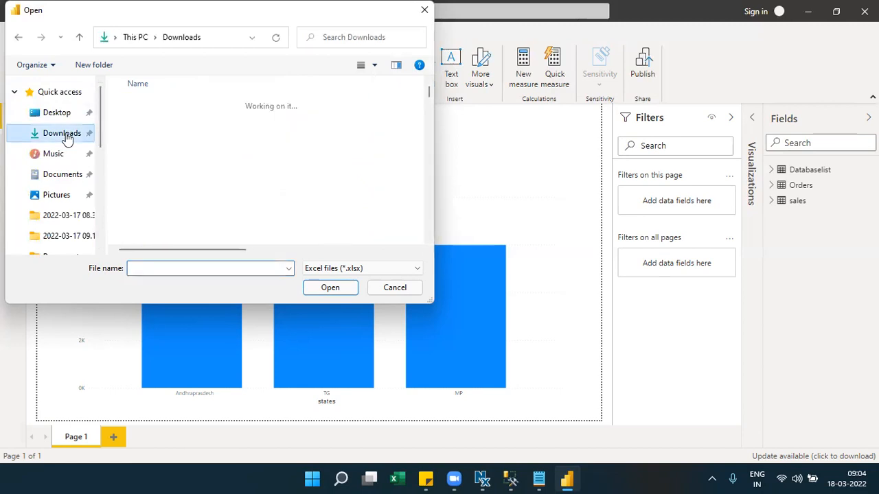
# - Find the Customer Profitability Sample (1) workbook and open it in Excel from its context menu
pyautogui.click(428, 213)
pyautogui.click(428, 213)
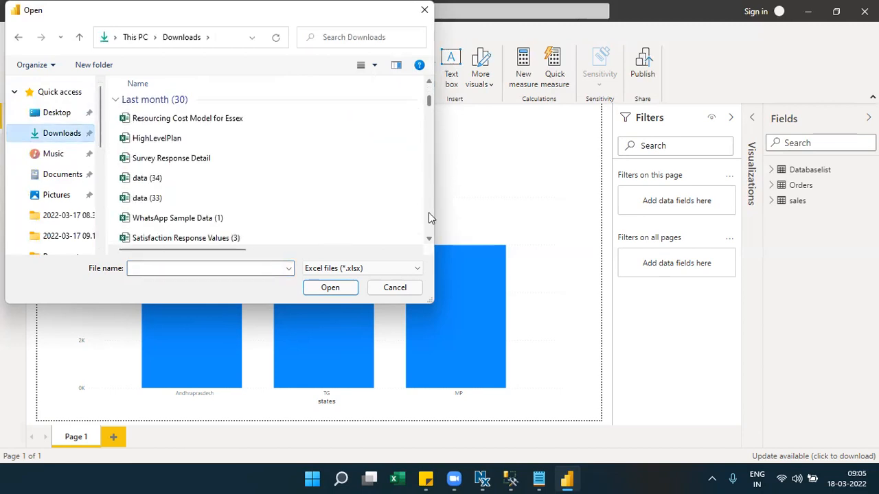
pyautogui.click(429, 213)
pyautogui.click(428, 213)
pyautogui.click(428, 212)
pyautogui.click(429, 212)
pyautogui.click(429, 212)
pyautogui.click(428, 212)
pyautogui.click(429, 212)
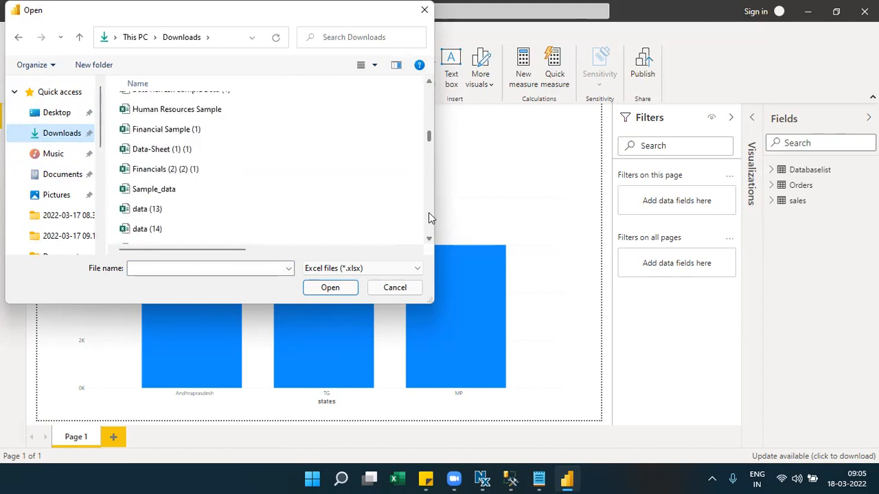
pyautogui.click(428, 212)
pyautogui.click(429, 212)
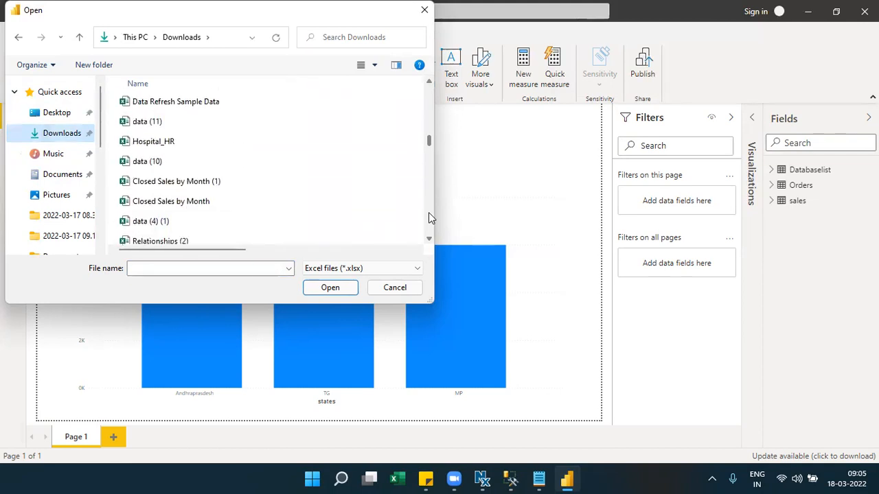
pyautogui.click(429, 212)
pyautogui.click(429, 212)
pyautogui.click(429, 213)
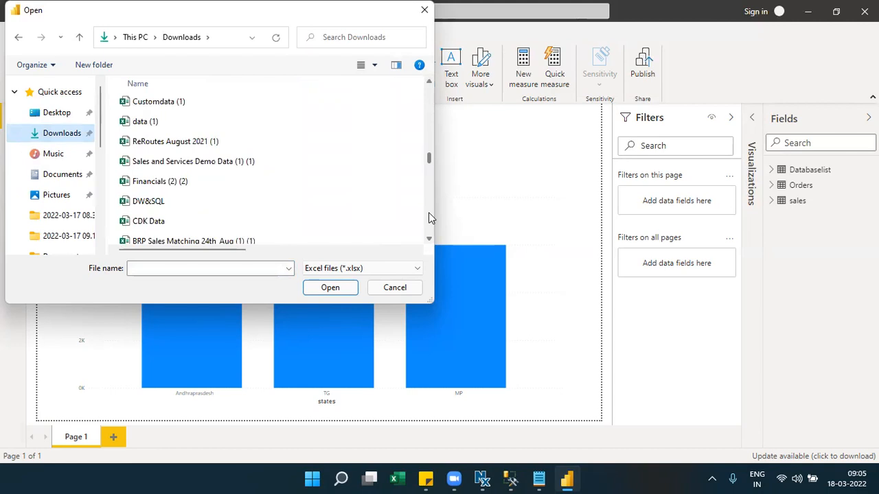
pyautogui.click(429, 212)
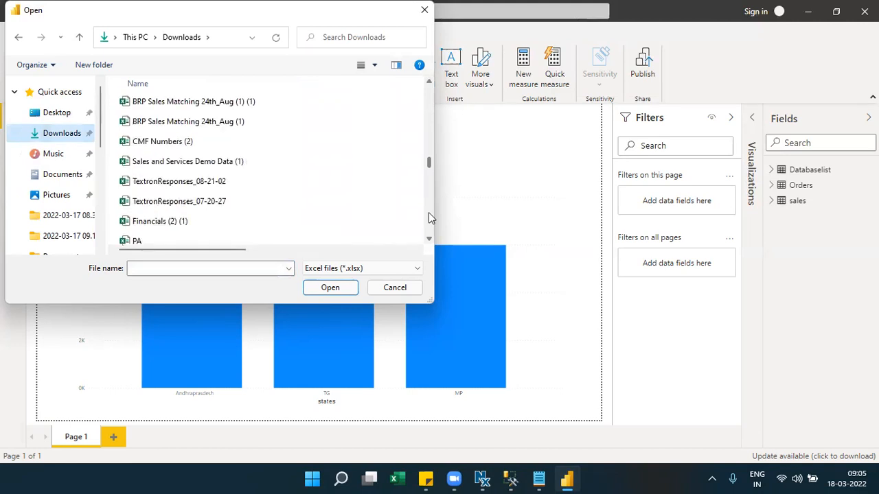
pyautogui.click(428, 212)
pyautogui.click(429, 212)
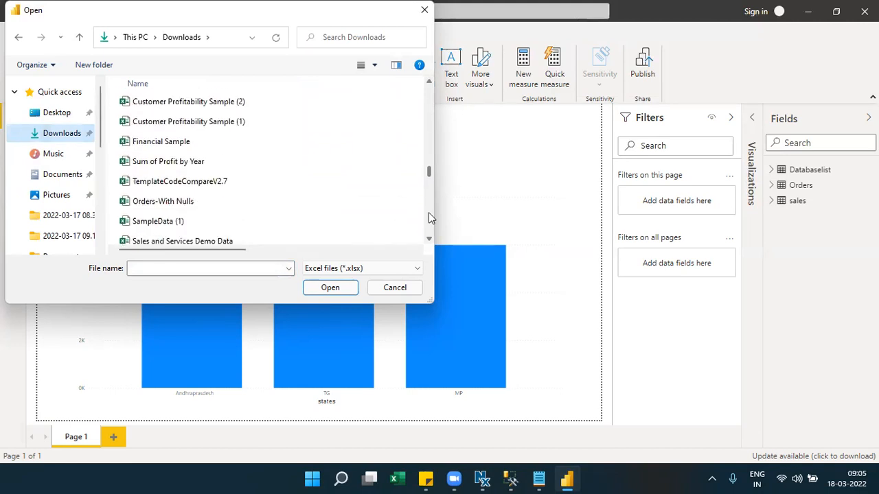
pyautogui.click(165, 122)
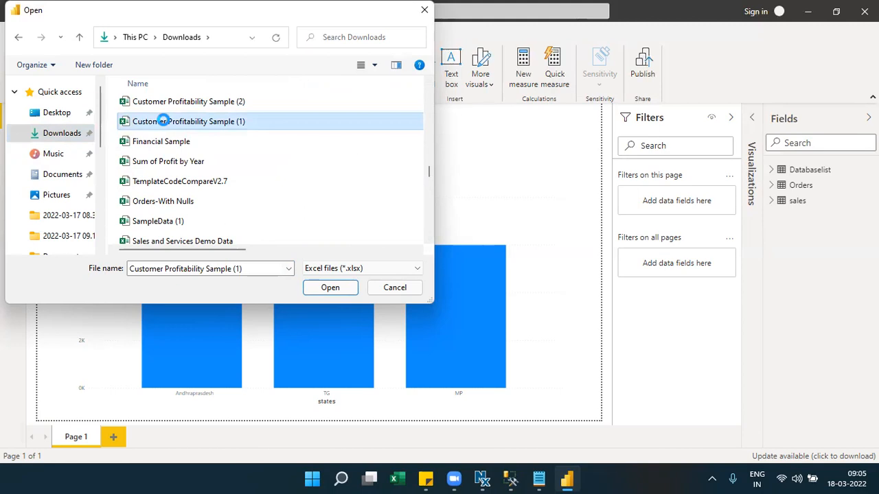
pyautogui.rightClick(165, 121)
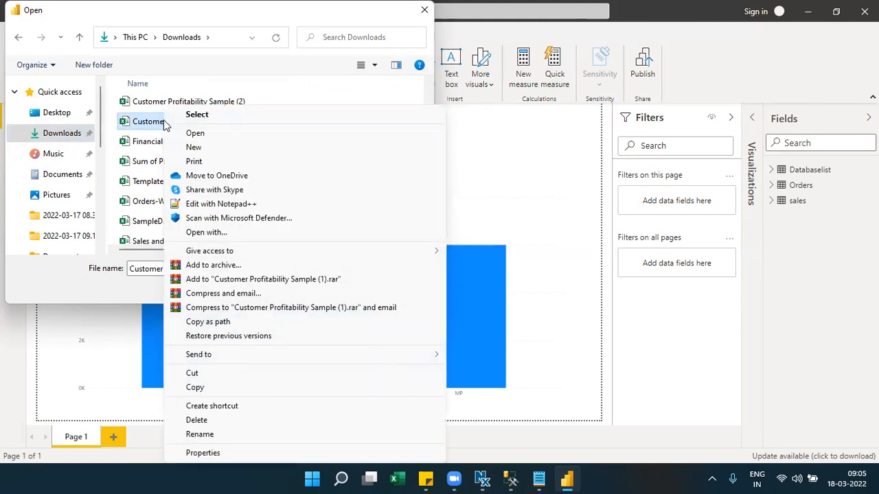
pyautogui.click(194, 134)
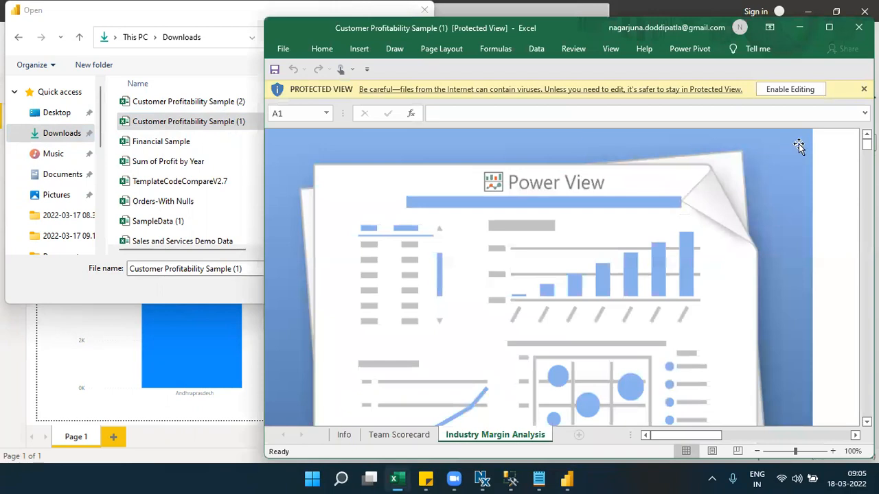
# - Enable editing and external data connections in the workbook, and maximize its window
pyautogui.click(382, 435)
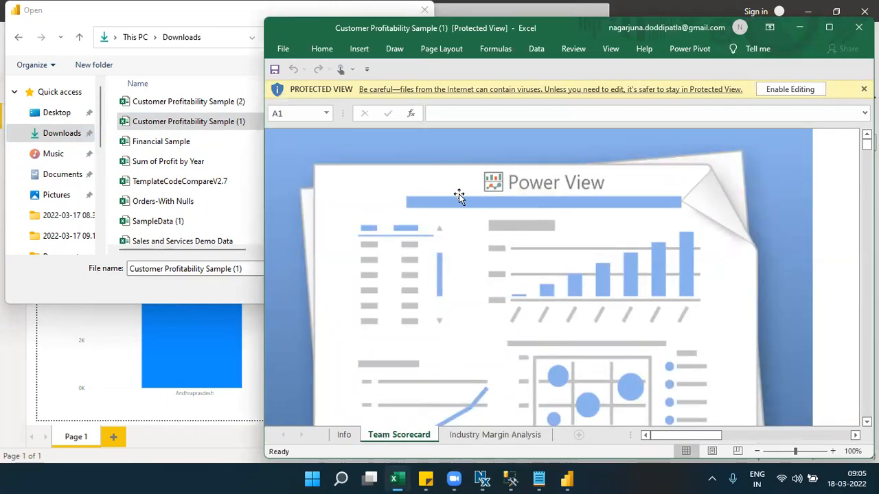
pyautogui.click(791, 90)
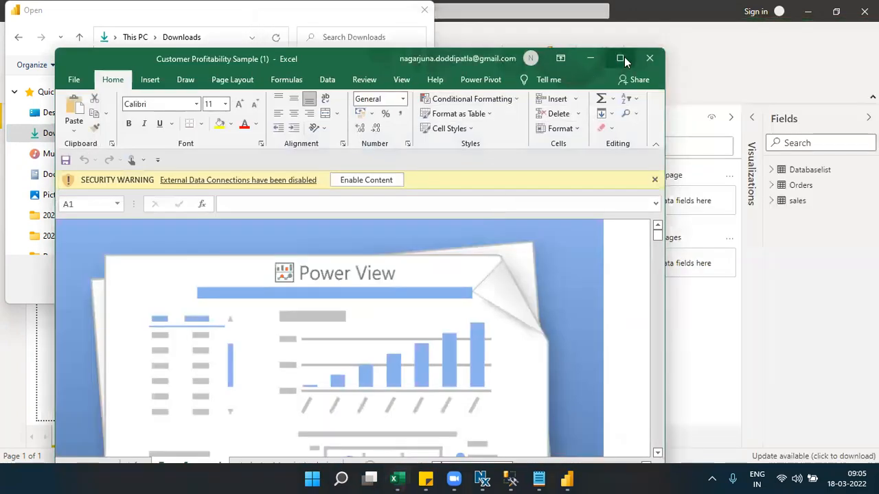
pyautogui.click(624, 57)
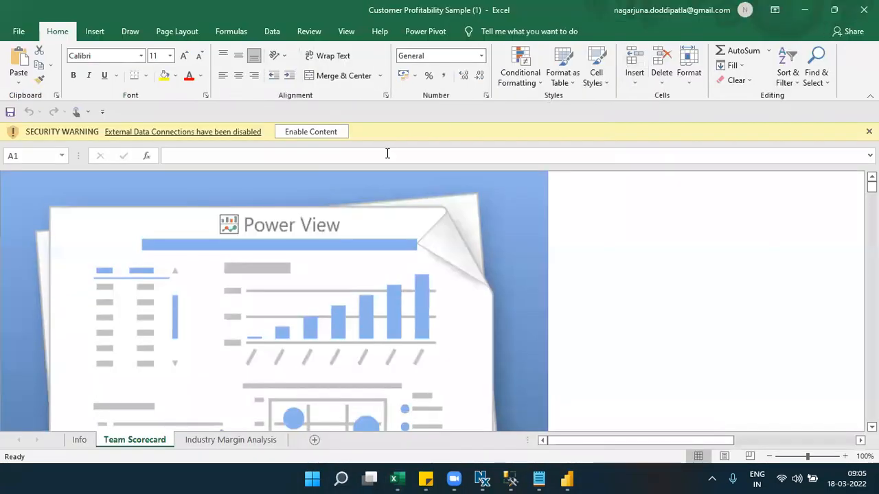
pyautogui.click(343, 138)
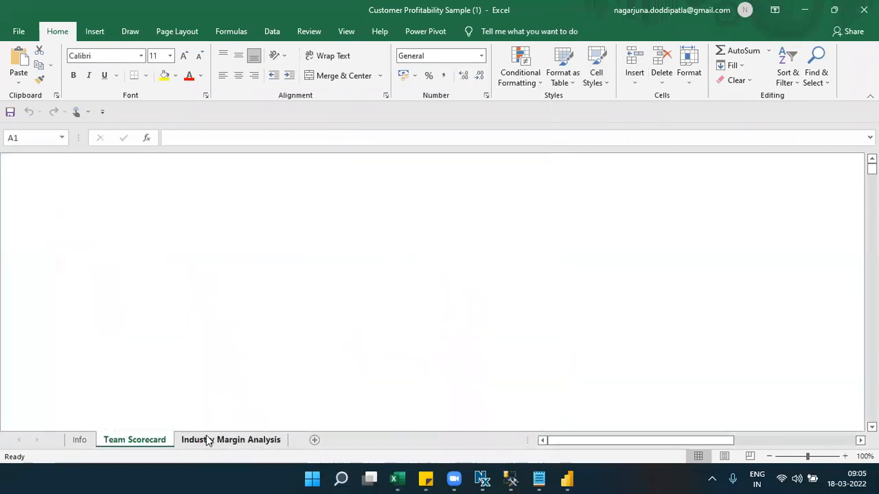
# - Flip between the Info, Team Scorecard and Industry Margin Analysis sheets, then close Excel
pyautogui.click(208, 440)
pyautogui.click(76, 446)
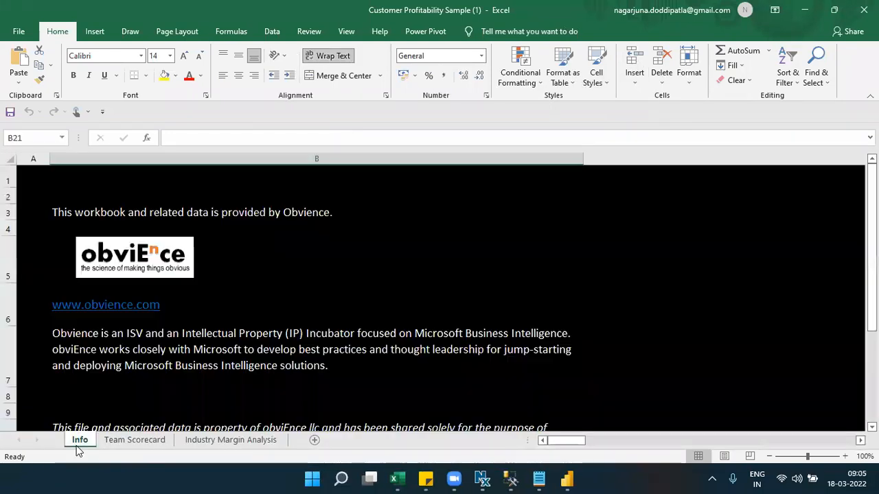
pyautogui.click(128, 444)
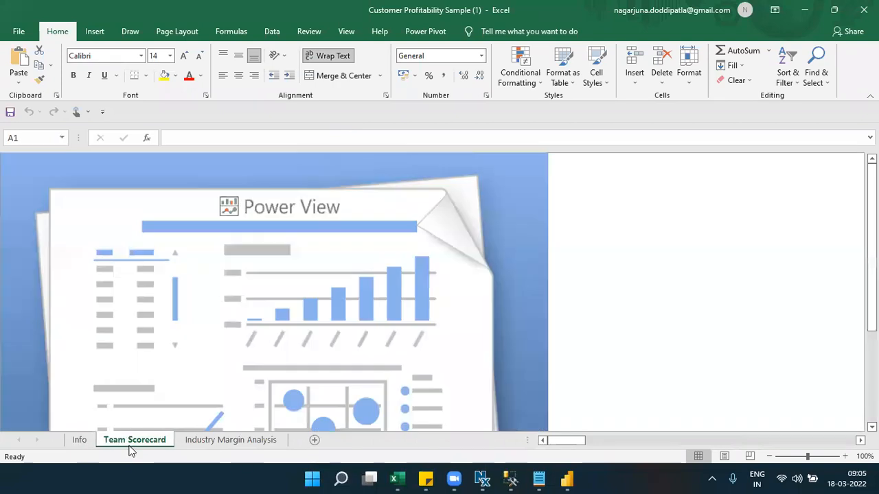
pyautogui.click(184, 442)
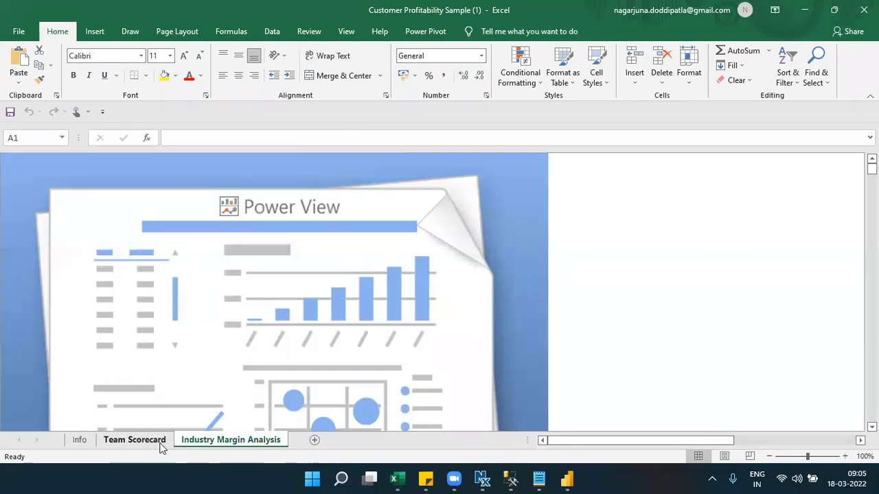
pyautogui.click(162, 445)
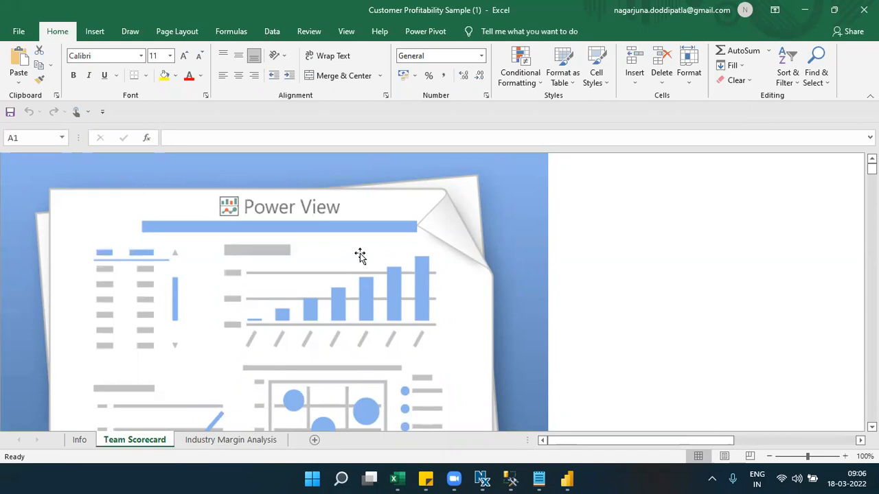
pyautogui.click(230, 440)
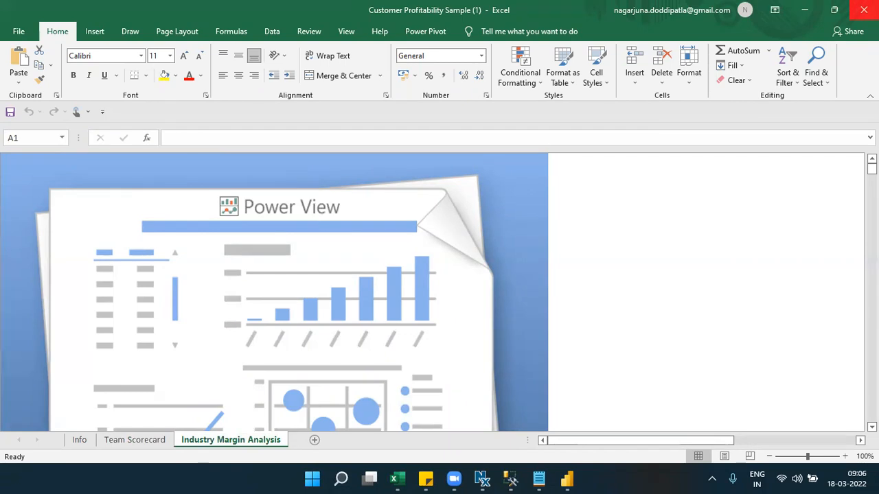
pyautogui.click(864, 10)
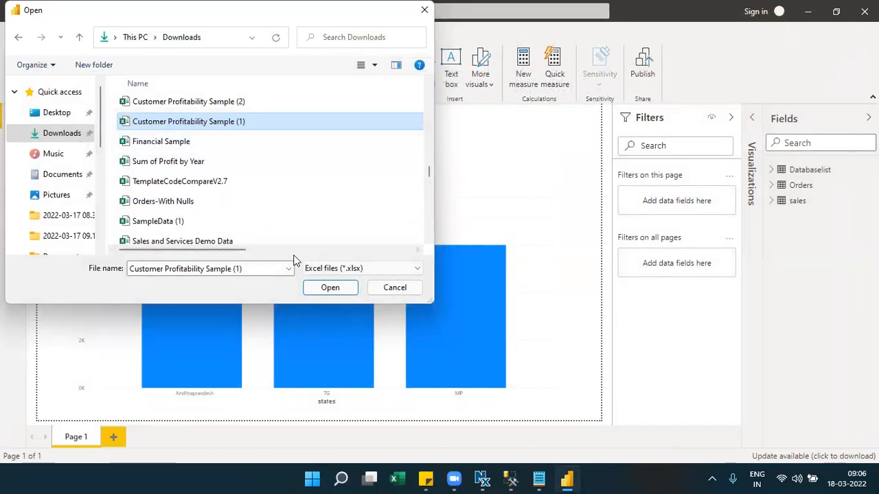
# - Open Customer Profitability Sample (1), start the workbook import, and dismiss the Migration completed summary
pyautogui.click(318, 288)
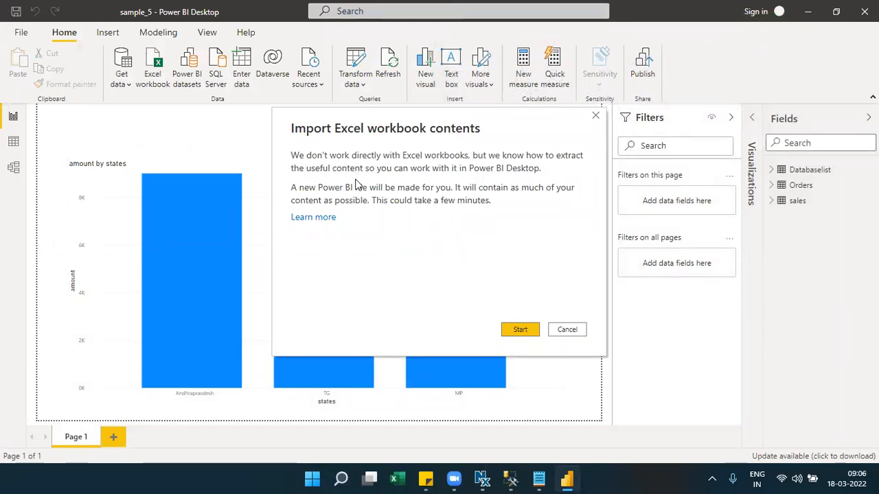
pyautogui.click(520, 331)
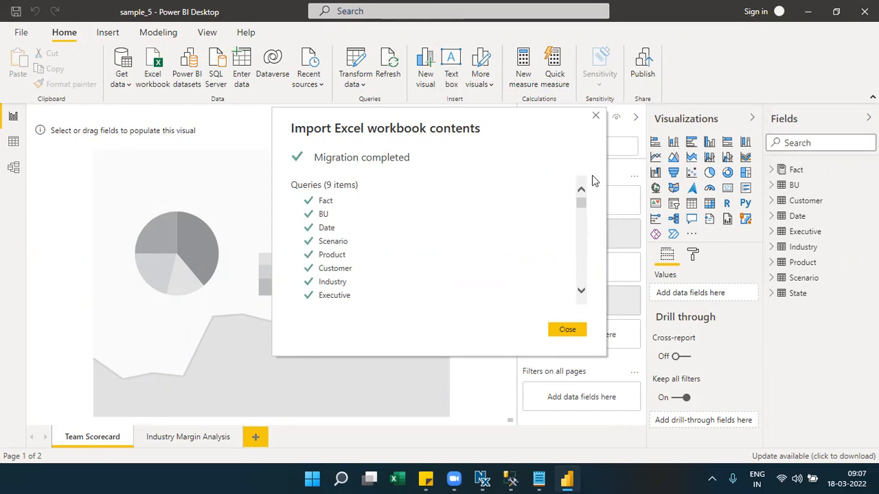
pyautogui.moveTo(580, 211); pyautogui.dragTo(577, 294)
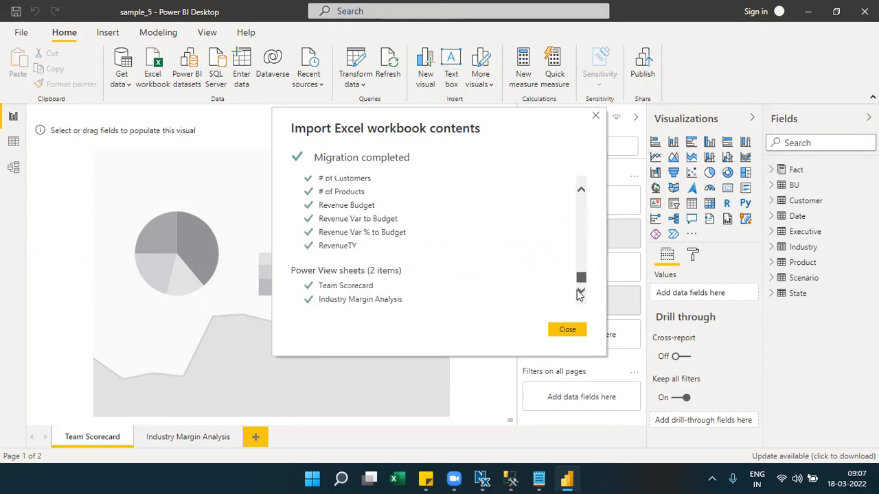
pyautogui.click(596, 116)
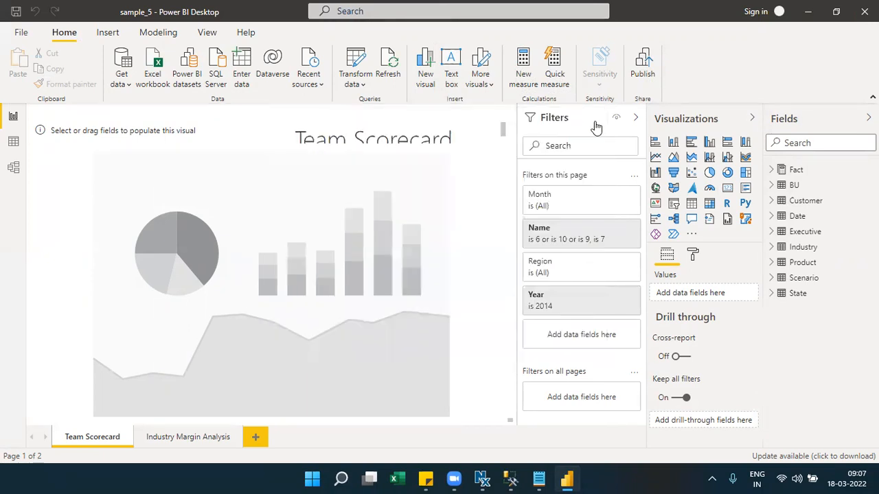
# - Inspect the empty and unsupported visuals on the Industry Margin Analysis page, comparing with Team Scorecard
pyautogui.click(192, 437)
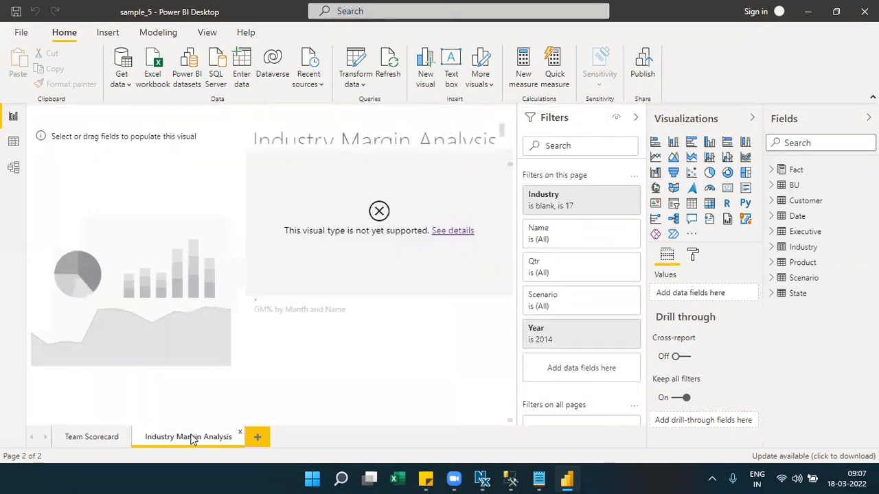
pyautogui.click(209, 259)
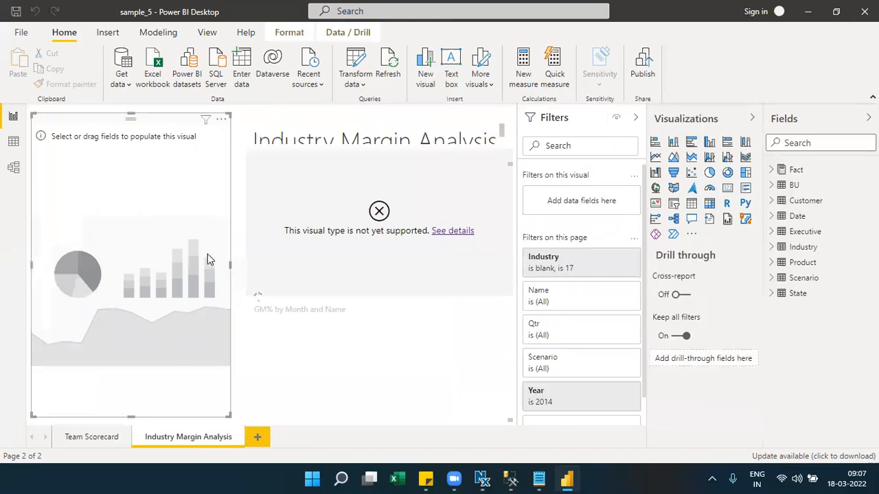
pyautogui.click(330, 266)
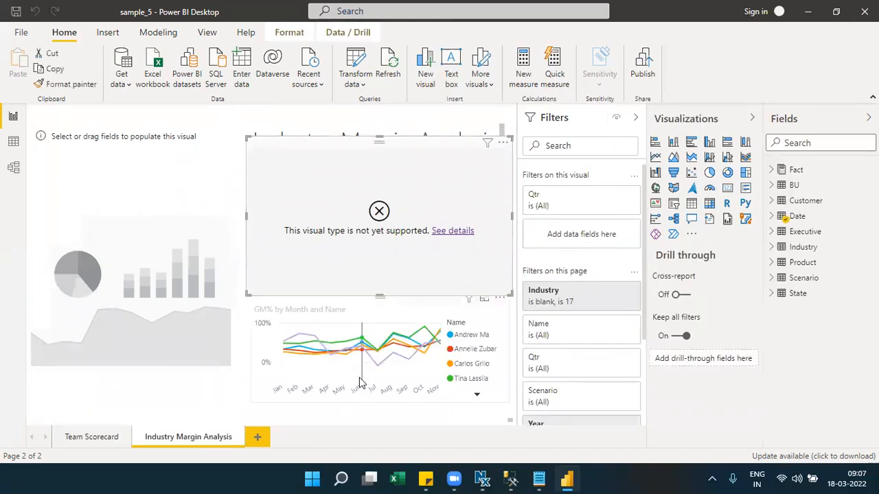
pyautogui.click(189, 373)
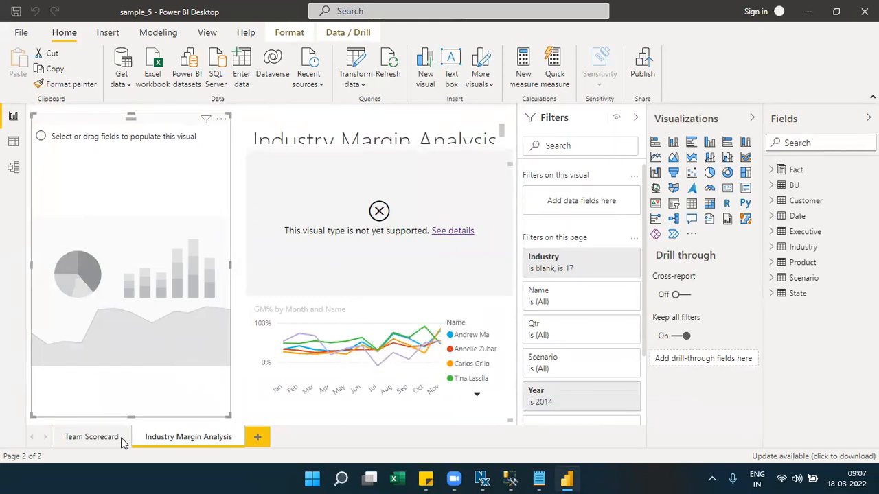
pyautogui.click(91, 437)
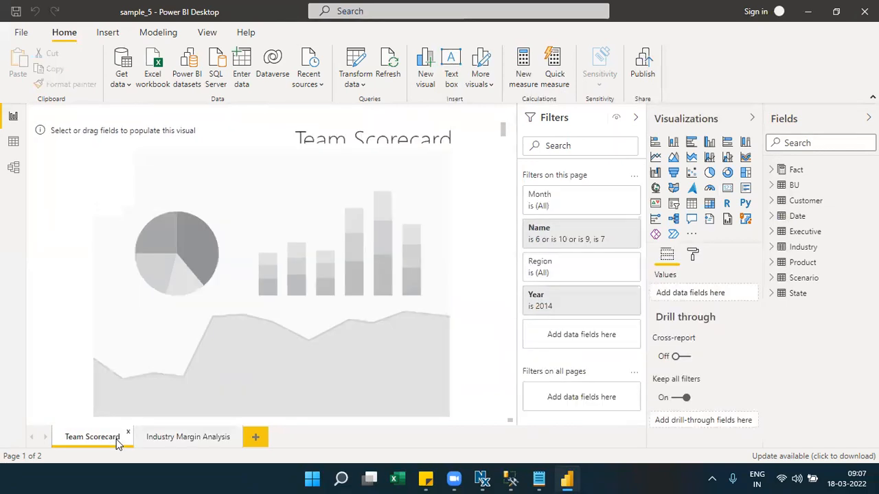
pyautogui.click(184, 439)
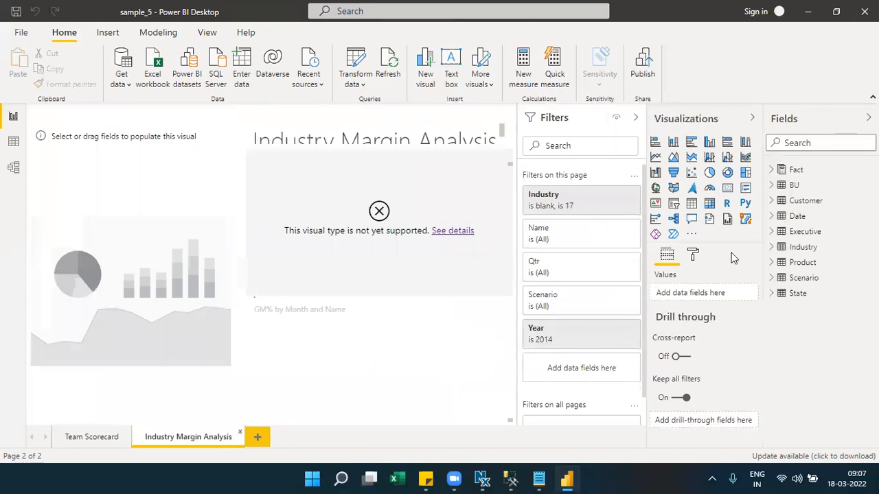
# - Expand the Date, Executive, Industry and Scenario tables in the Fields pane
pyautogui.click(772, 215)
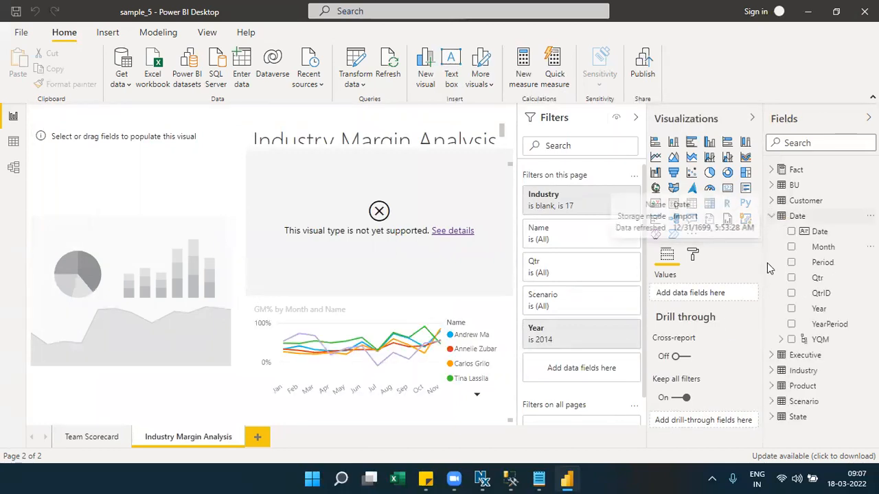
pyautogui.click(775, 357)
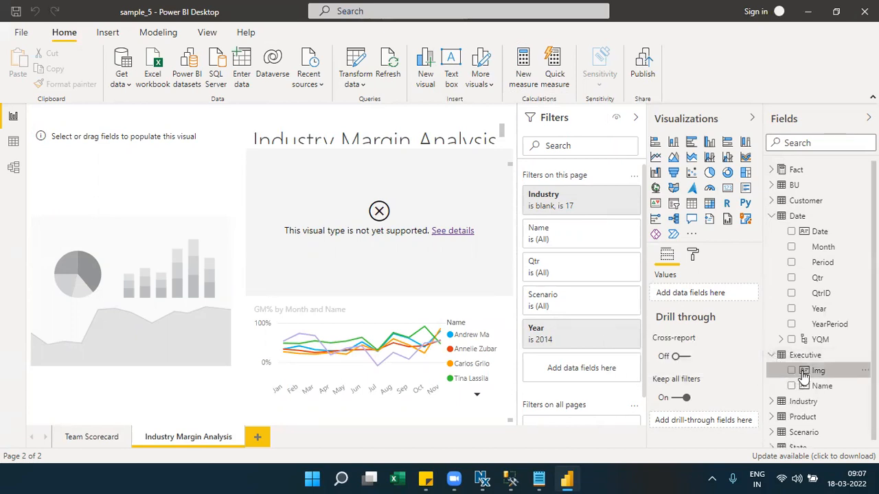
pyautogui.click(805, 374)
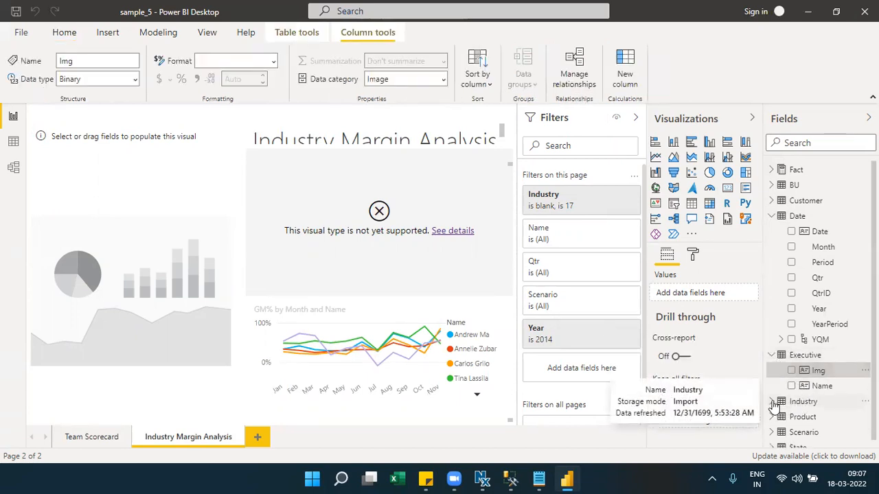
pyautogui.click(773, 403)
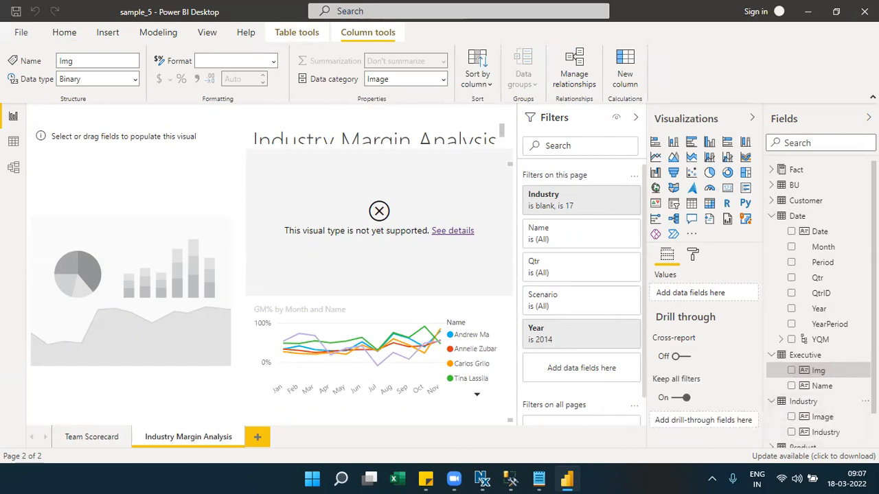
pyautogui.scroll(-1, 818, 405)
pyautogui.click(778, 426)
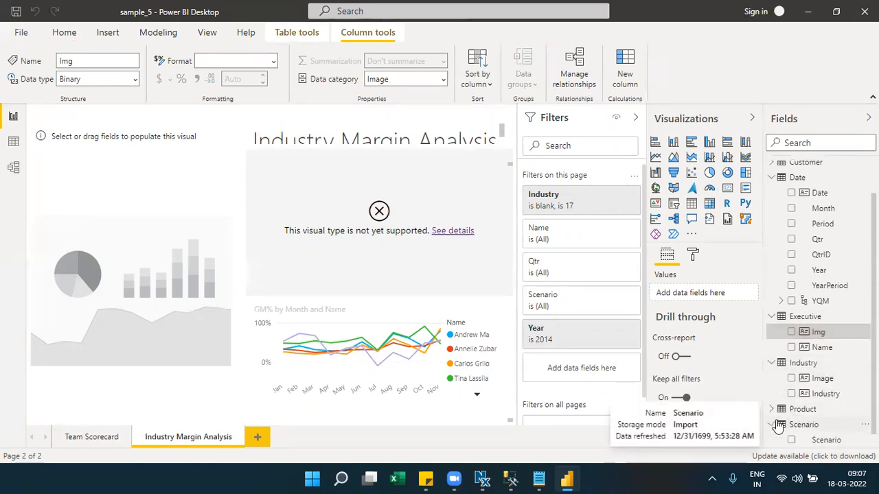
pyautogui.scroll(-1, 778, 426)
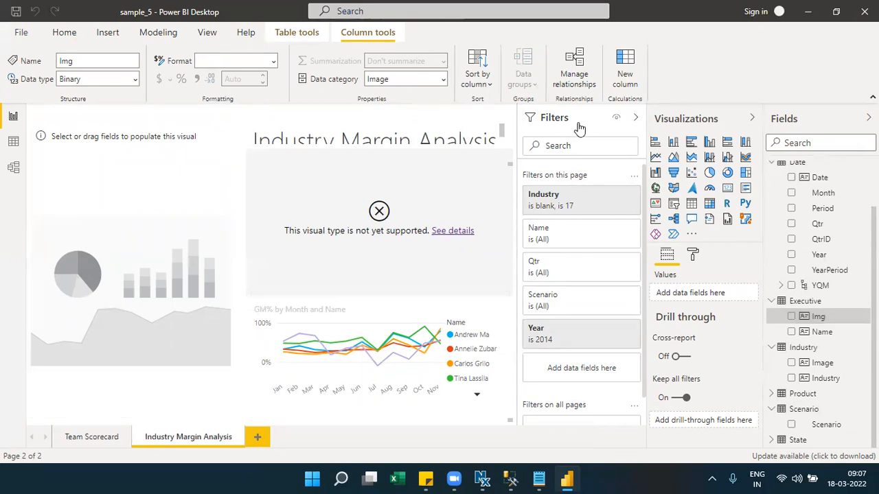
# - Collapse the Filters, Visualizations and Fields panes
pyautogui.click(635, 117)
pyautogui.click(752, 118)
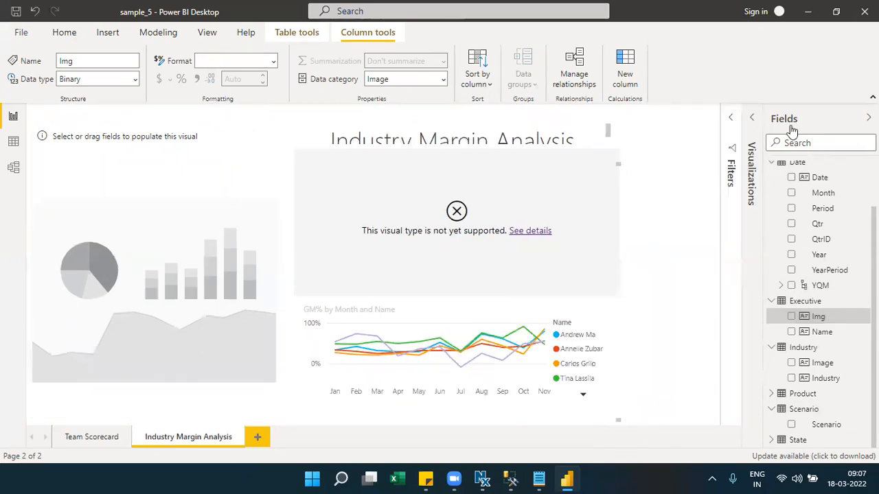
pyautogui.click(798, 131)
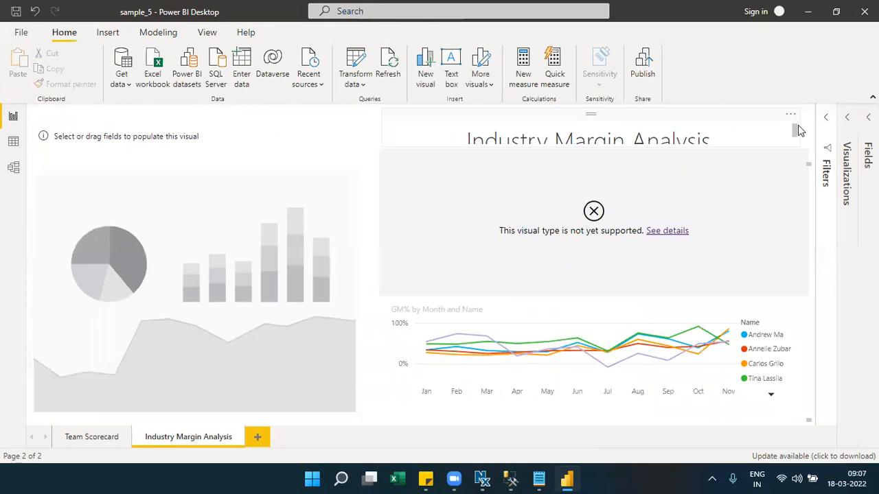
pyautogui.click(35, 34)
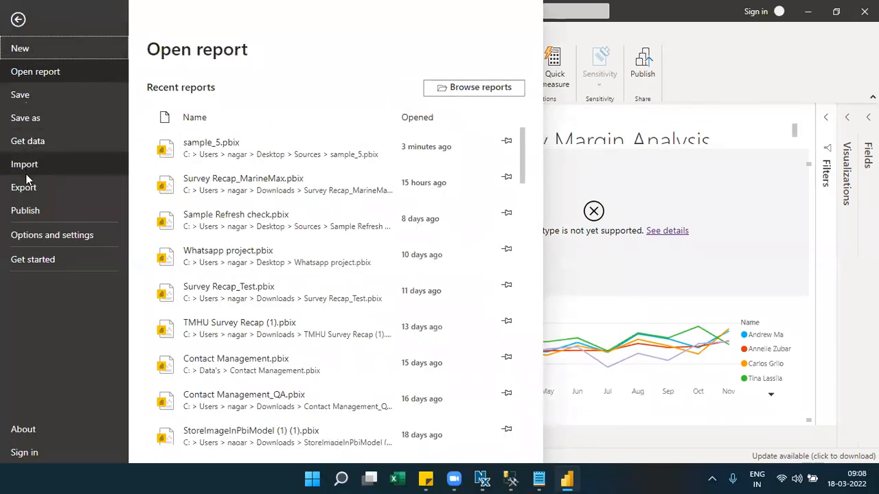
pyautogui.click(35, 170)
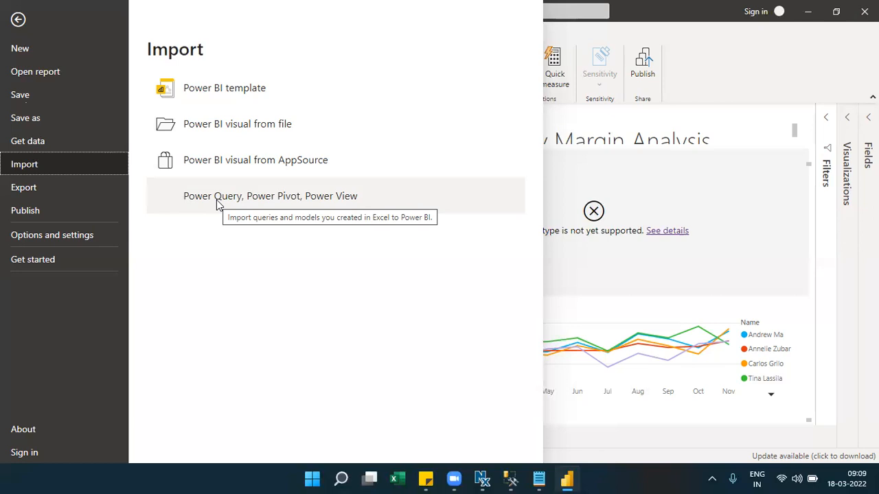
pyautogui.click(41, 186)
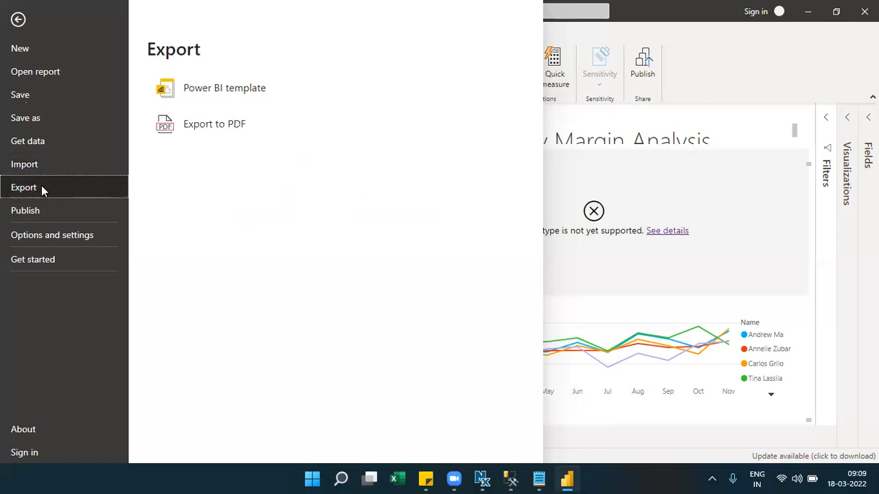
pyautogui.click(32, 235)
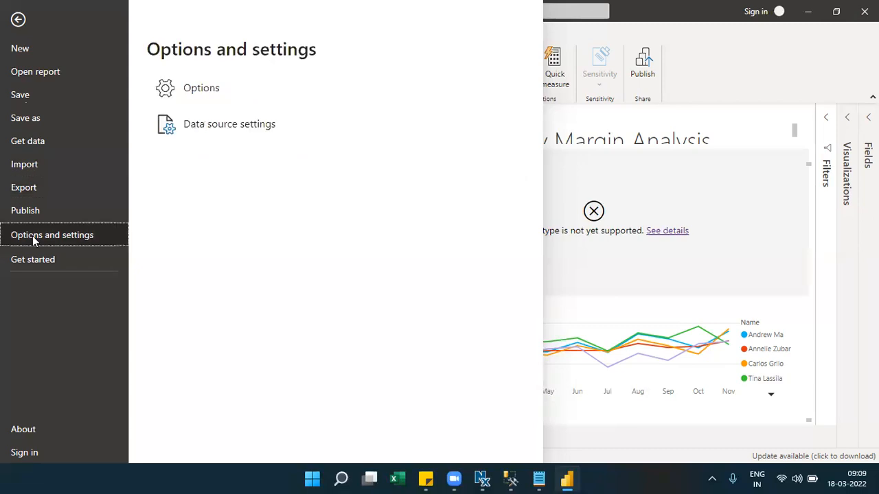
pyautogui.click(203, 105)
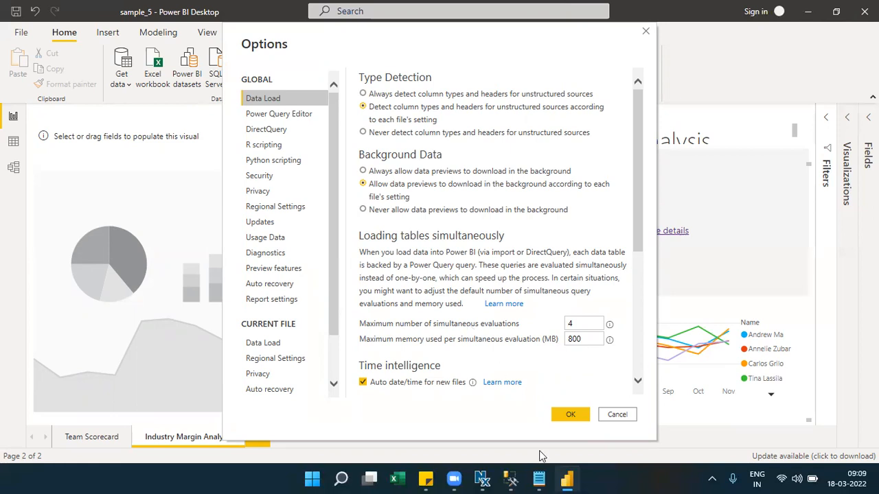
pyautogui.click(618, 415)
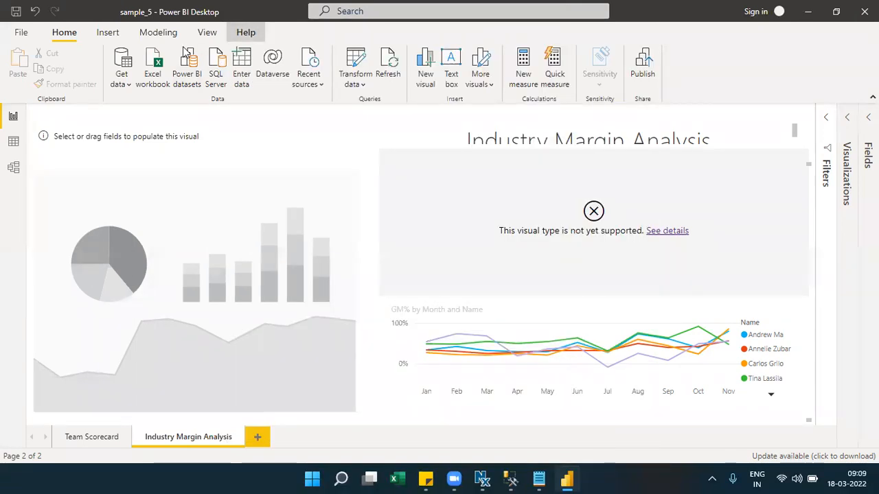
pyautogui.click(246, 32)
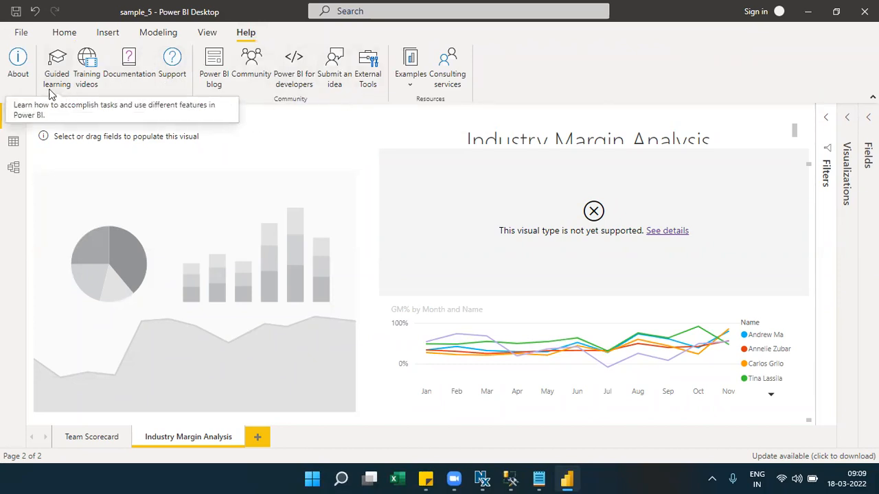
# - Show the About box and highlight the November 2021 release date of version 2.99.621.0
pyautogui.click(19, 65)
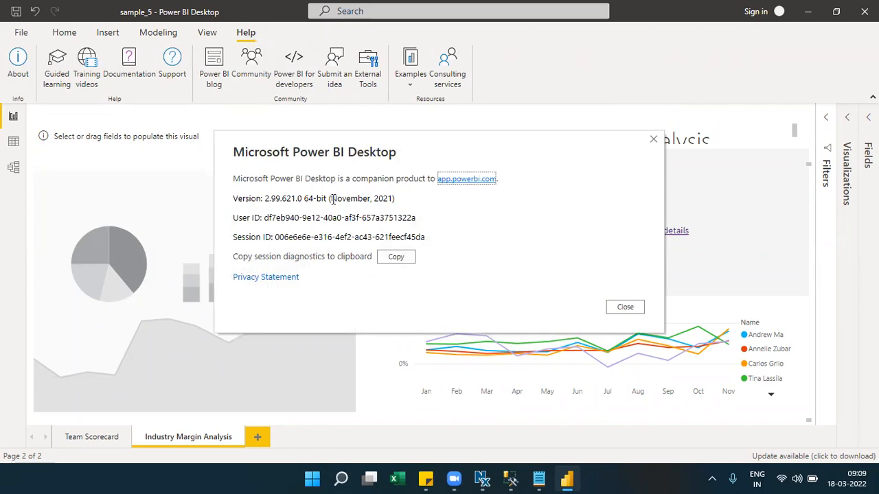
pyautogui.moveTo(332, 198); pyautogui.dragTo(392, 200)
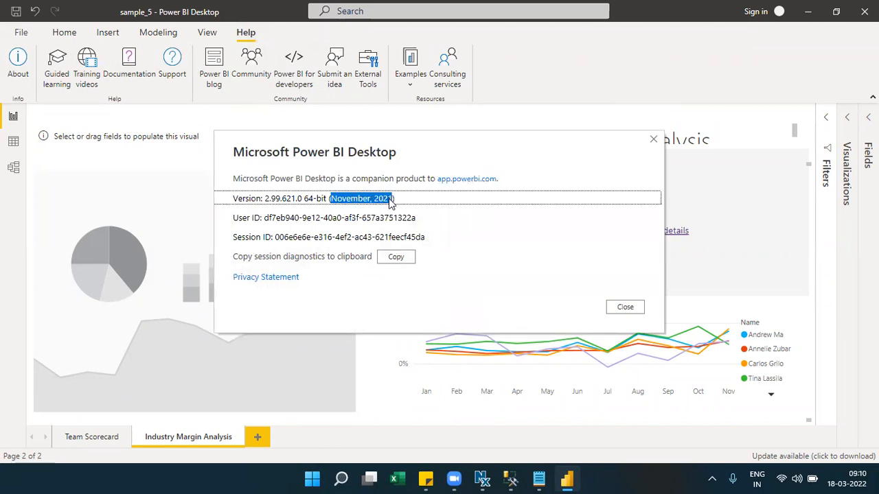